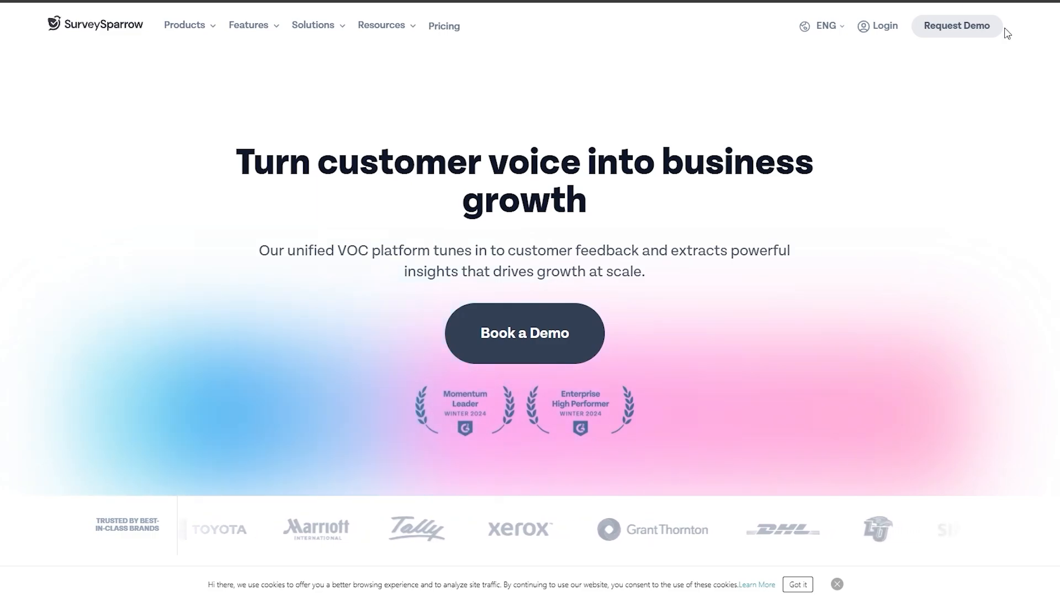
Step: Register a new account through Google sign-up and submit the account details form to get started
{"action": "left_click", "coordinate": [884, 28]}
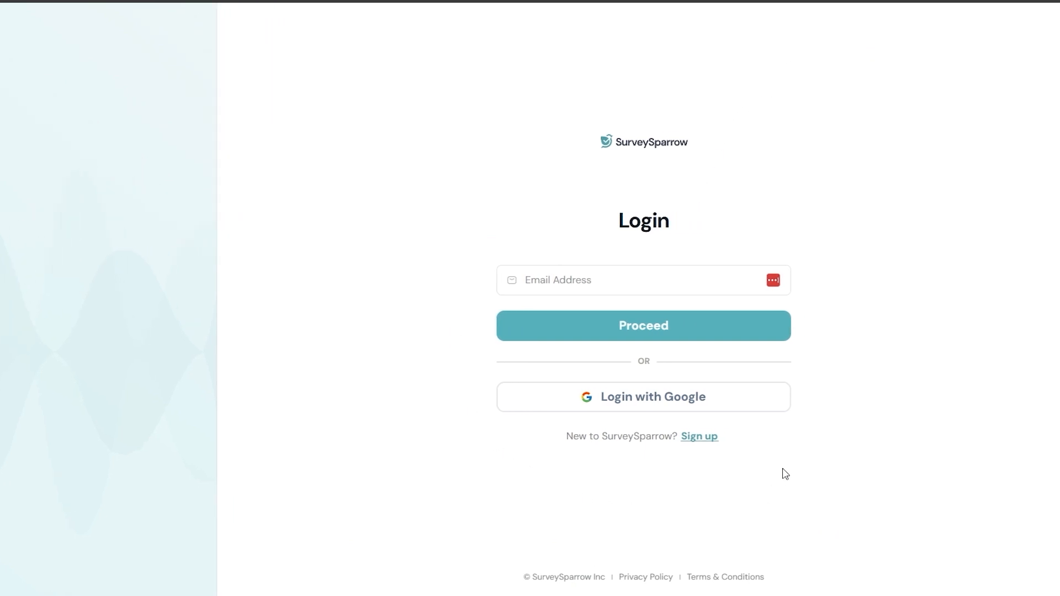
{"action": "left_click", "coordinate": [715, 449]}
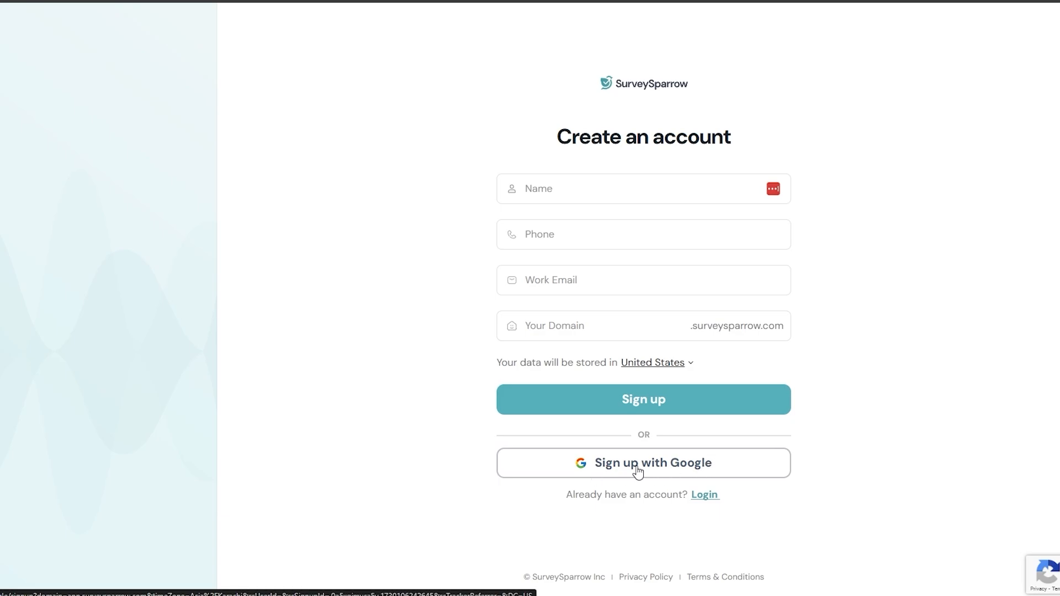
{"action": "left_click", "coordinate": [666, 469]}
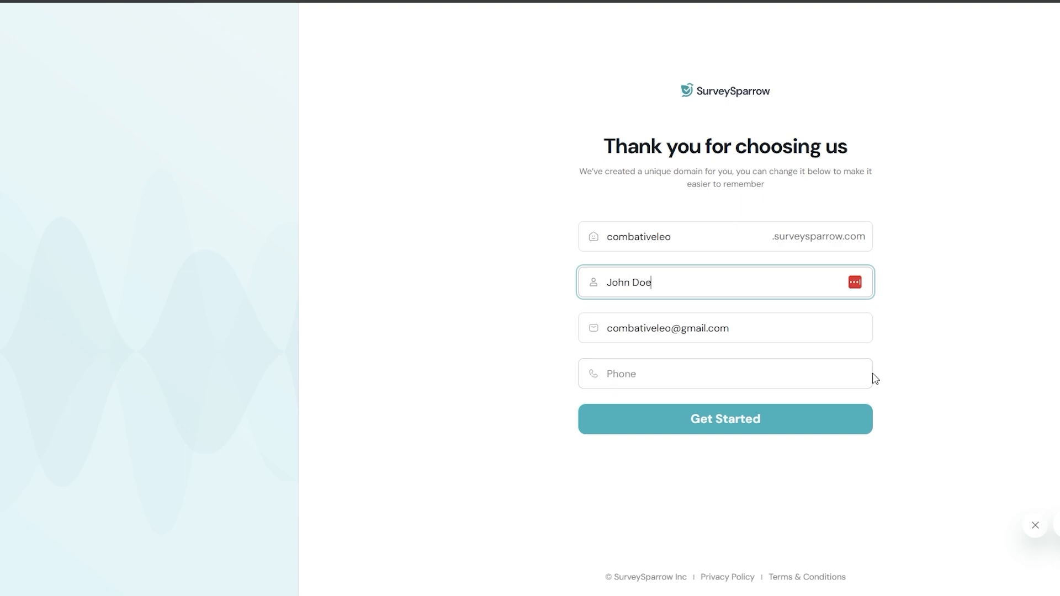
{"action": "left_click", "coordinate": [741, 381]}
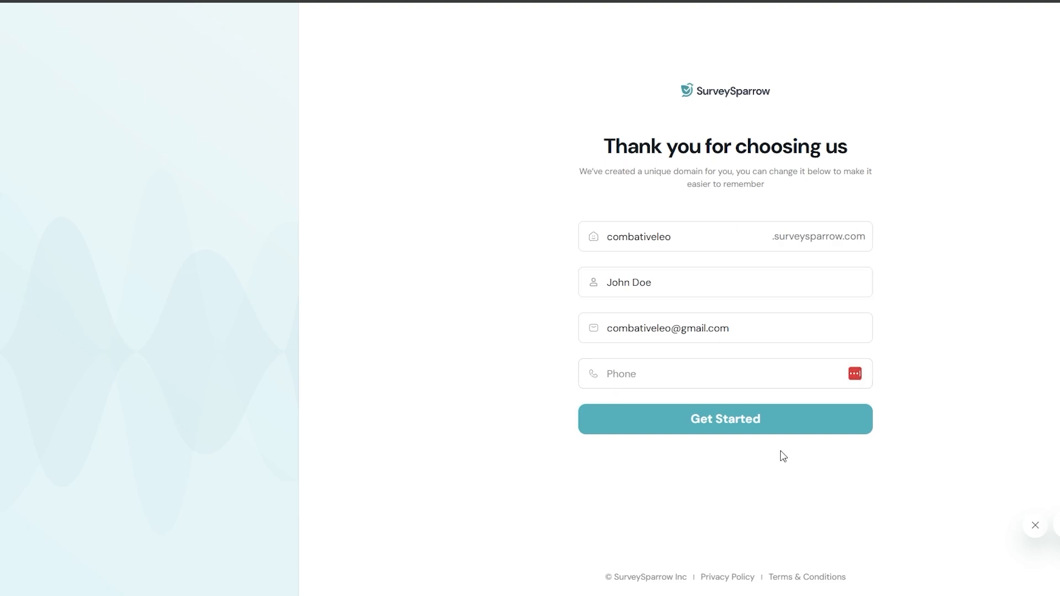
{"action": "left_click", "coordinate": [717, 430]}
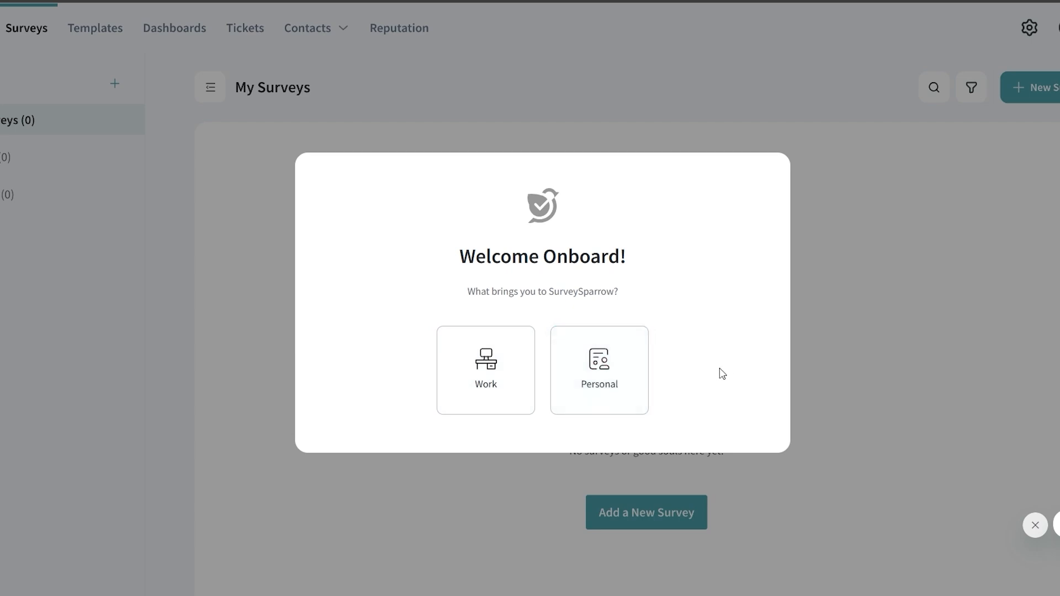
Step: Answer the onboarding questions with Personal as the purpose and Others as the planned survey type
{"action": "left_click", "coordinate": [619, 363]}
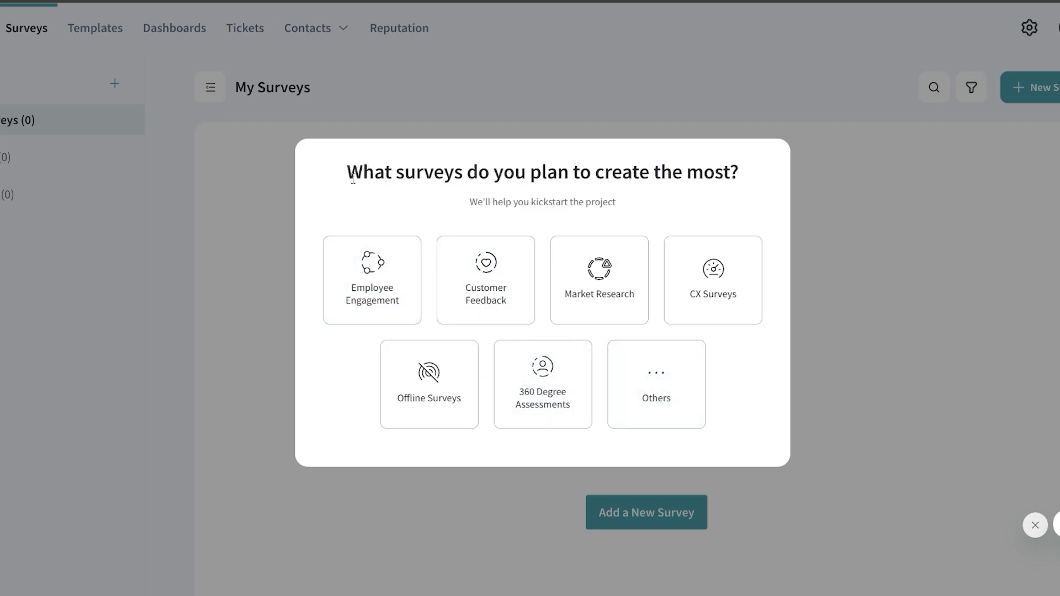
{"action": "left_click_drag", "start_coordinate": [346, 173], "coordinate": [733, 191]}
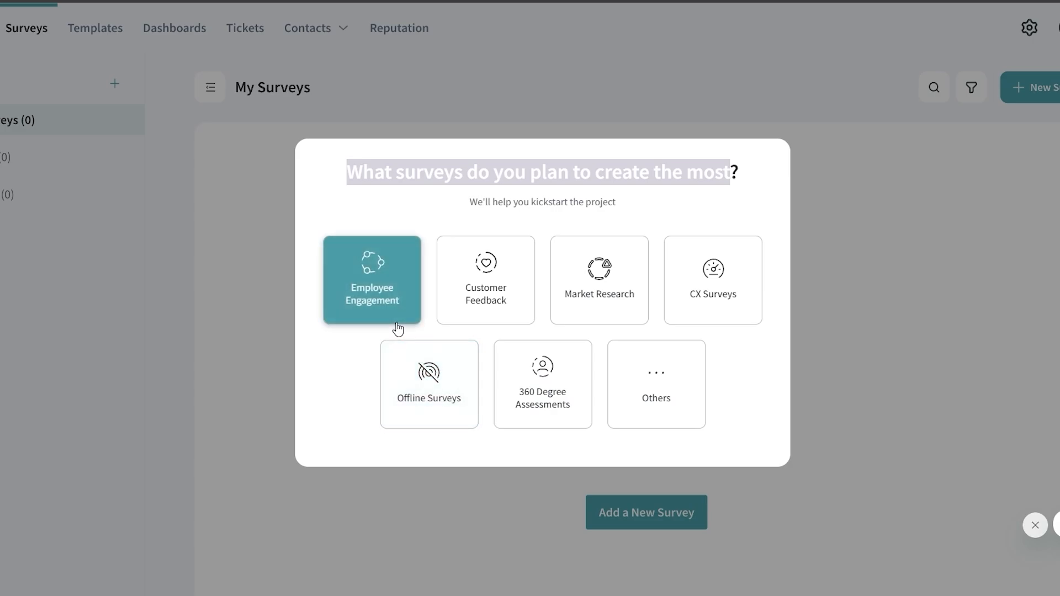
{"action": "left_click", "coordinate": [669, 406]}
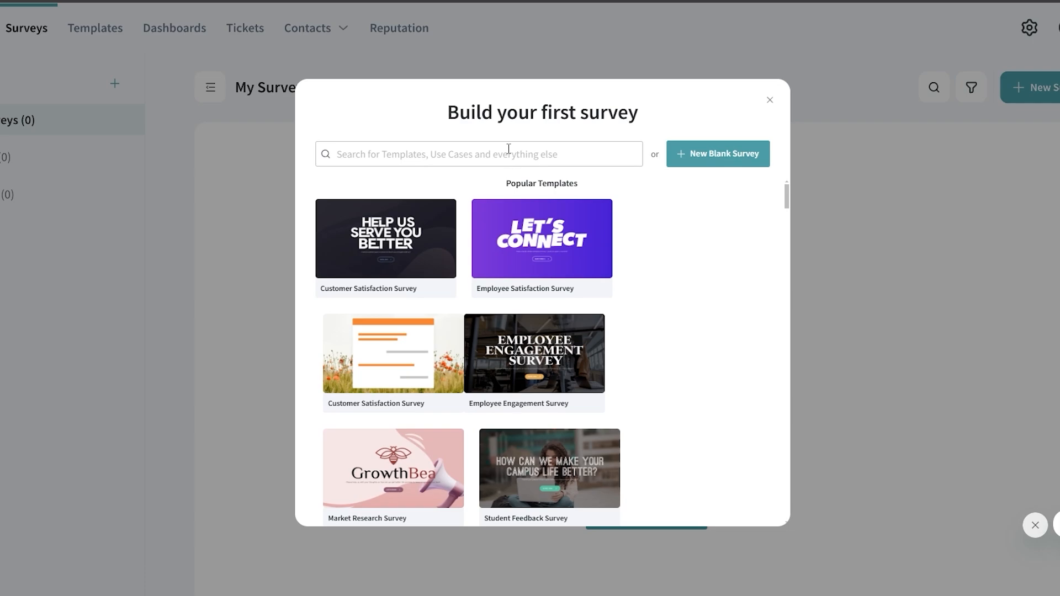
Step: Browse the popular survey templates offered for building the first survey
{"action": "left_click_drag", "start_coordinate": [450, 113], "coordinate": [670, 116]}
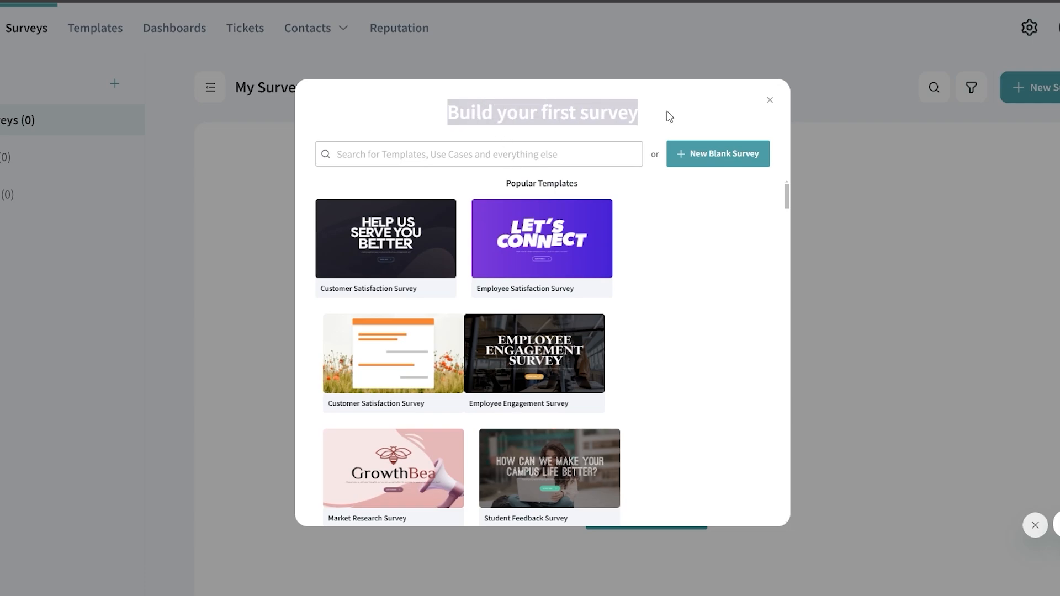
{"action": "left_click", "coordinate": [449, 114]}
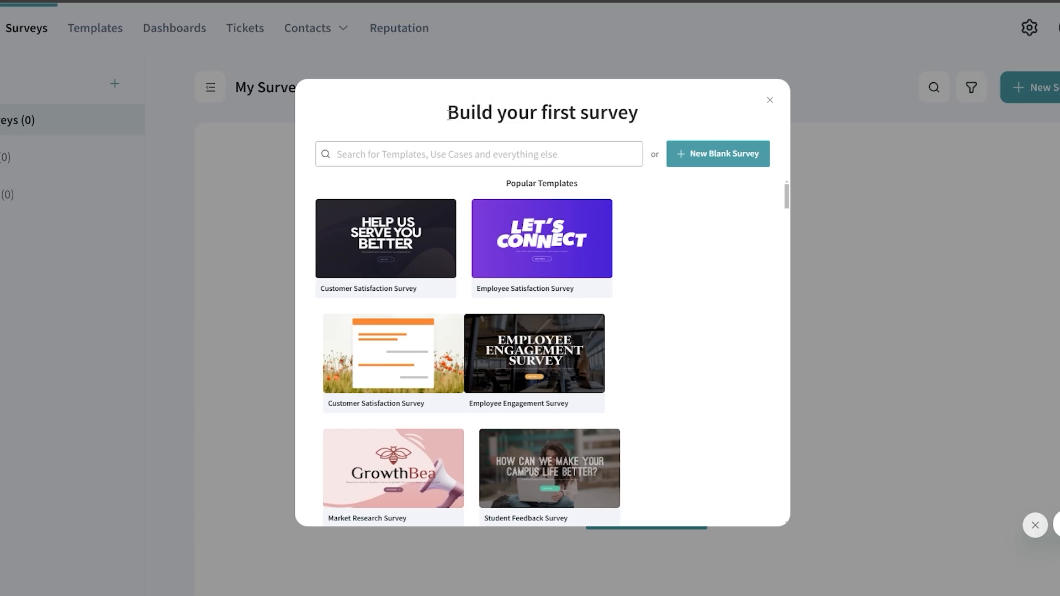
{"action": "left_click_drag", "start_coordinate": [787, 196], "coordinate": [787, 215]}
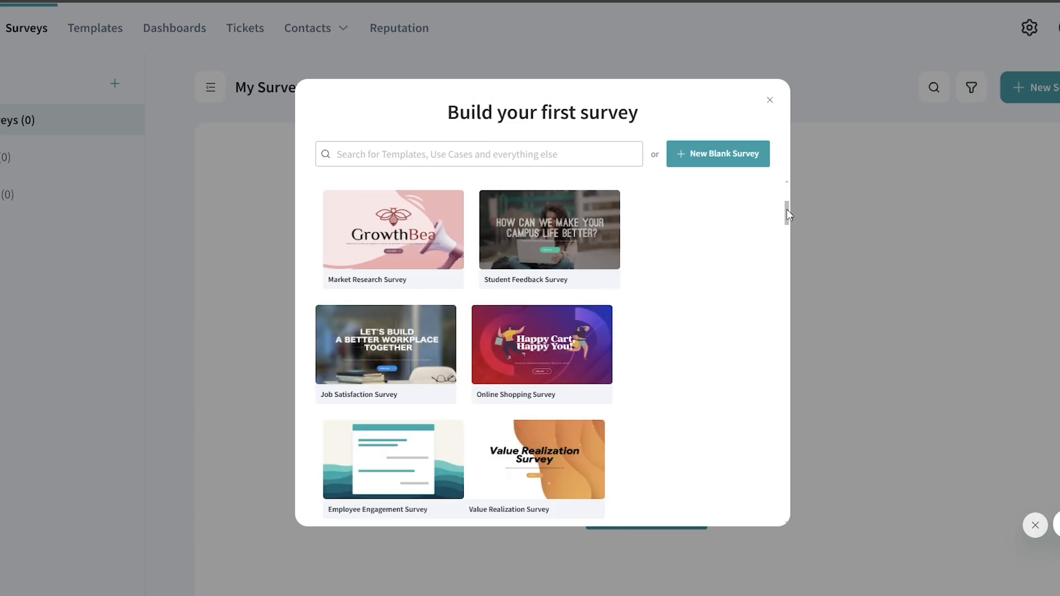
{"action": "scroll", "coordinate": [786, 214], "scroll_direction": "down", "scroll_amount": 5}
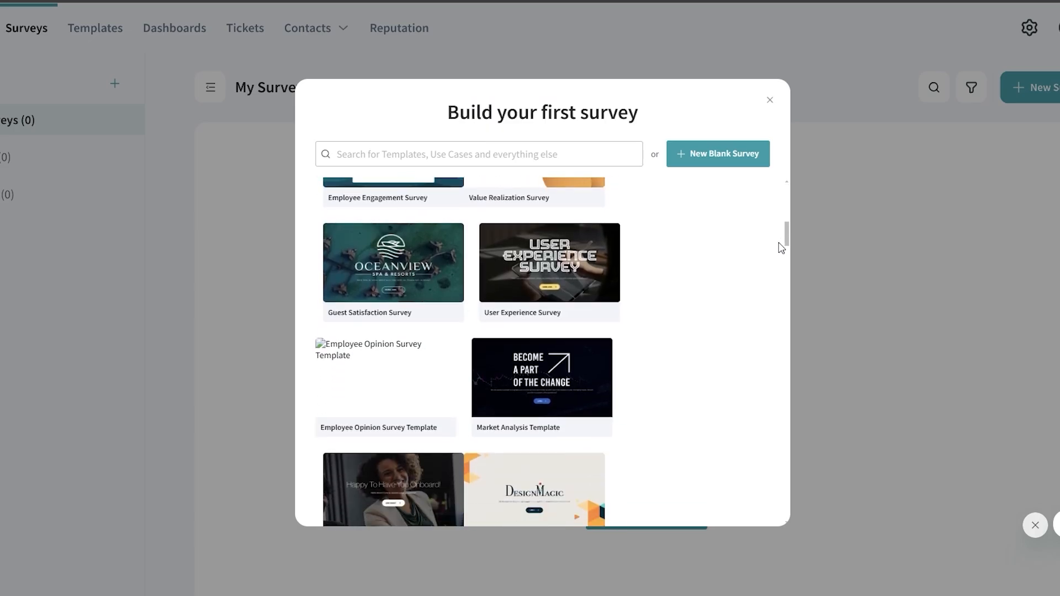
{"action": "scroll", "coordinate": [761, 285], "scroll_direction": "down", "scroll_amount": 10}
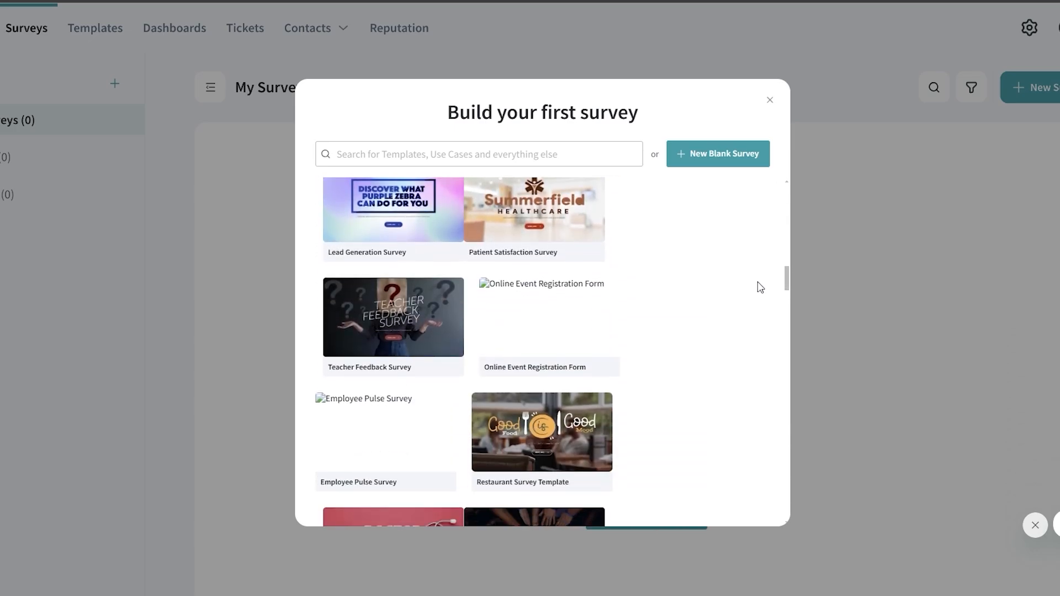
{"action": "scroll", "coordinate": [760, 286], "scroll_direction": "down", "scroll_amount": 10}
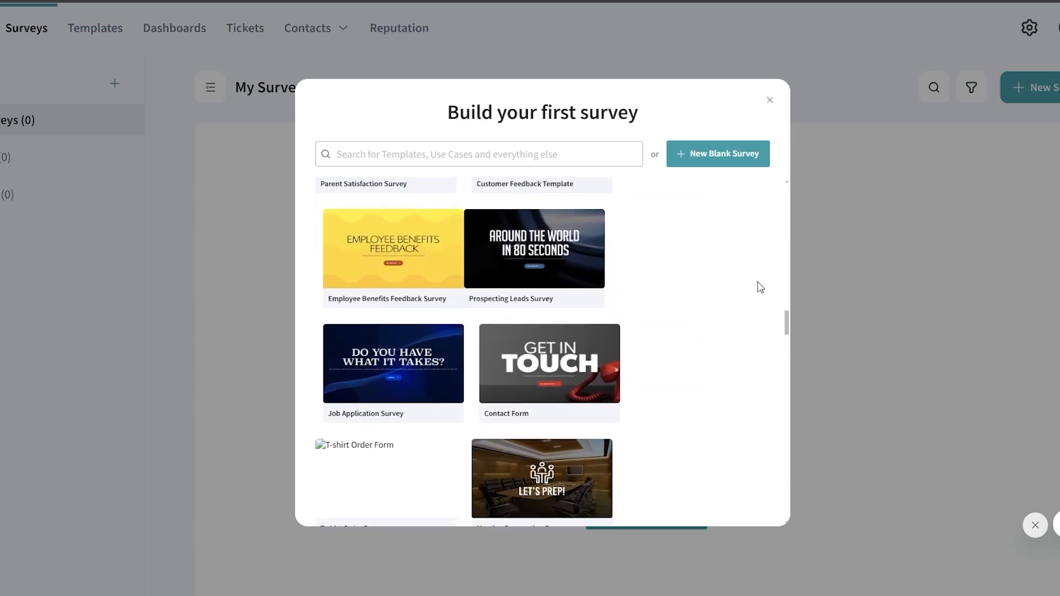
{"action": "scroll", "coordinate": [760, 287], "scroll_direction": "down", "scroll_amount": 2}
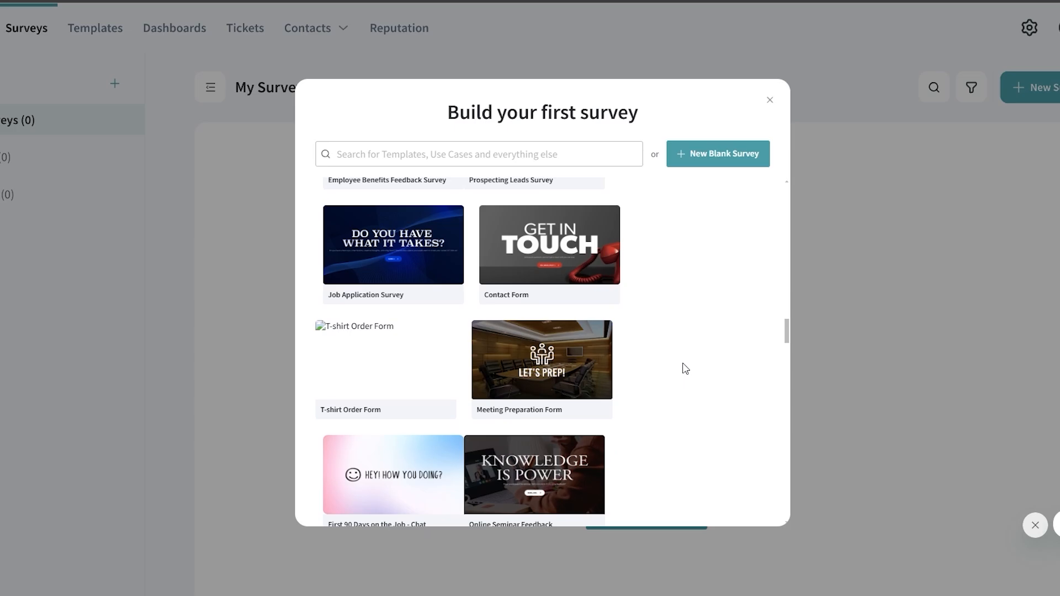
{"action": "scroll", "coordinate": [690, 369], "scroll_direction": "down", "scroll_amount": 5}
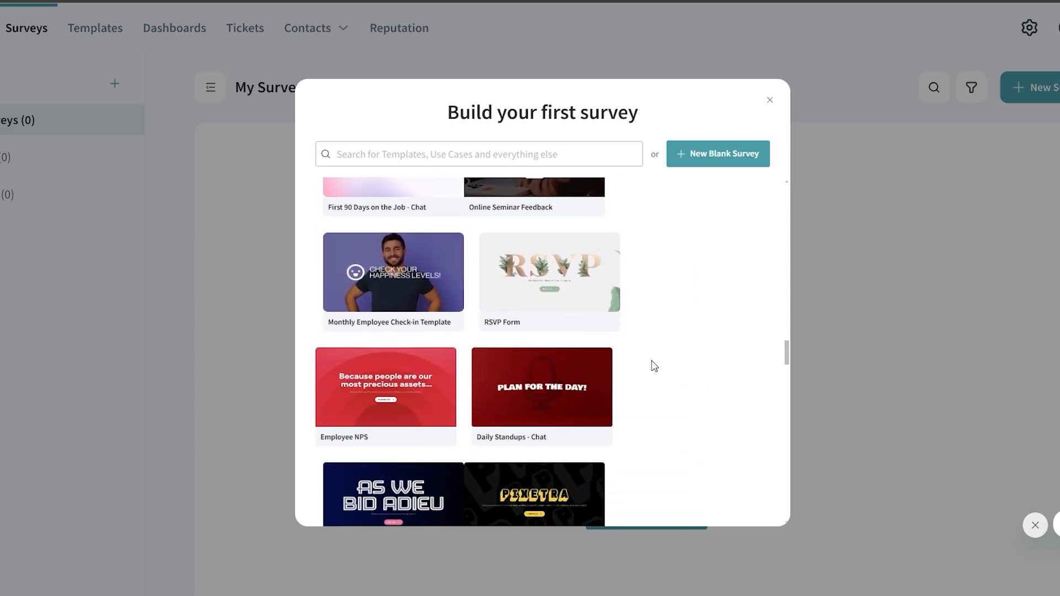
{"action": "scroll", "coordinate": [655, 366], "scroll_direction": "down", "scroll_amount": 7}
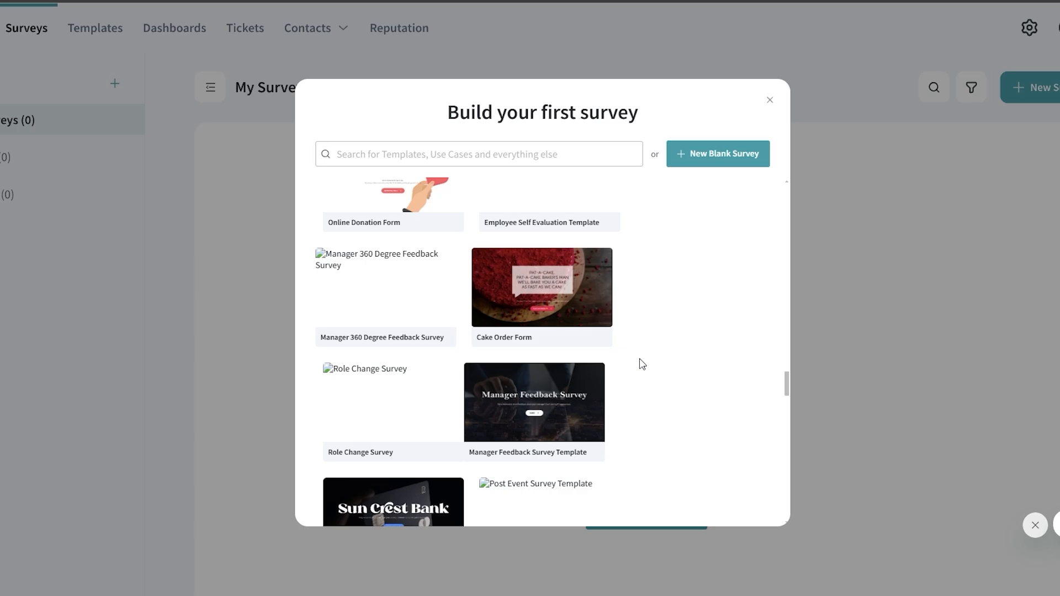
{"action": "scroll", "coordinate": [642, 364], "scroll_direction": "down", "scroll_amount": 6}
{"action": "scroll", "coordinate": [618, 382], "scroll_direction": "down", "scroll_amount": 6}
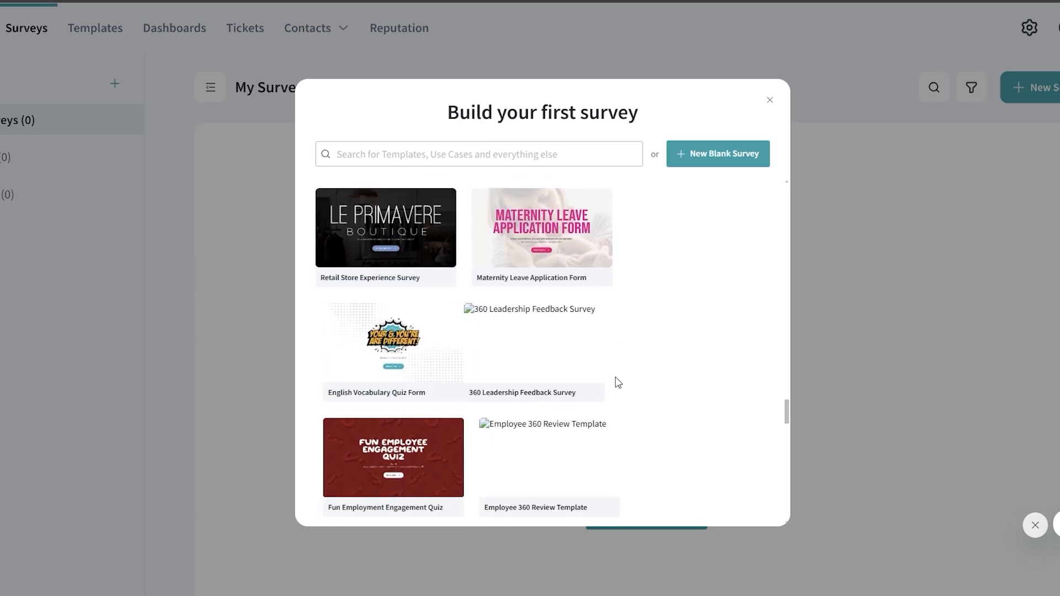
{"action": "scroll", "coordinate": [618, 382], "scroll_direction": "down", "scroll_amount": 3}
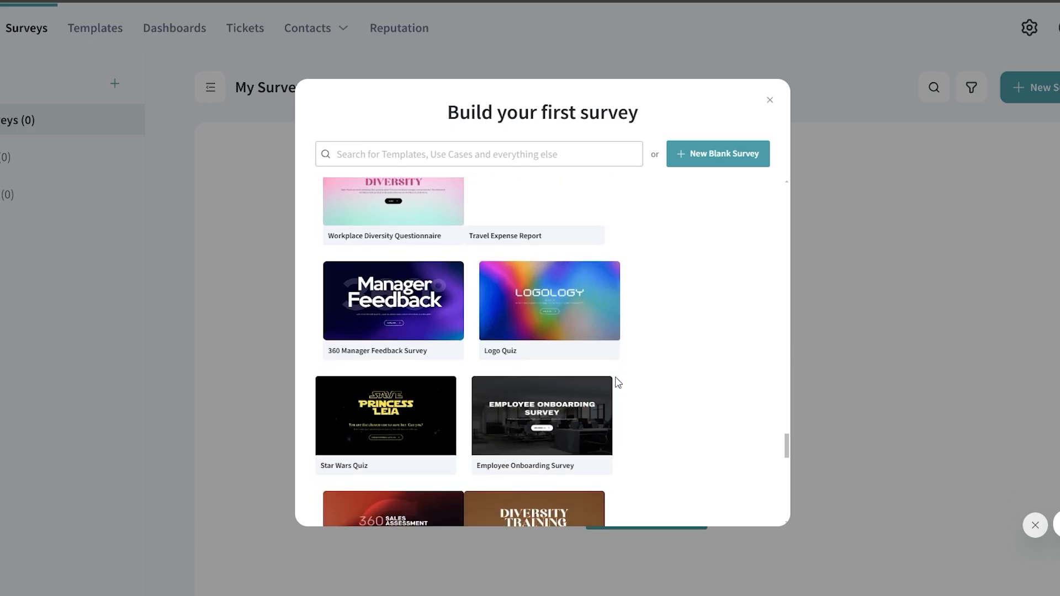
{"action": "scroll", "coordinate": [622, 385], "scroll_direction": "up", "scroll_amount": 4}
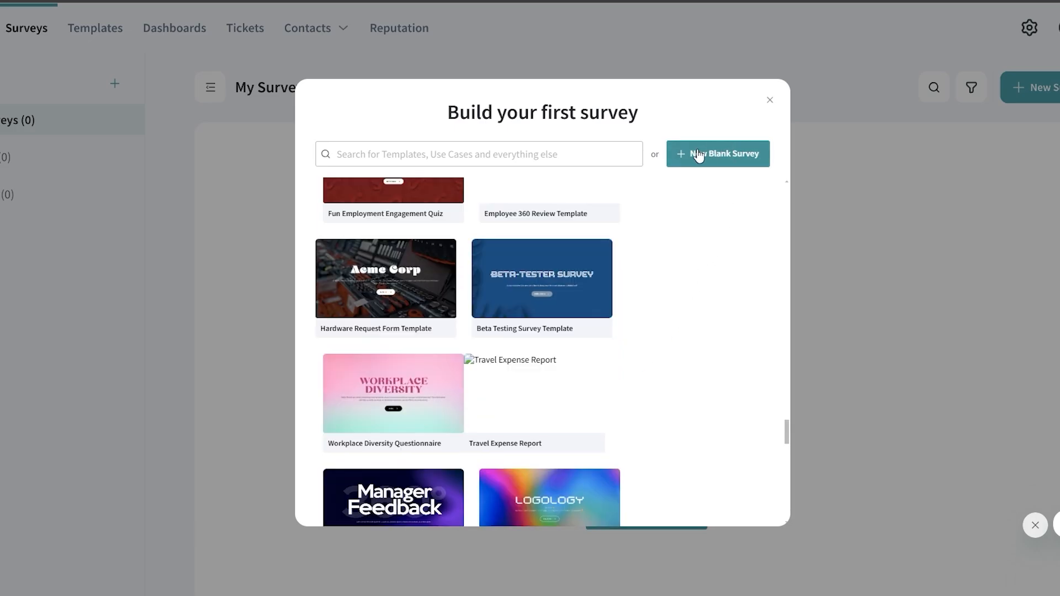
Step: Start a new blank survey and review the available survey types and destination folders
{"action": "left_click", "coordinate": [735, 160]}
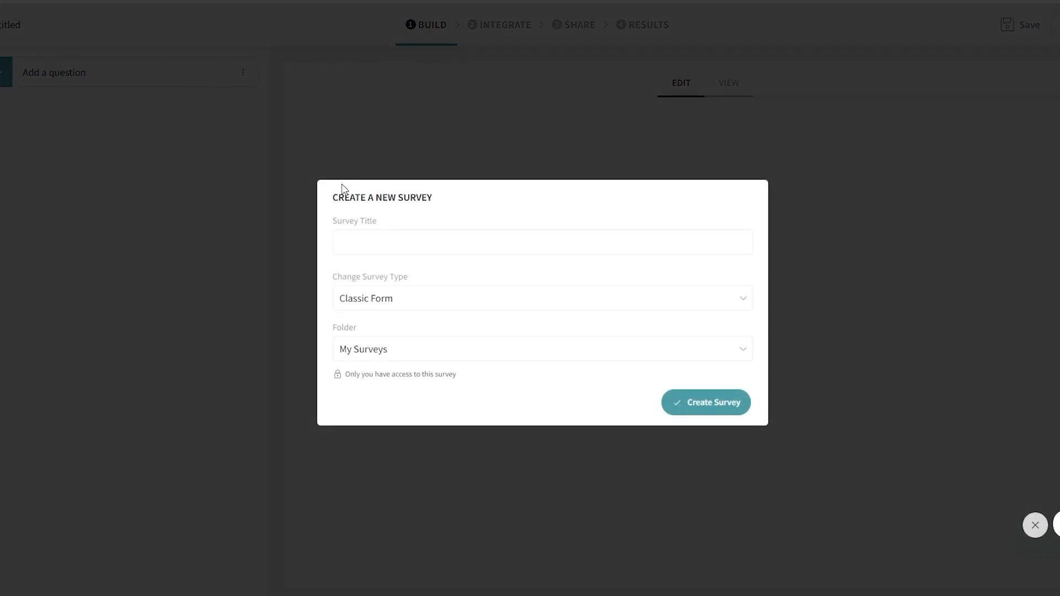
{"action": "left_click_drag", "start_coordinate": [333, 199], "coordinate": [433, 199]}
{"action": "left_click_drag", "start_coordinate": [370, 221], "coordinate": [333, 217]}
{"action": "left_click_drag", "start_coordinate": [337, 280], "coordinate": [403, 279]}
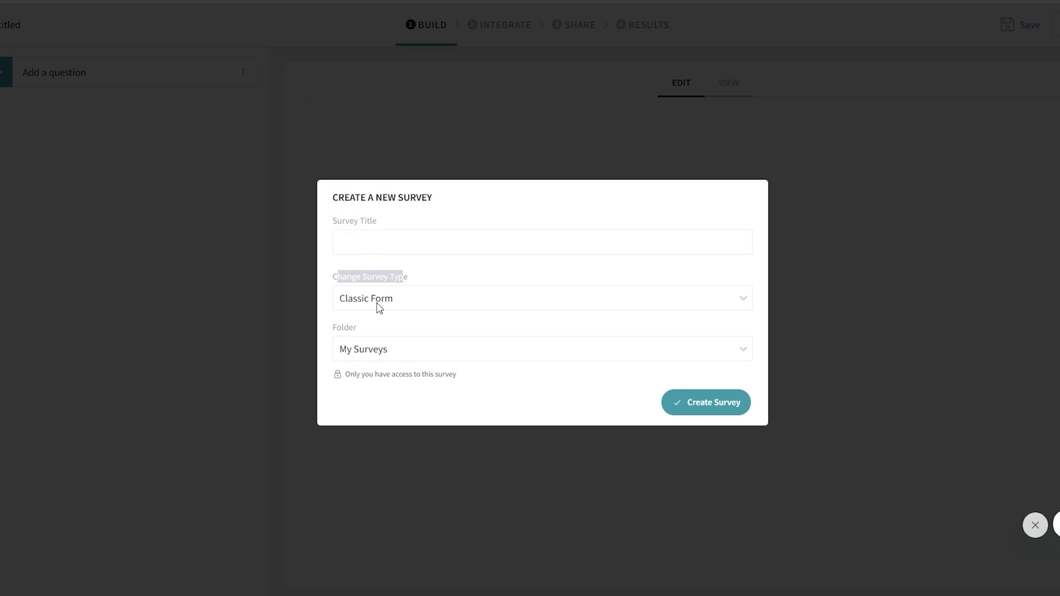
{"action": "left_click", "coordinate": [385, 309]}
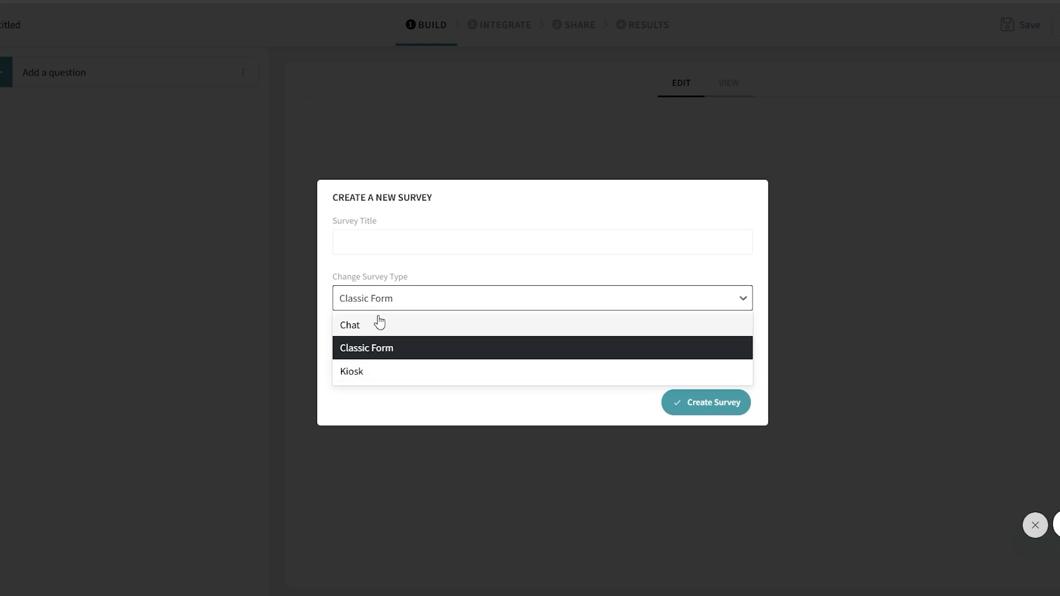
{"action": "left_click", "coordinate": [391, 305]}
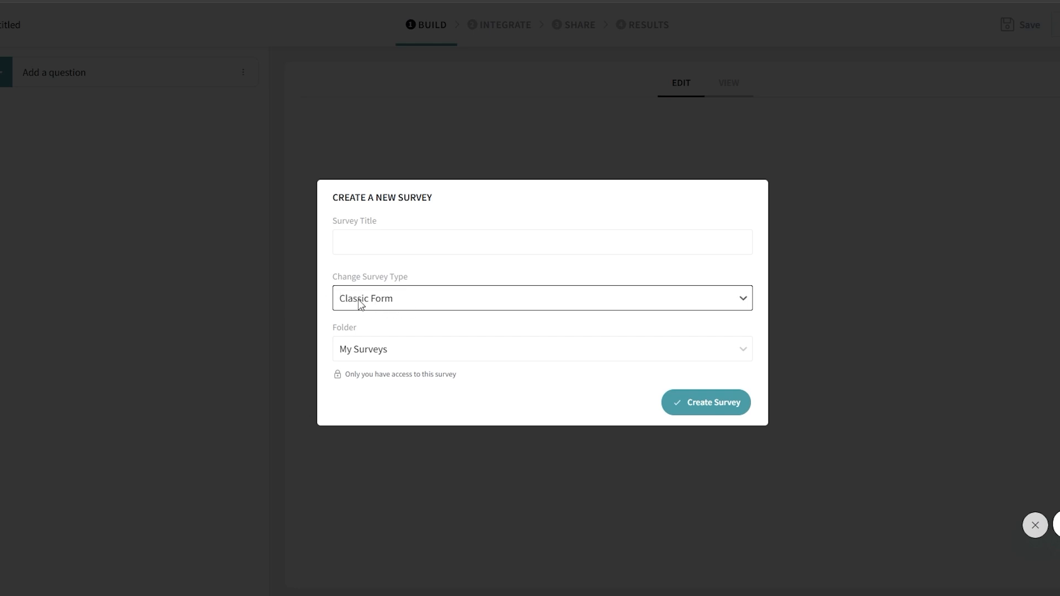
{"action": "left_click_drag", "start_coordinate": [333, 329], "coordinate": [355, 331]}
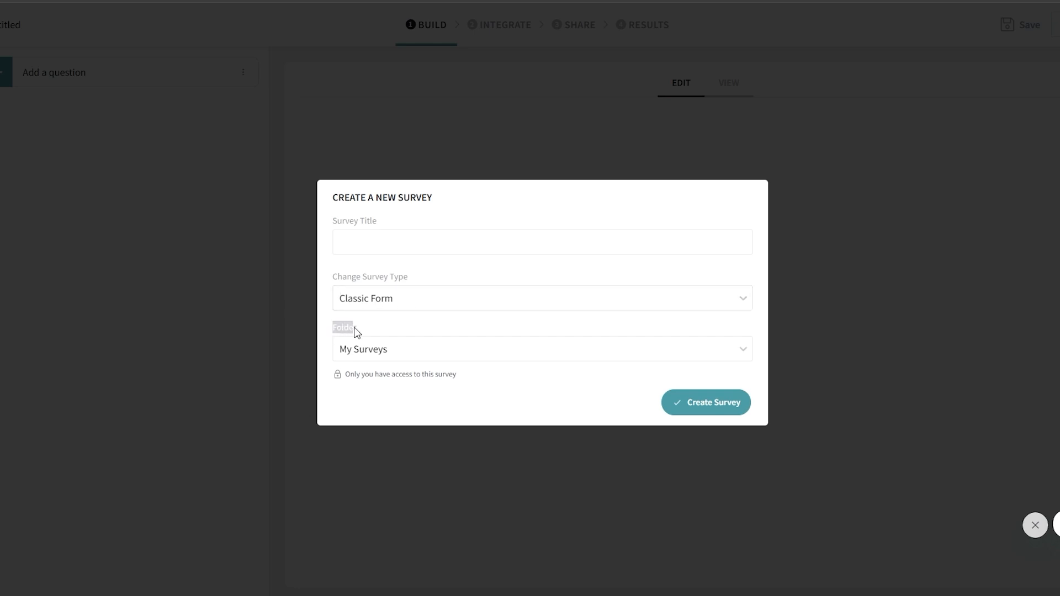
{"action": "left_click", "coordinate": [742, 359]}
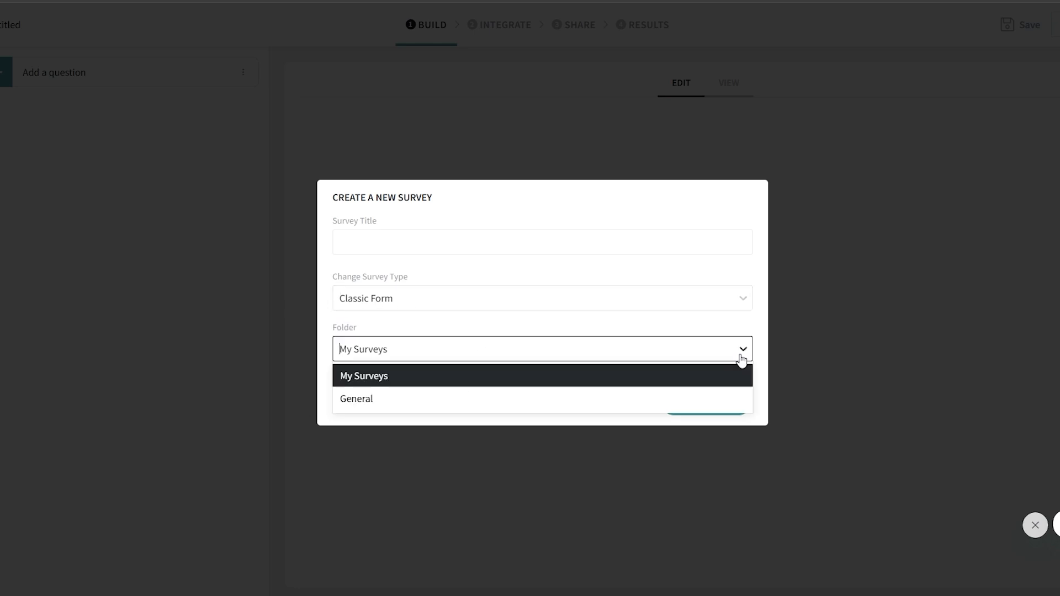
Step: Title the survey "Job Satisfaction Survey" and create it as a Classic Form in the My Surveys folder
{"action": "left_click", "coordinate": [359, 230]}
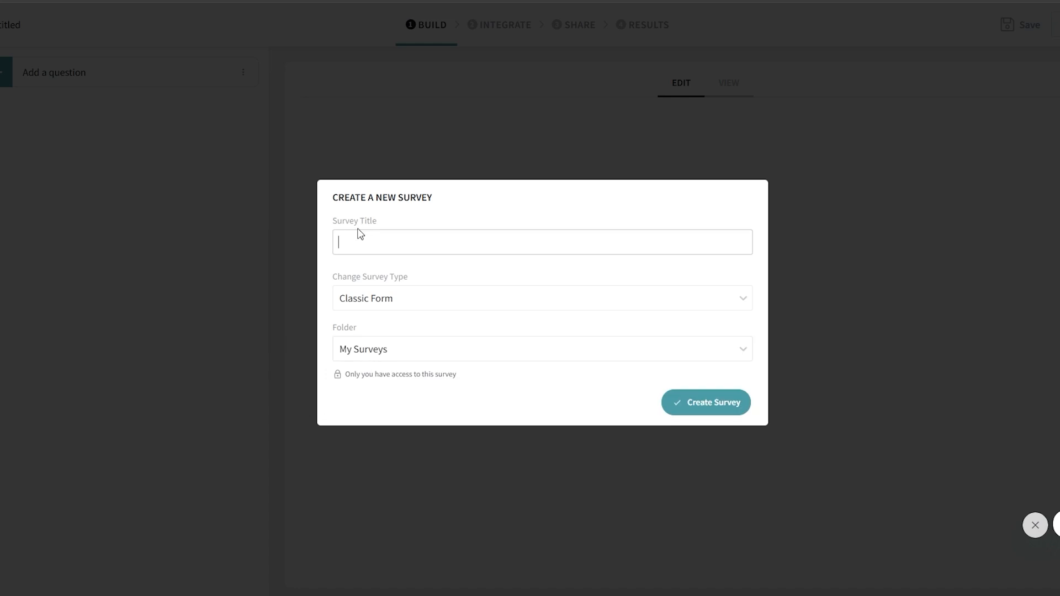
{"action": "type", "text": "Job Satisfaction Survey"}
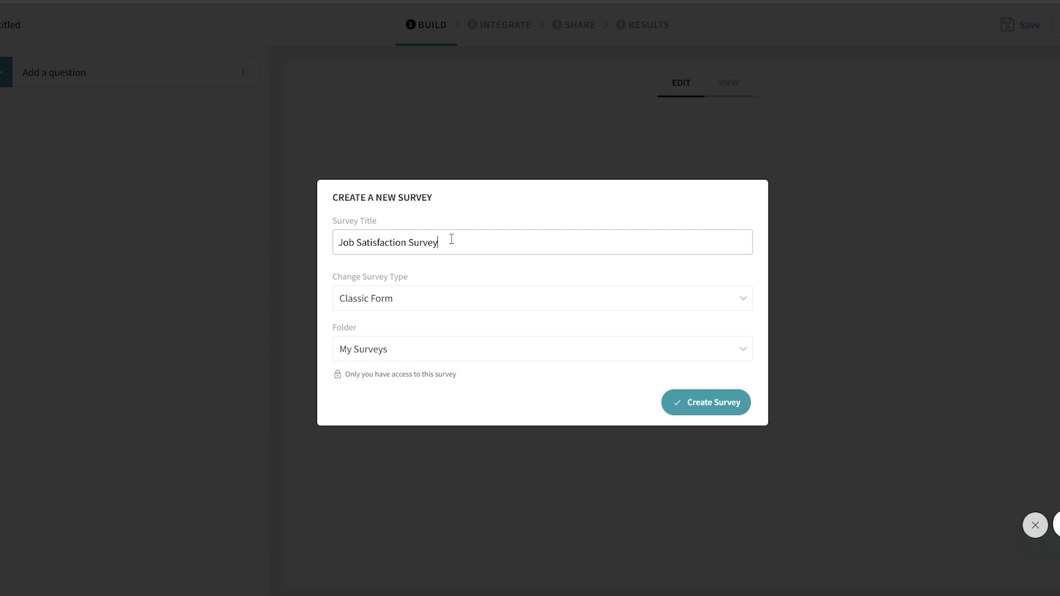
{"action": "left_click", "coordinate": [700, 411]}
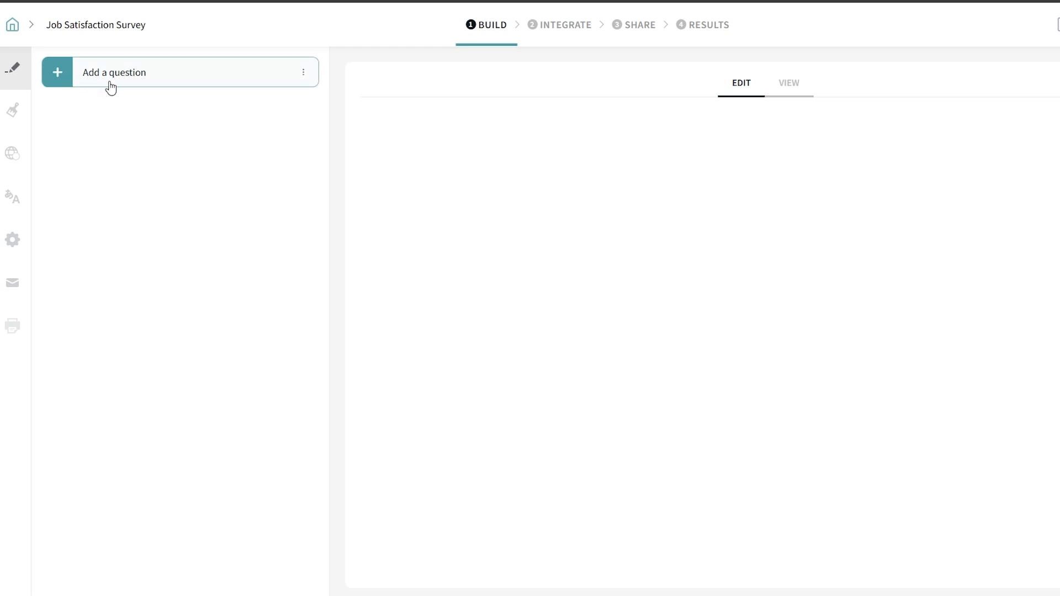
Step: Review the available question types and add a Rating question as the survey's first question
{"action": "left_click", "coordinate": [144, 84]}
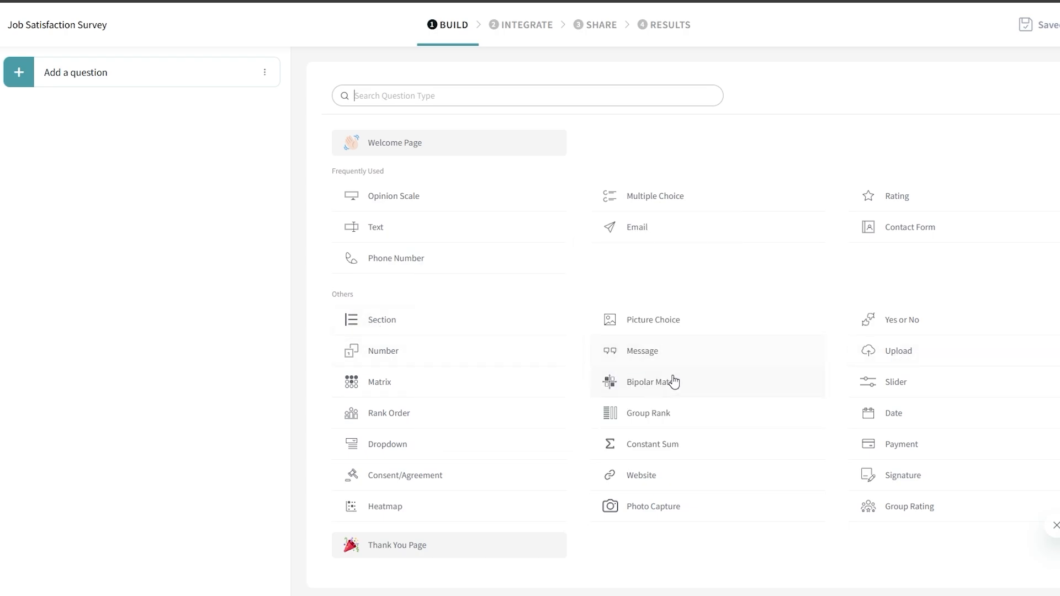
{"action": "mouse_move", "coordinate": [681, 424]}
{"action": "mouse_move", "coordinate": [452, 549]}
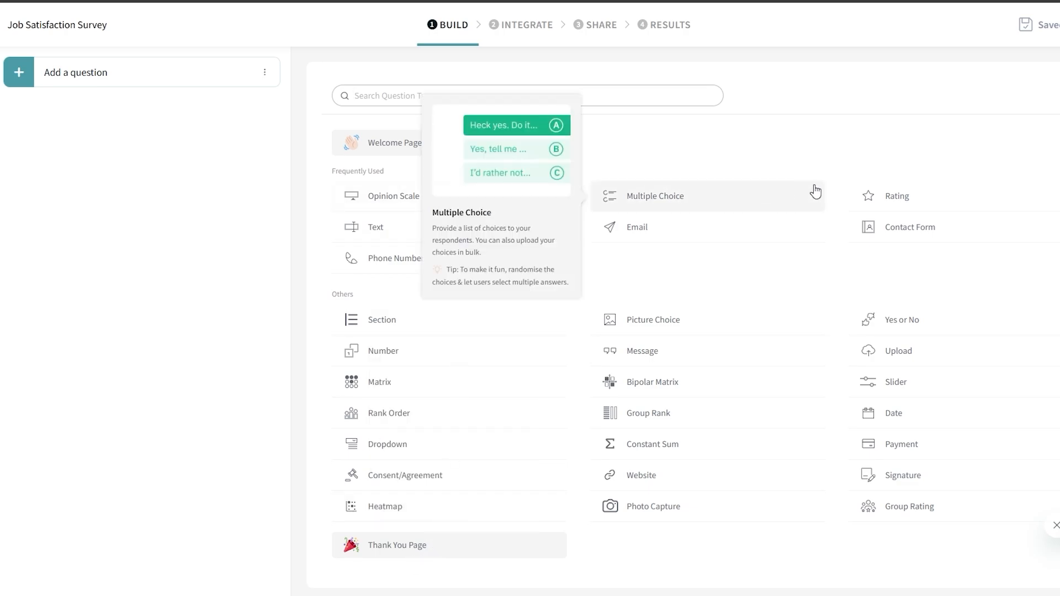
{"action": "mouse_move", "coordinate": [903, 193]}
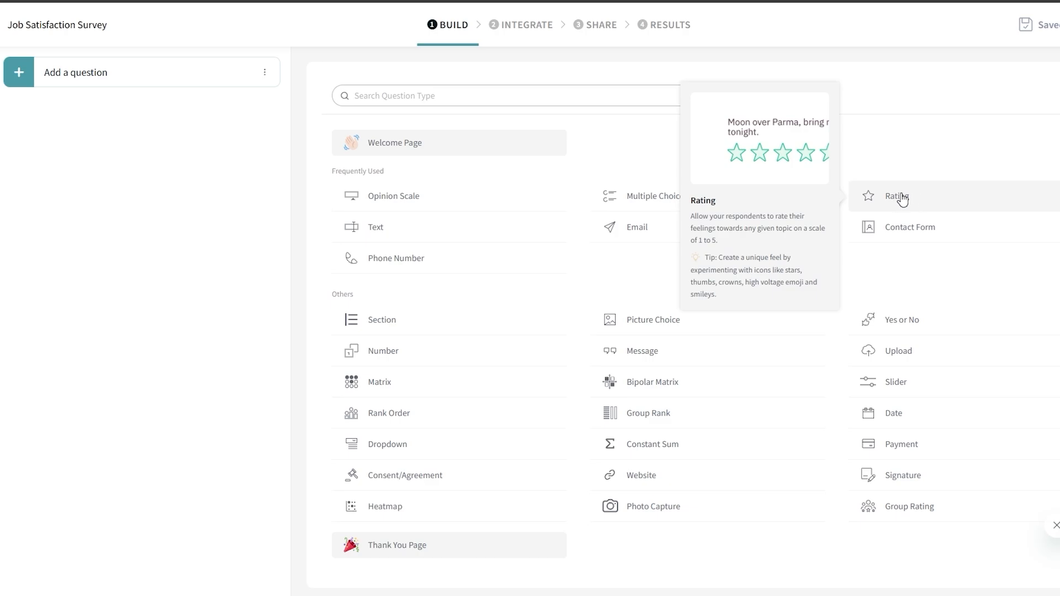
{"action": "mouse_move", "coordinate": [440, 205]}
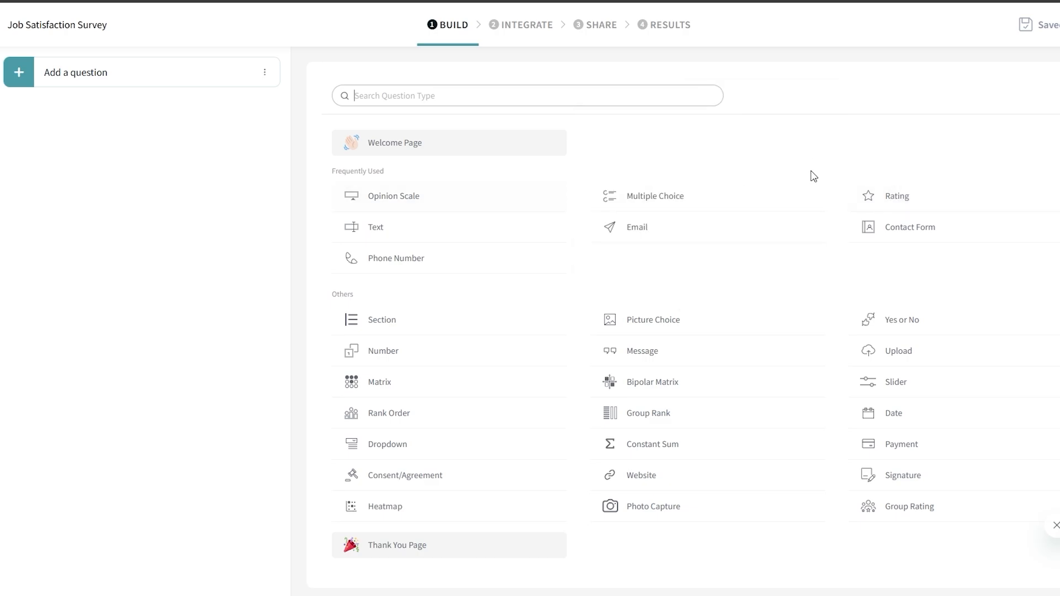
{"action": "mouse_move", "coordinate": [949, 200]}
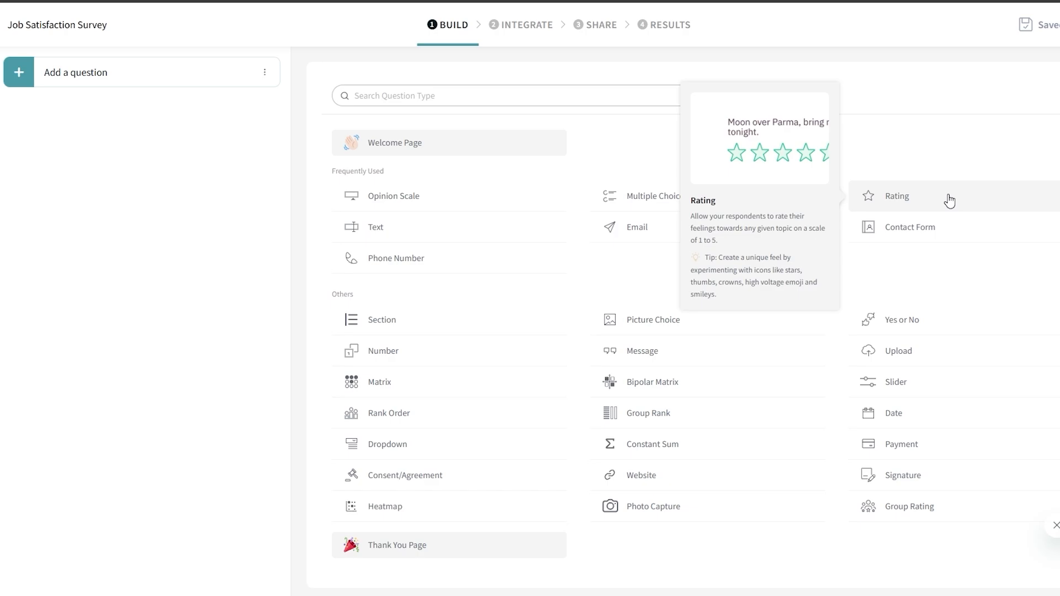
{"action": "left_click", "coordinate": [950, 200]}
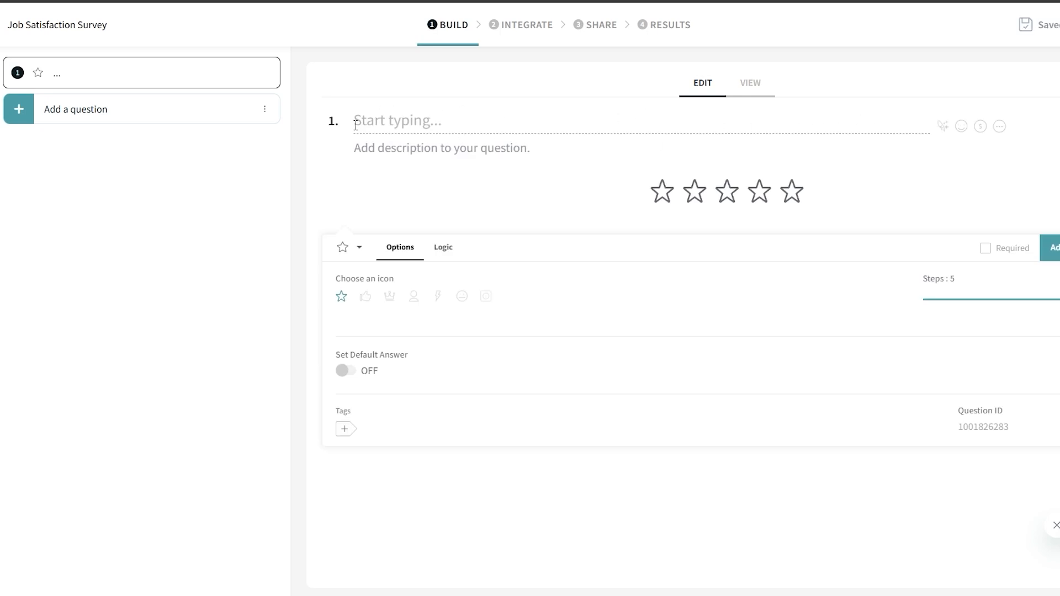
Step: Enter "How challenging do you find your job to be?" as the first question's text
{"action": "type", "text": "How challenging do you find your job to be?"}
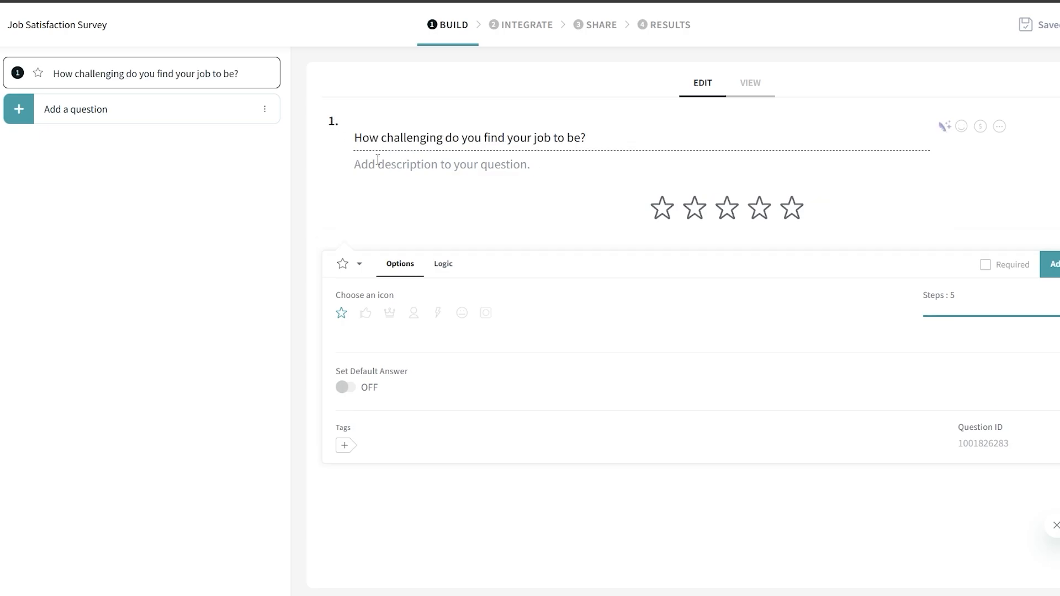
{"action": "left_click", "coordinate": [359, 161]}
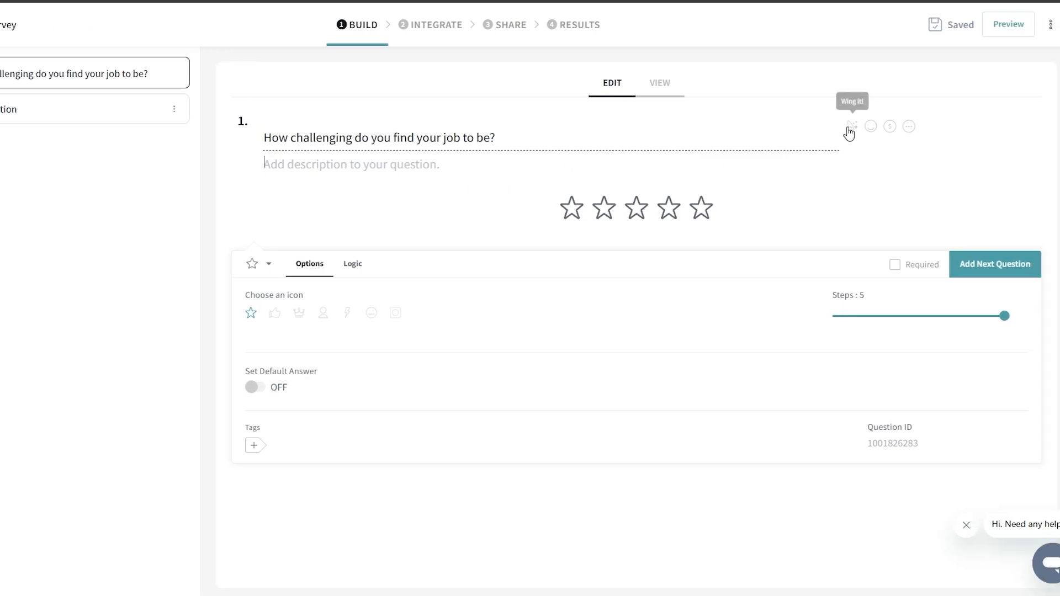
Step: Examine the AI writing, variable and emoji aids available for the first question's text
{"action": "left_click", "coordinate": [853, 129]}
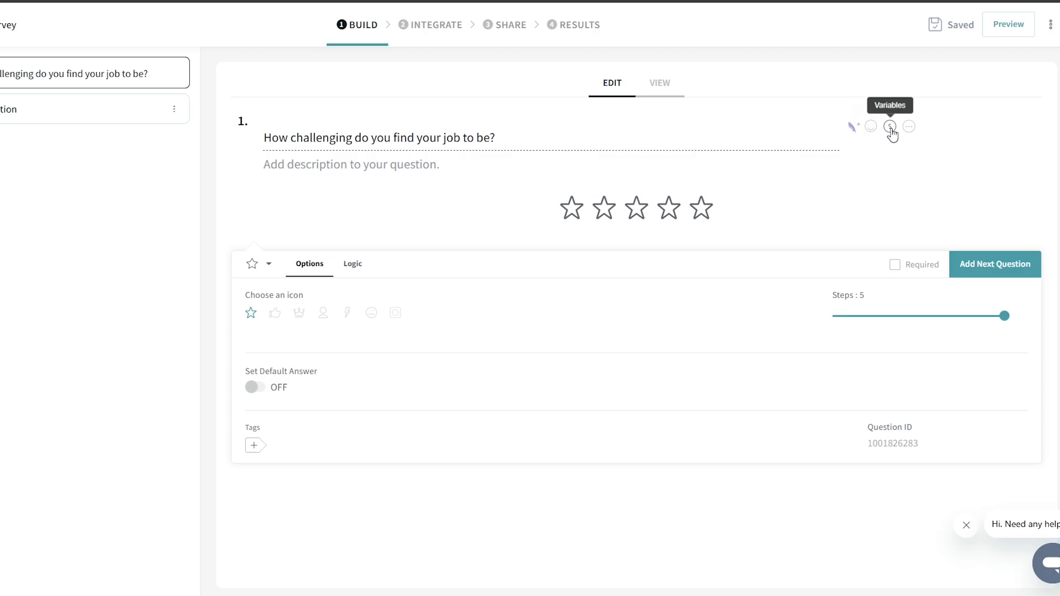
{"action": "left_click", "coordinate": [891, 130]}
{"action": "left_click", "coordinate": [891, 130]}
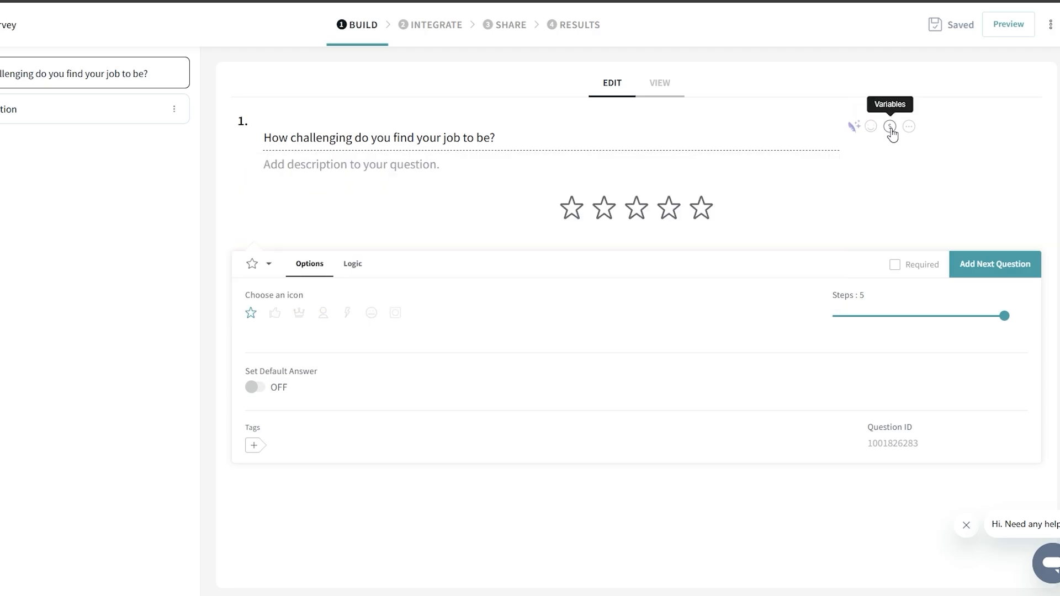
{"action": "left_click", "coordinate": [871, 130]}
{"action": "left_click", "coordinate": [873, 133]}
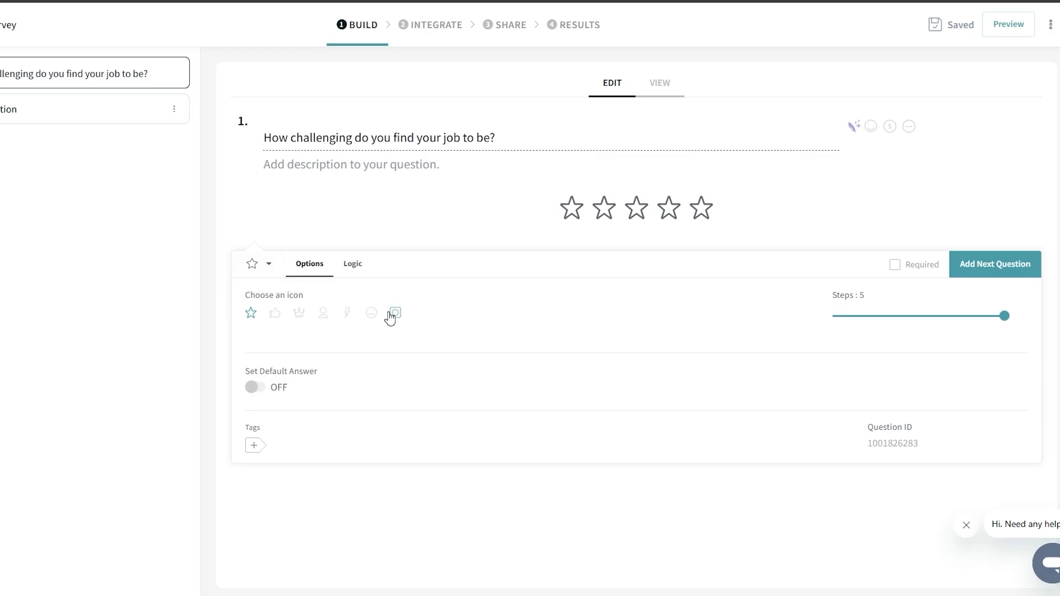
Step: Compare the smiley, coloured-circle and crown rating icons, try the reversed smiley scale, and choose the lightning bolt icon
{"action": "left_click", "coordinate": [347, 318]}
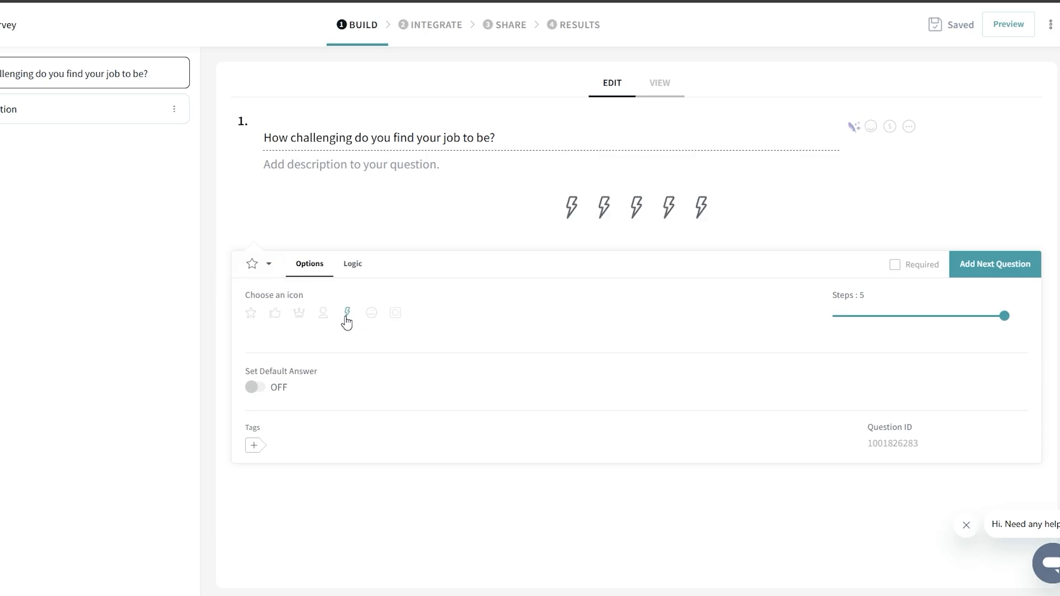
{"action": "left_click", "coordinate": [373, 319]}
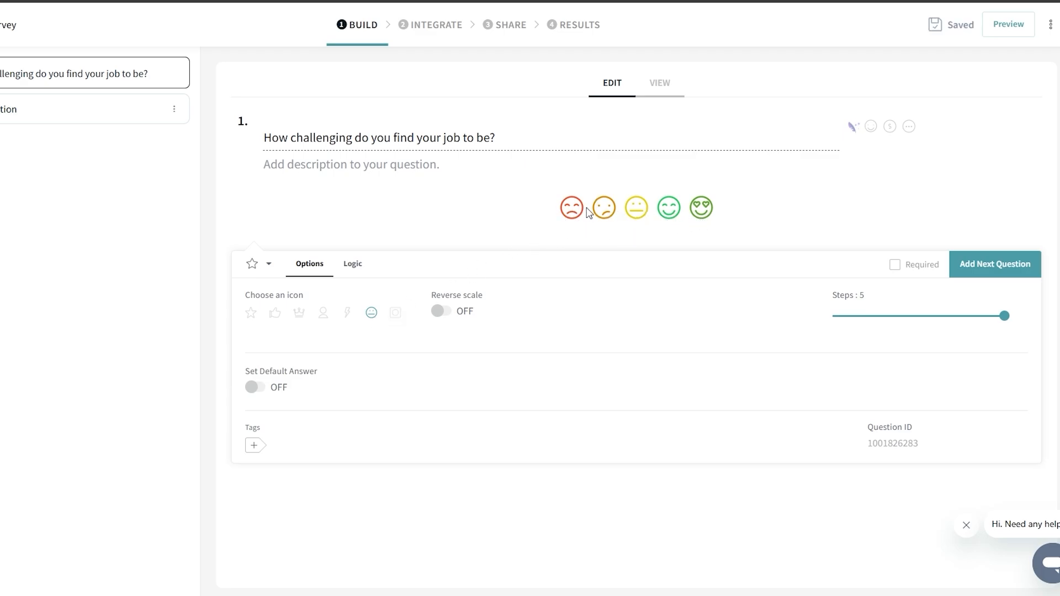
{"action": "left_click", "coordinate": [439, 312]}
{"action": "left_click", "coordinate": [442, 313]}
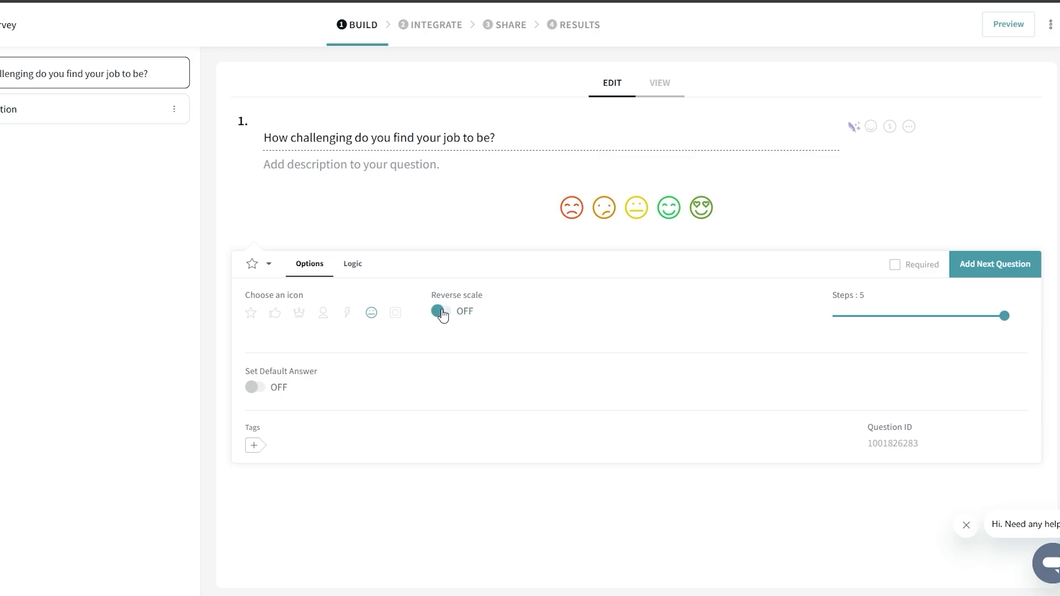
{"action": "left_click", "coordinate": [394, 314]}
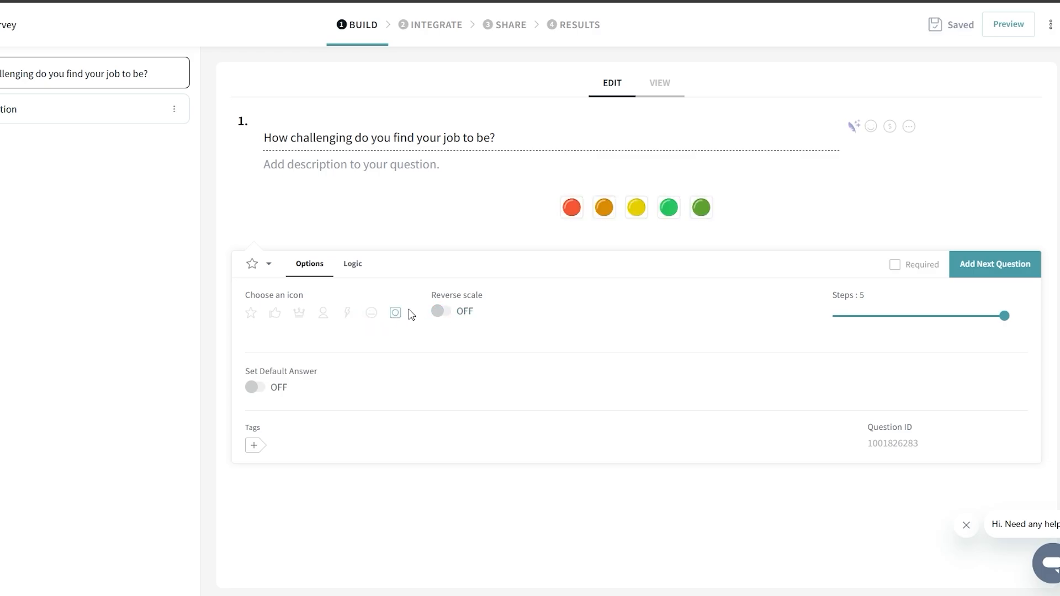
{"action": "left_click", "coordinate": [299, 313]}
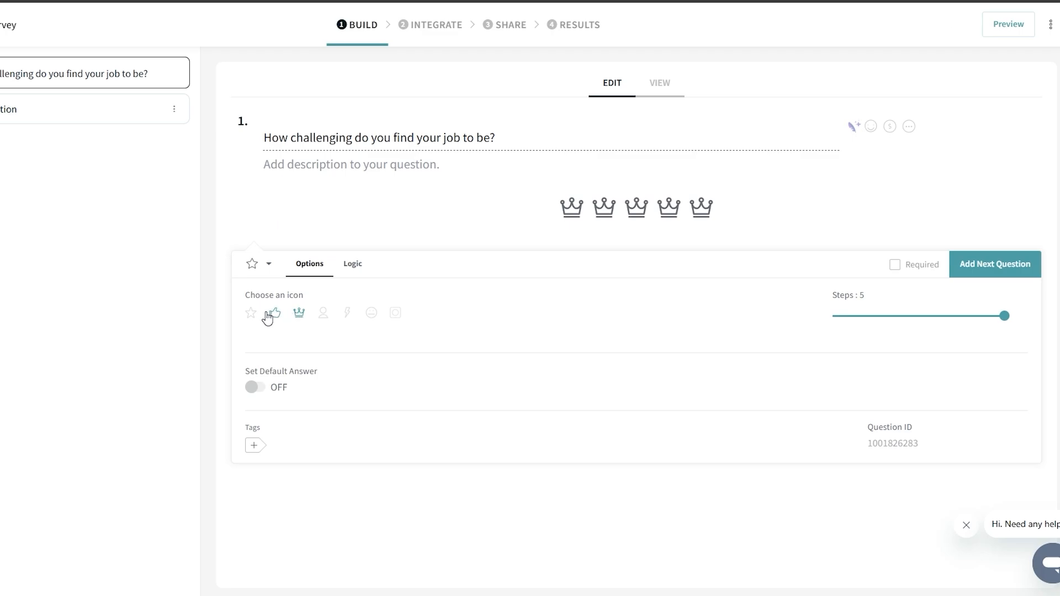
{"action": "left_click", "coordinate": [348, 313]}
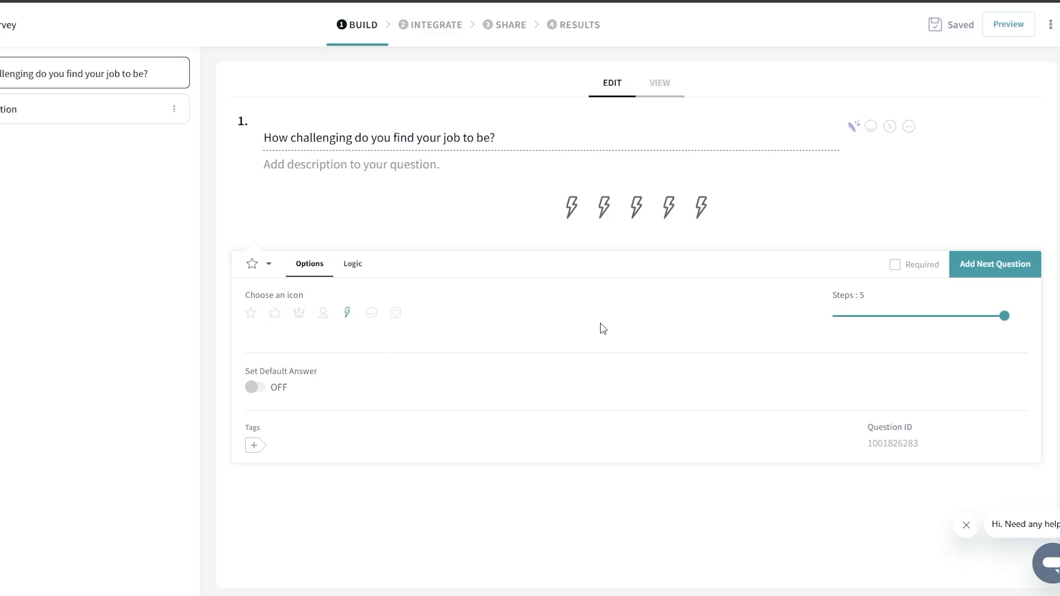
Step: Try a 4-step rating scale, set it back to 5 steps, and make the question required
{"action": "left_click_drag", "start_coordinate": [997, 321], "coordinate": [916, 316]}
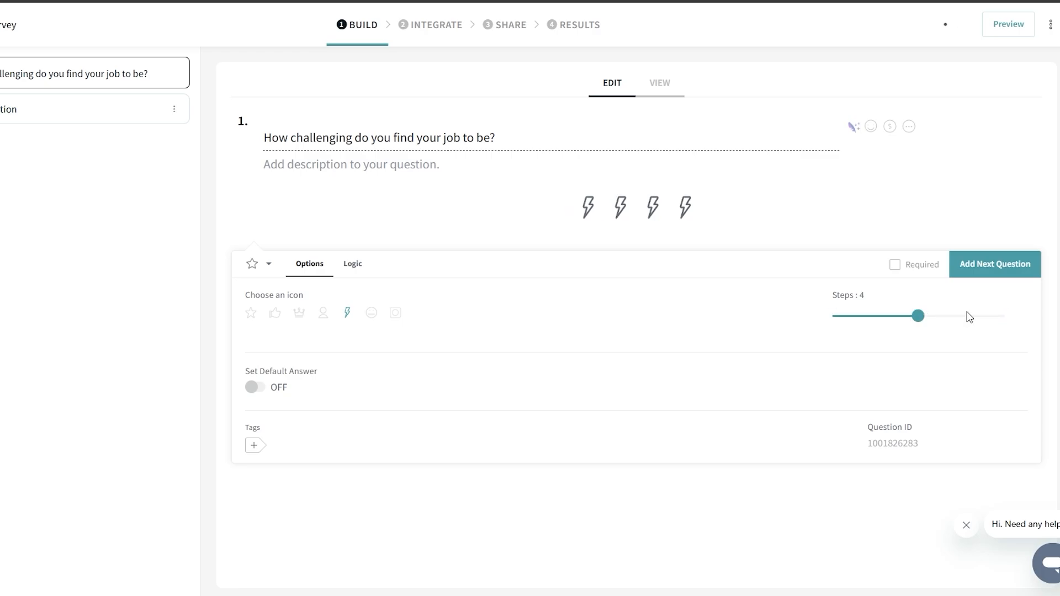
{"action": "left_click", "coordinate": [999, 316]}
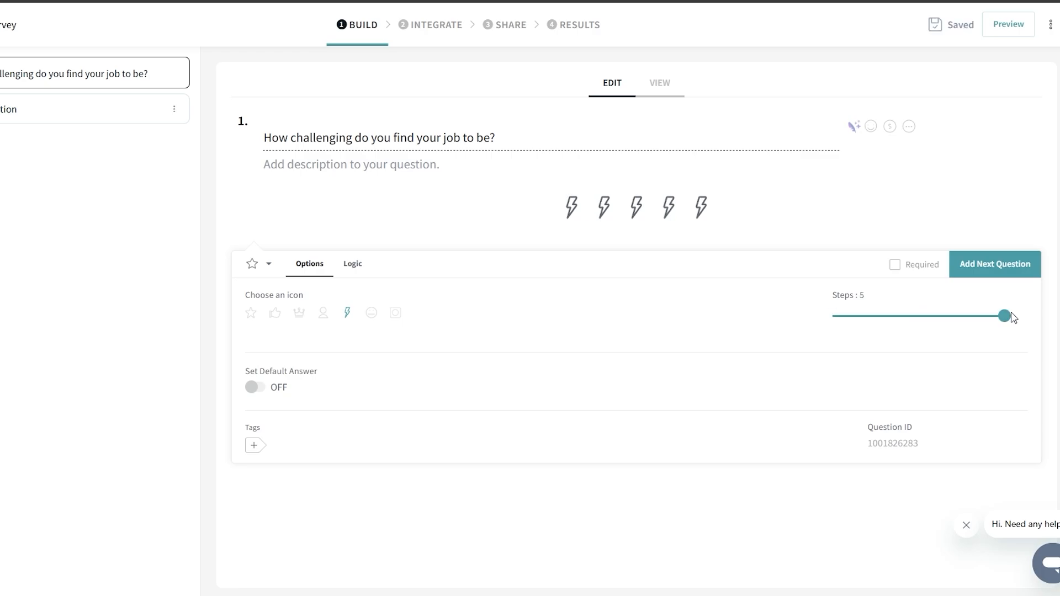
{"action": "left_click", "coordinate": [895, 266]}
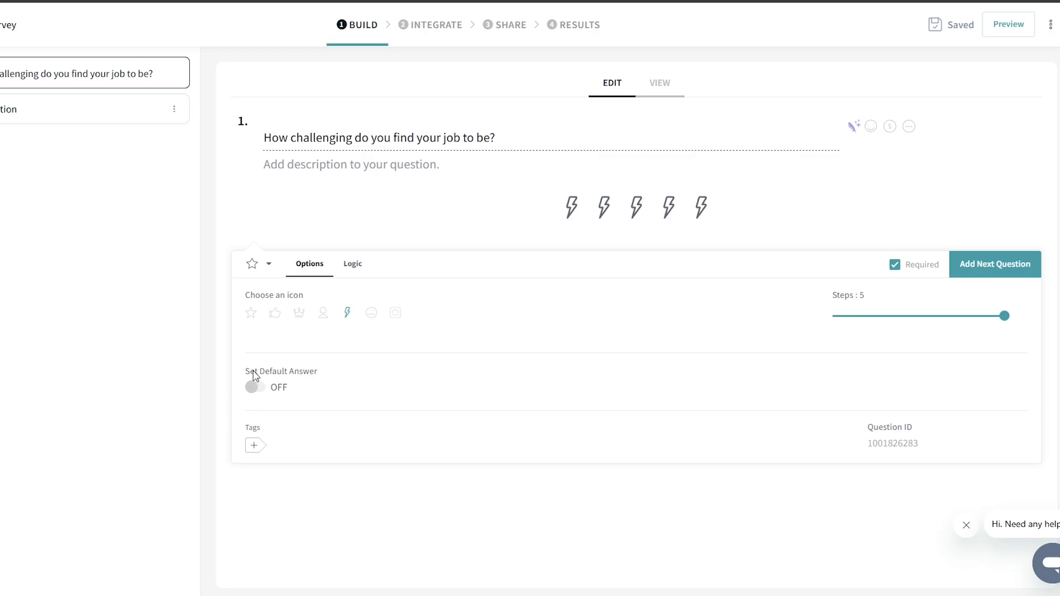
Step: Review the rating question's default answer setting, display and skip logic, and options for changing the question type
{"action": "left_click_drag", "start_coordinate": [255, 371], "coordinate": [325, 372]}
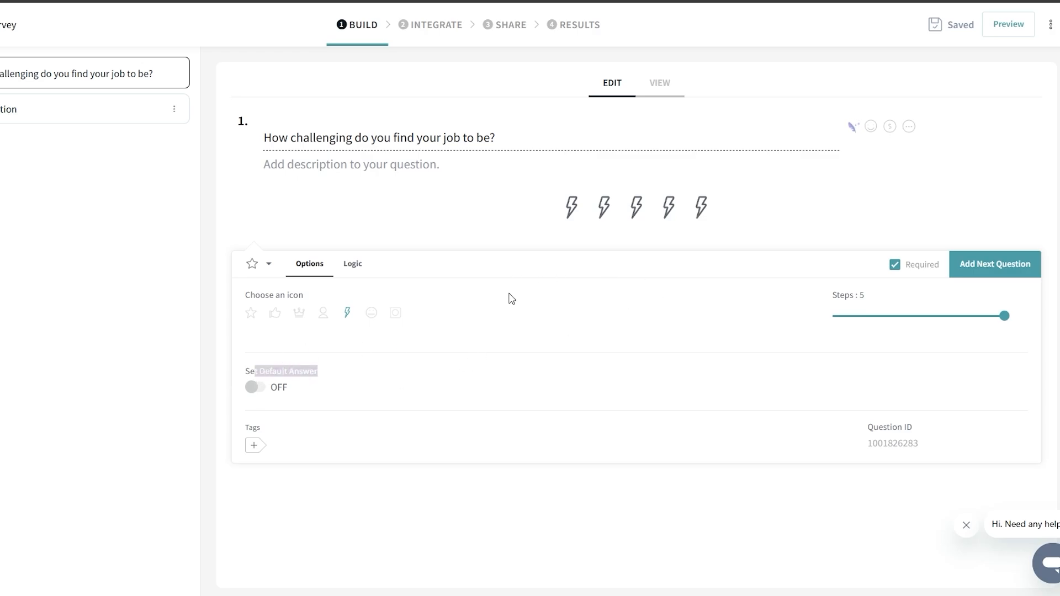
{"action": "left_click", "coordinate": [353, 268]}
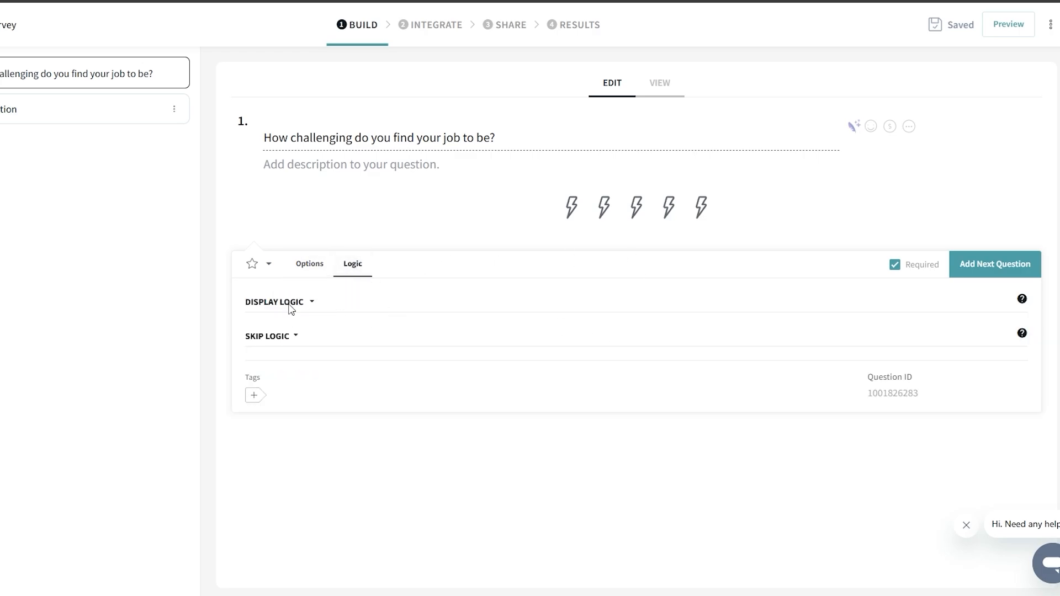
{"action": "left_click", "coordinate": [308, 265]}
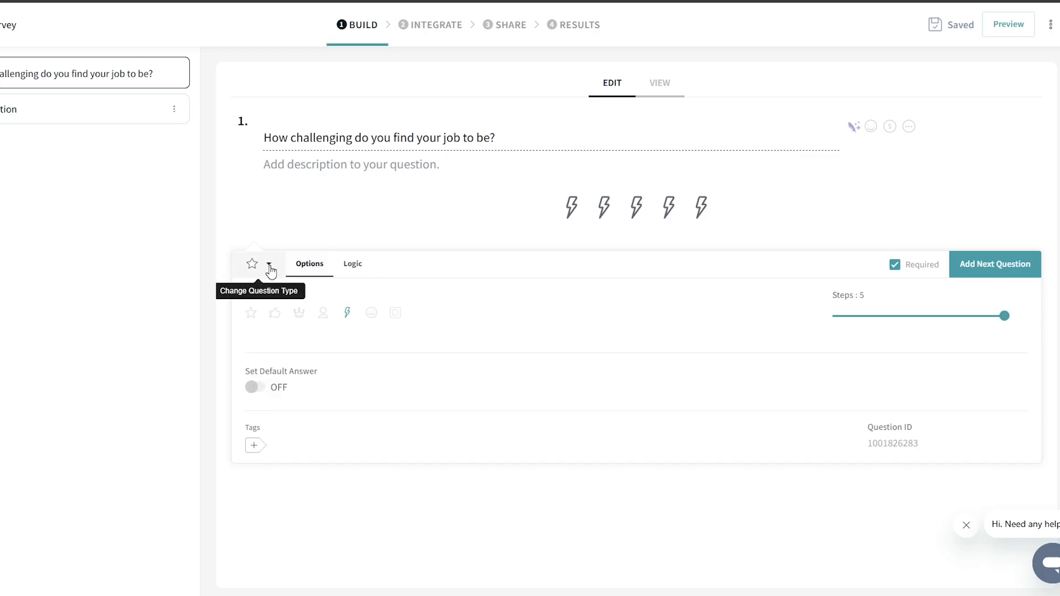
{"action": "left_click", "coordinate": [268, 265]}
{"action": "left_click", "coordinate": [462, 142]}
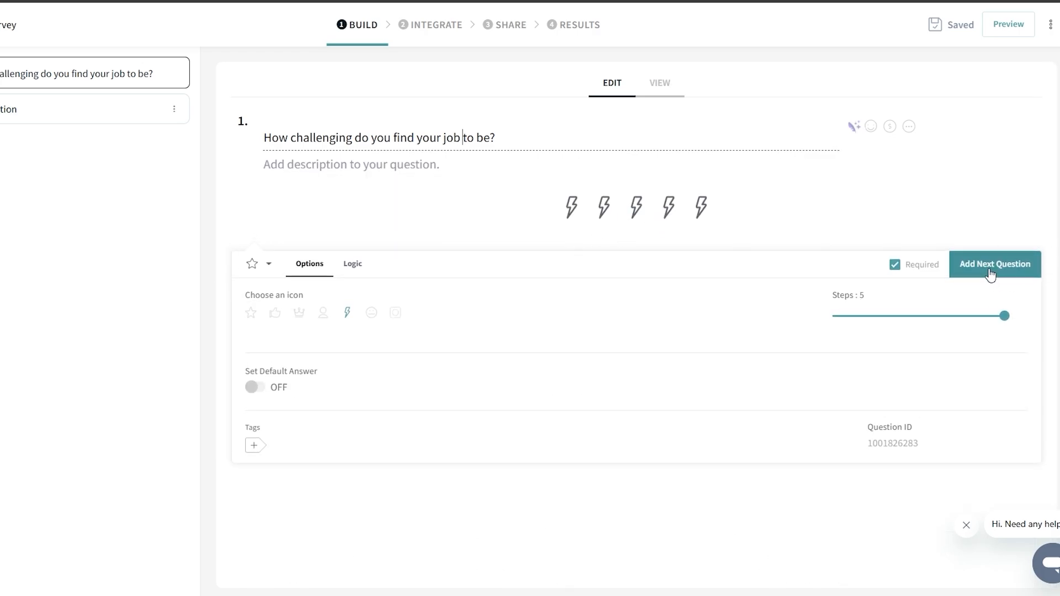
Step: Add the Multiple Choice question "Do you think you have all the necessary resources to carry out your tasks & projects?" with choices Yes, No, Can Be Improved
{"action": "left_click", "coordinate": [991, 275]}
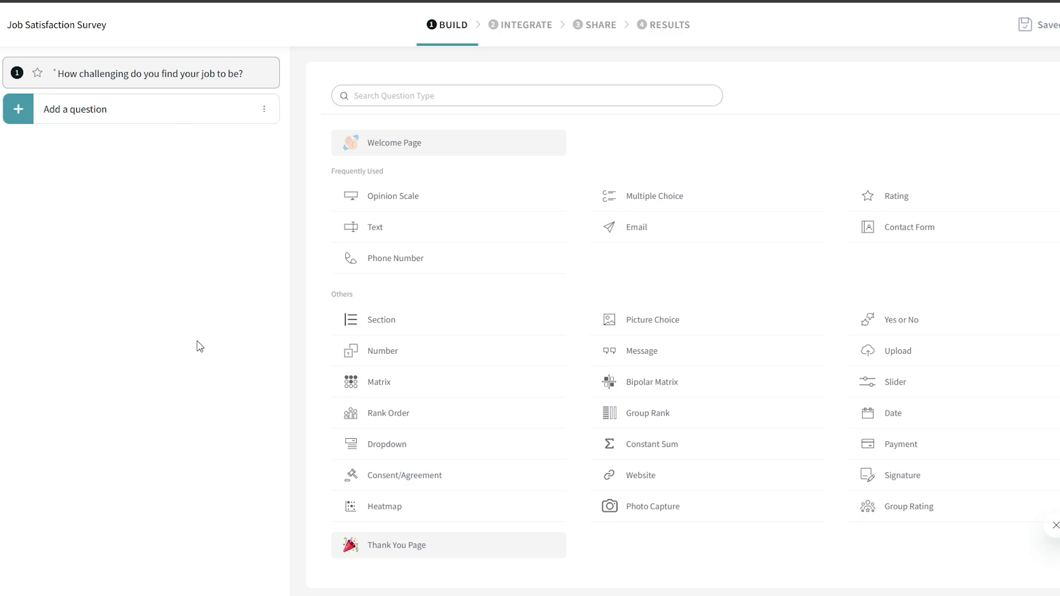
{"action": "double_click", "coordinate": [231, 245]}
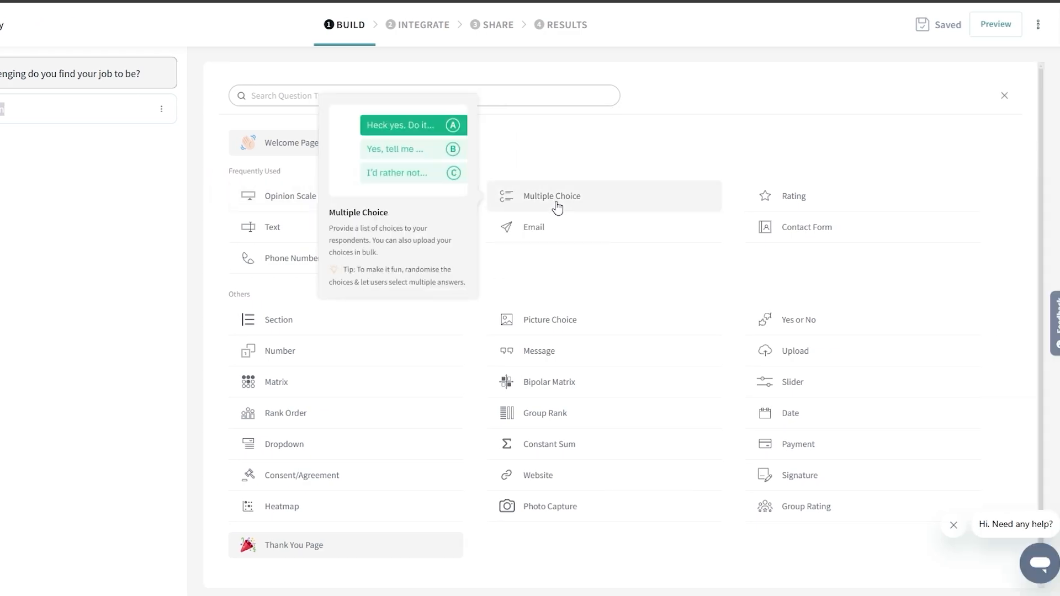
{"action": "left_click", "coordinate": [557, 205]}
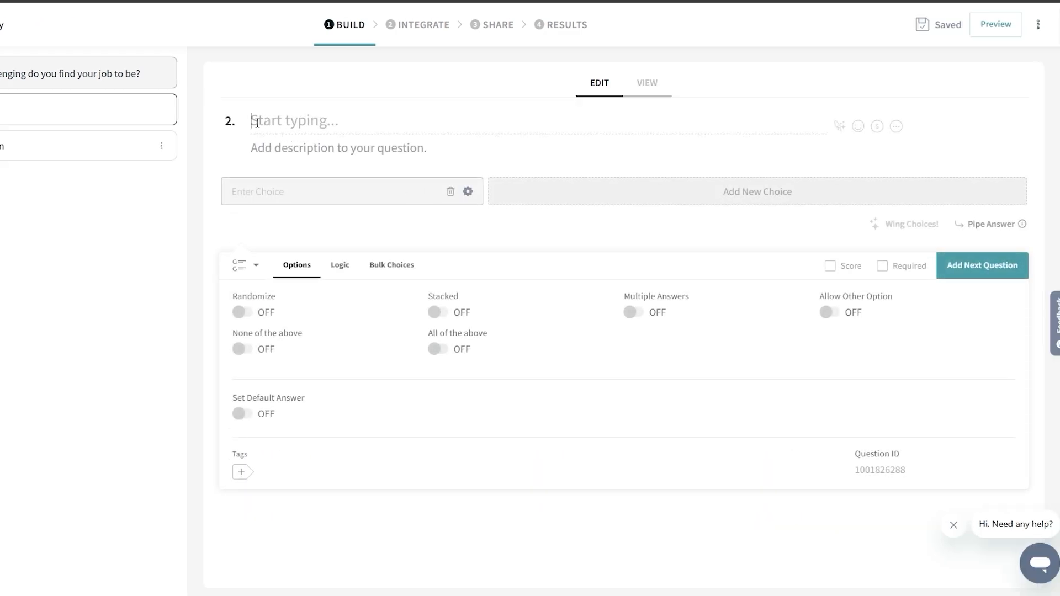
{"action": "type", "text": "Do you think you have all the necessary resources to carry out your tasks & projects?"}
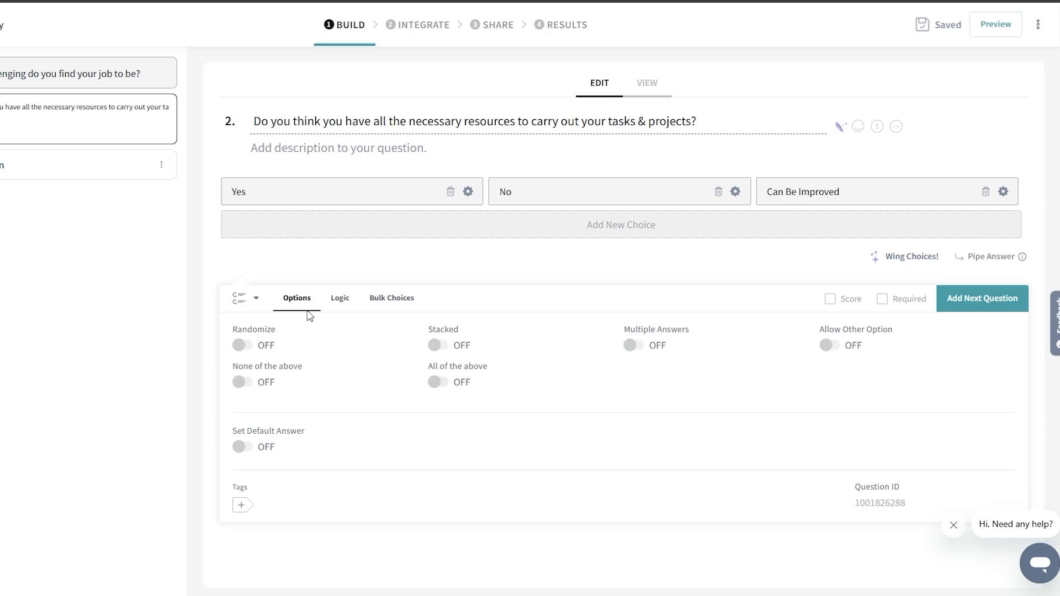
Step: Try the Stacked, Multiple Answers and Allow Other Option settings on the resources question, switching each back off
{"action": "left_click", "coordinate": [434, 346]}
{"action": "left_click", "coordinate": [434, 345]}
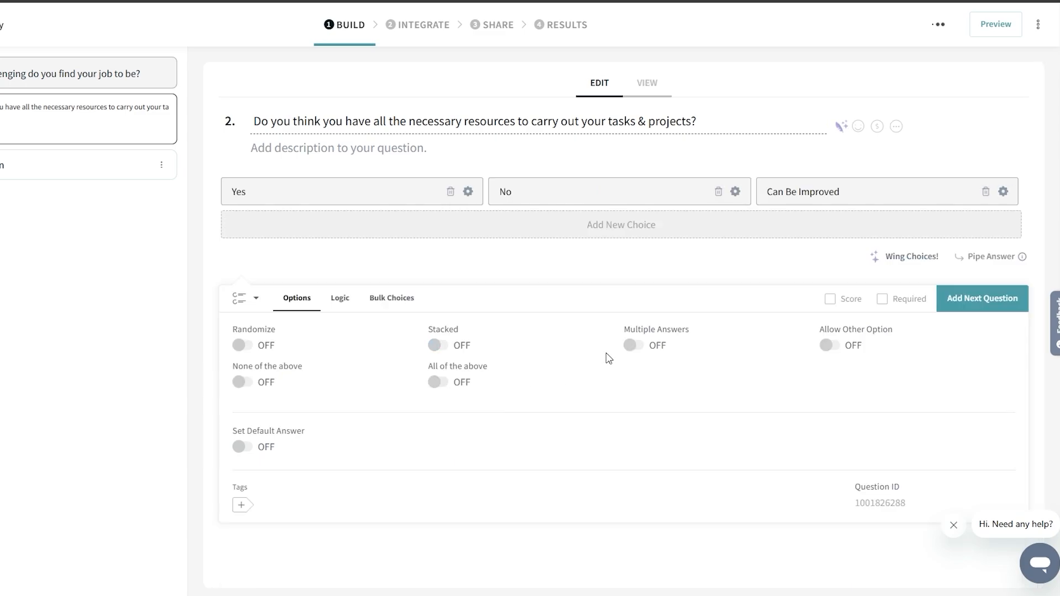
{"action": "left_click", "coordinate": [635, 347]}
{"action": "left_click", "coordinate": [635, 347]}
{"action": "left_click", "coordinate": [836, 350]}
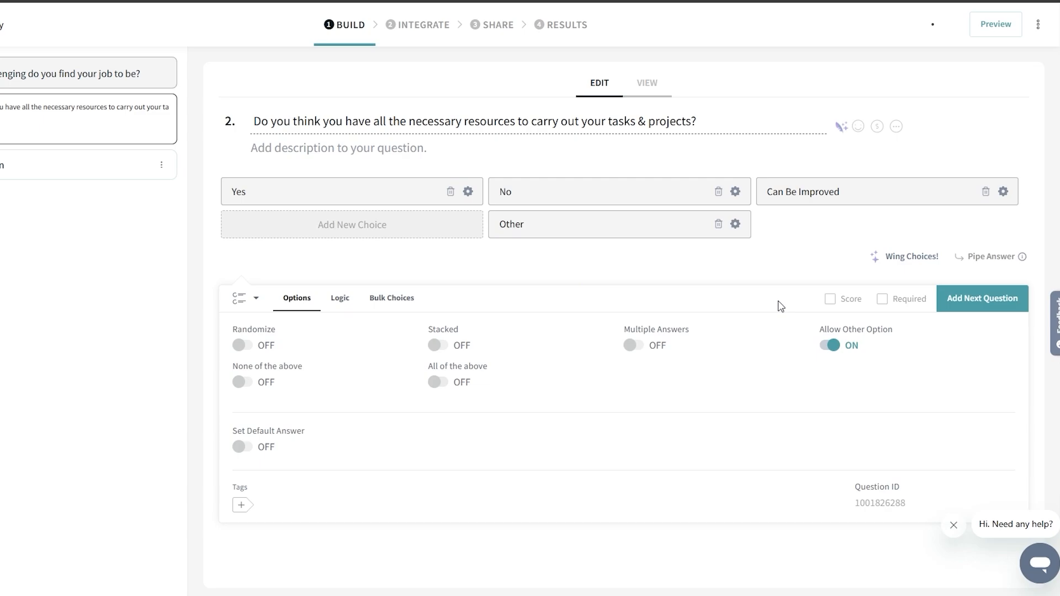
{"action": "left_click", "coordinate": [830, 346]}
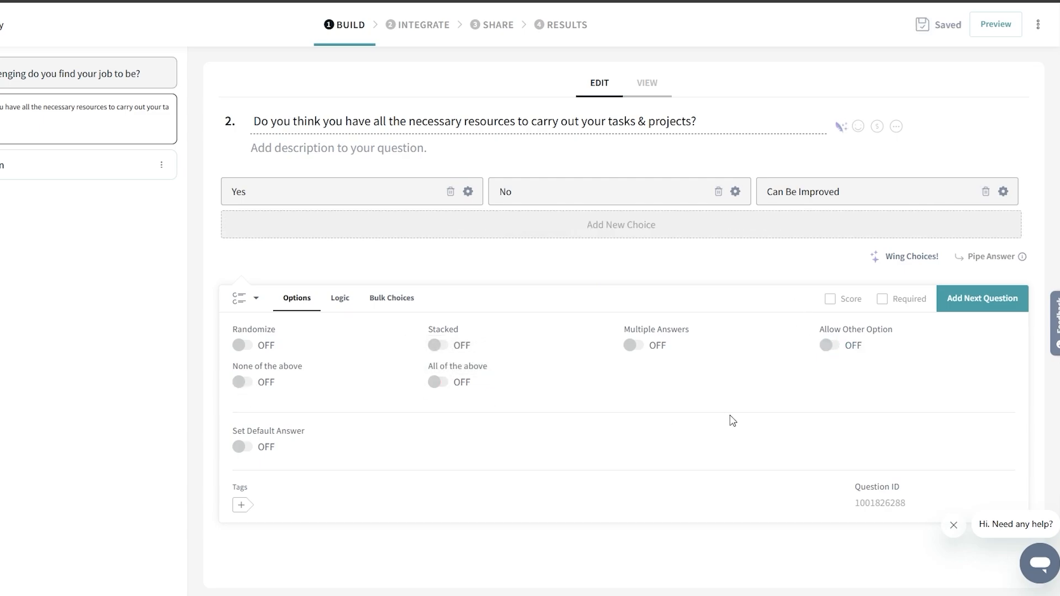
Step: Continue past the resources question and add a Thank You Page at the end of the survey
{"action": "left_click", "coordinate": [975, 301]}
{"action": "left_click", "coordinate": [52, 393]}
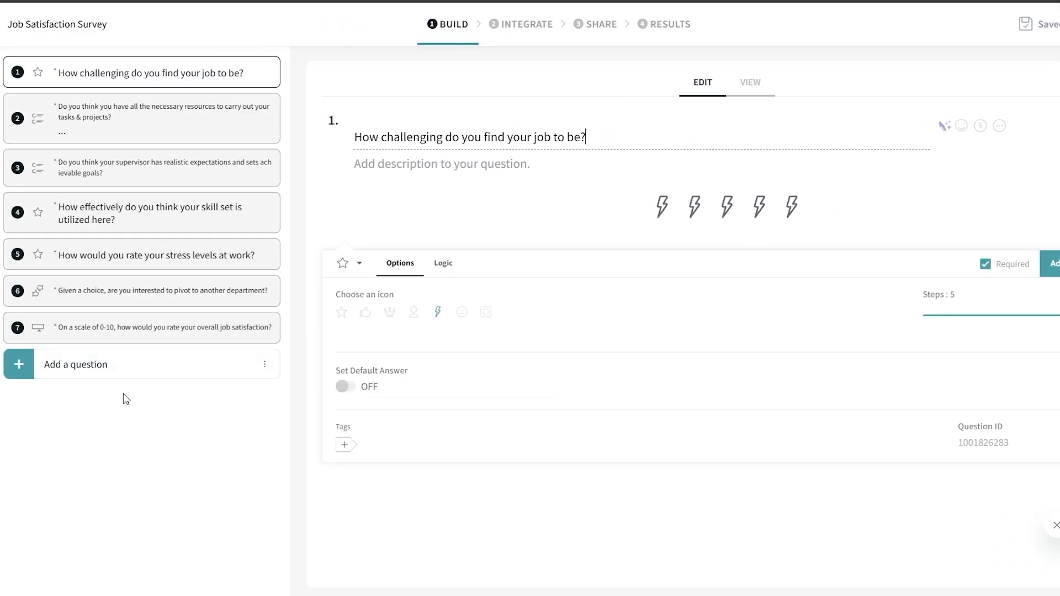
{"action": "left_click", "coordinate": [240, 376]}
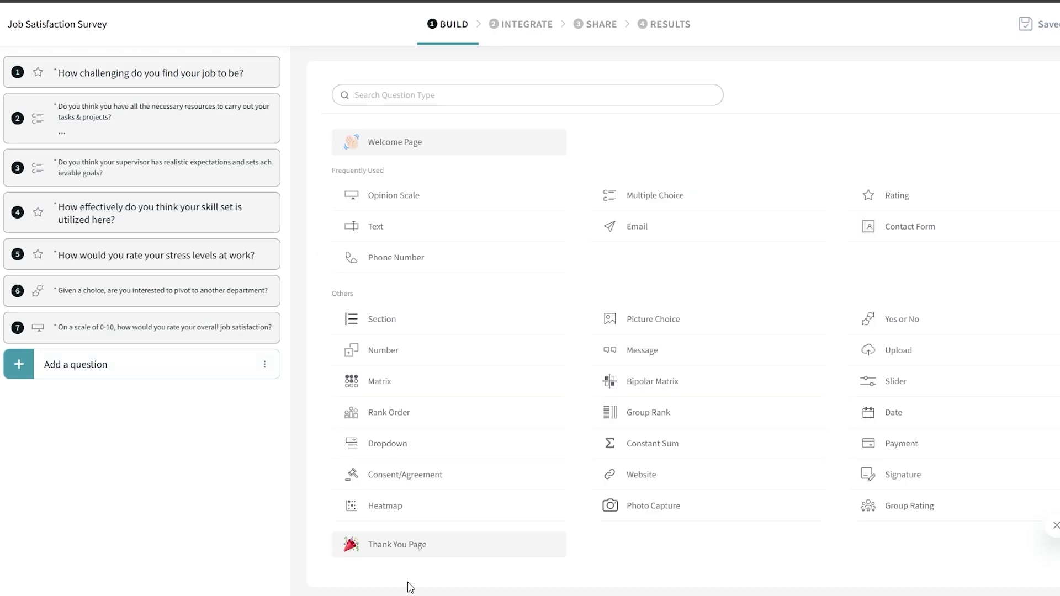
{"action": "mouse_move", "coordinate": [395, 561]}
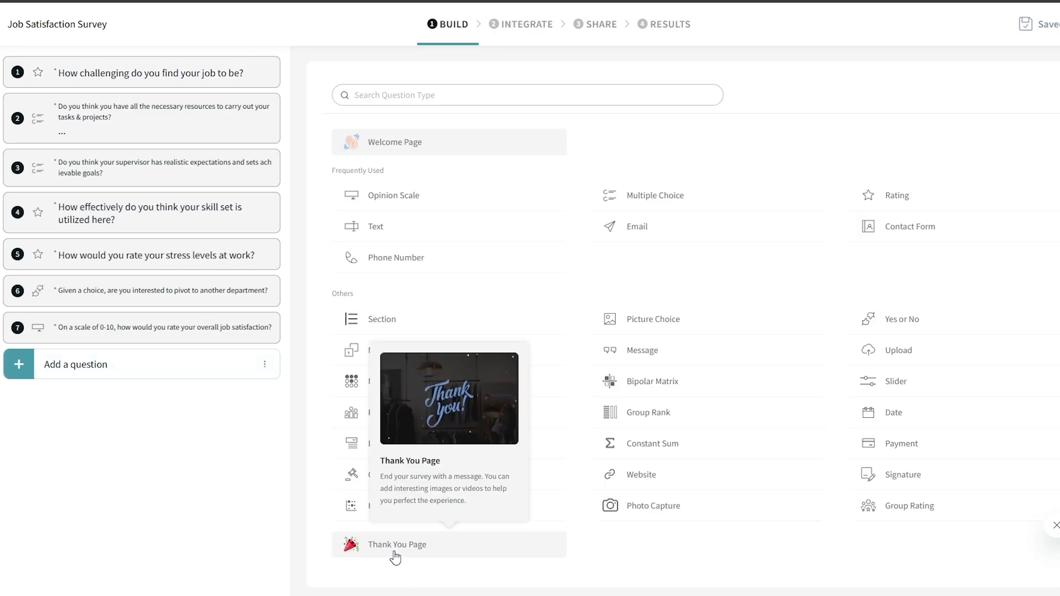
{"action": "left_click", "coordinate": [409, 561]}
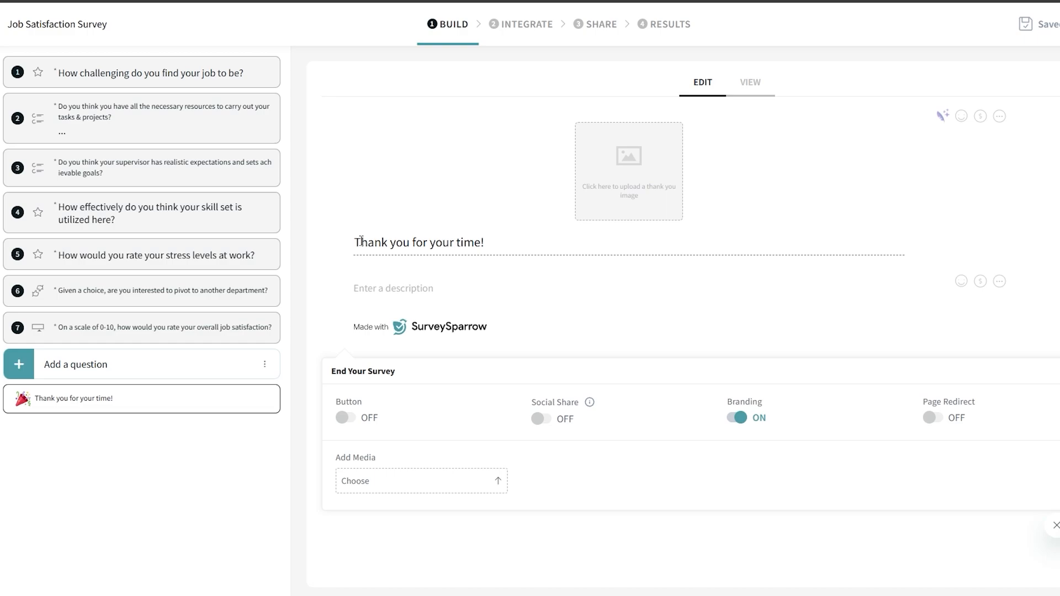
Step: Search the GIFs for "thank you", insert the orange "Thank you!" GIF with hearts on the Thank You Page, and preview the page
{"action": "left_click", "coordinate": [609, 189]}
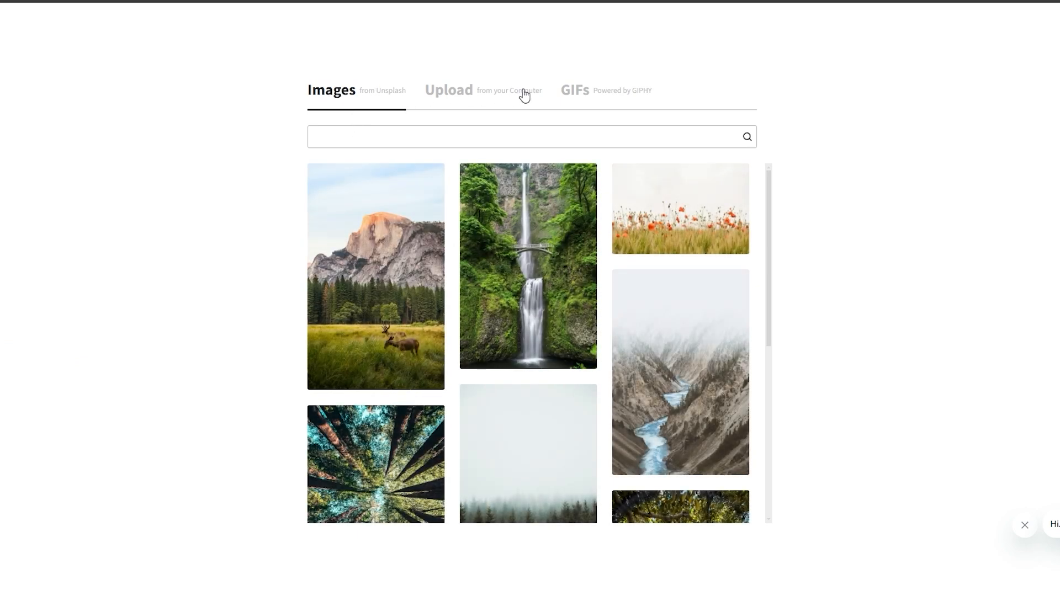
{"action": "left_click", "coordinate": [479, 99]}
{"action": "left_click", "coordinate": [570, 99]}
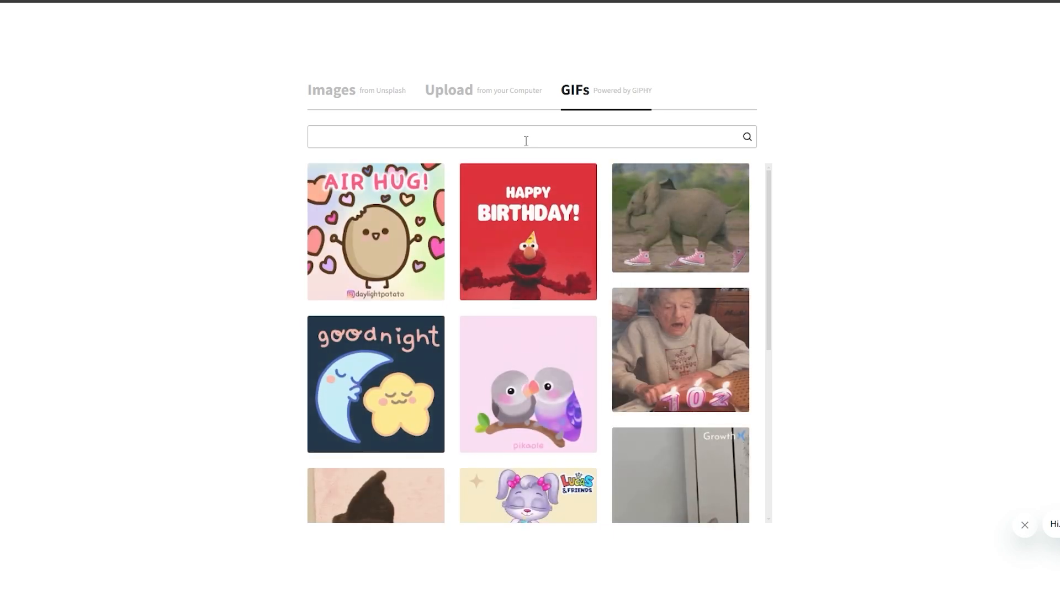
{"action": "left_click", "coordinate": [526, 141]}
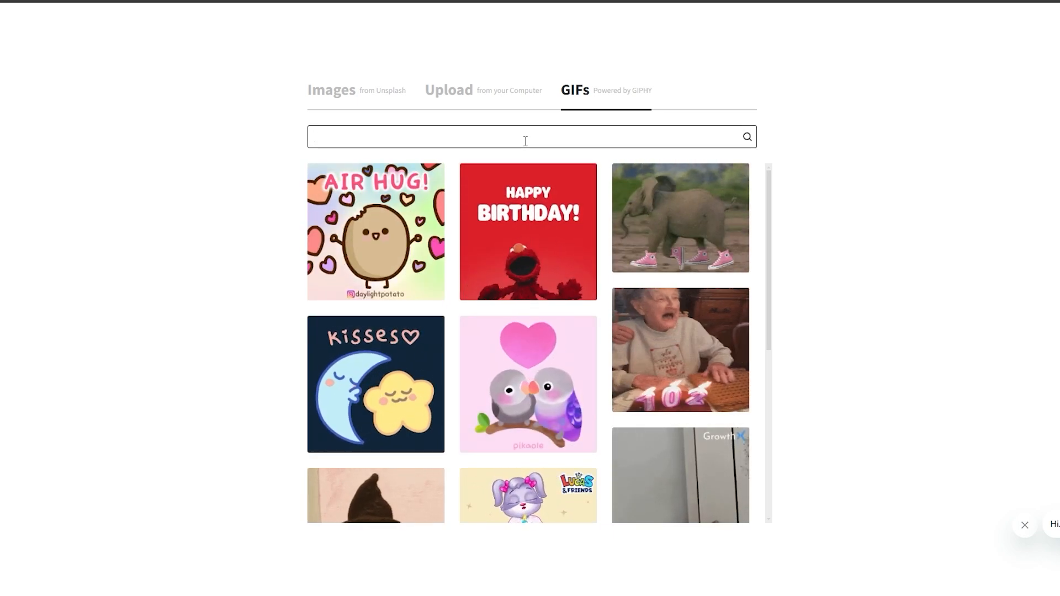
{"action": "type", "text": "thank you"}
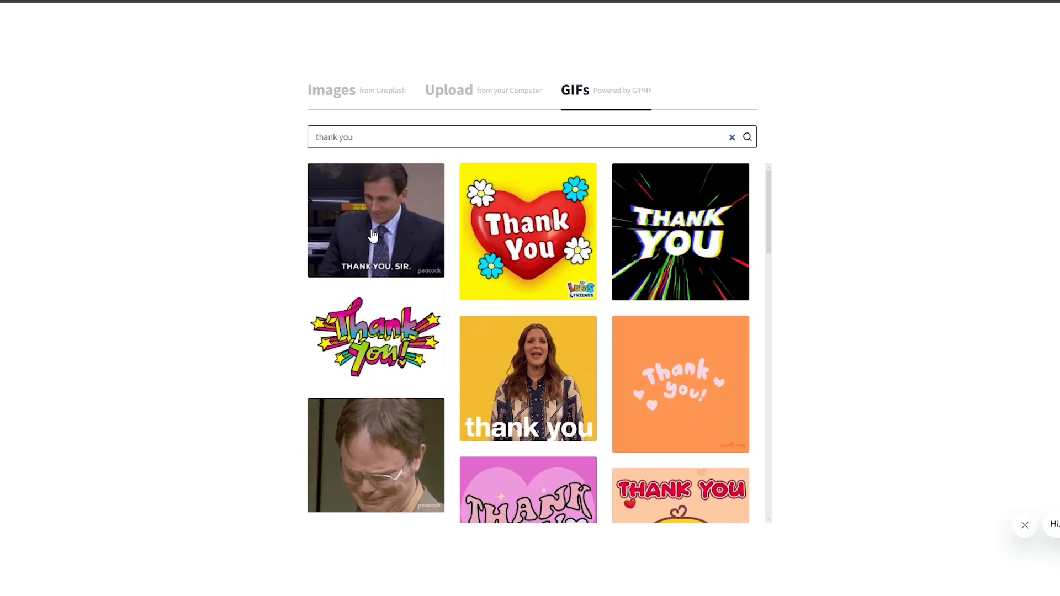
{"action": "left_click", "coordinate": [680, 384]}
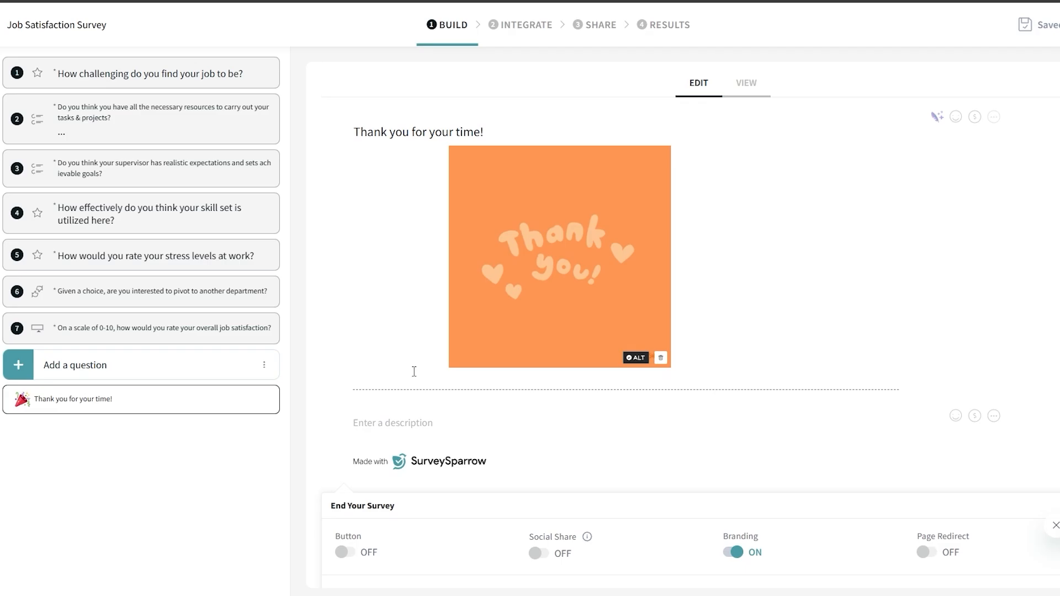
{"action": "left_click", "coordinate": [746, 84]}
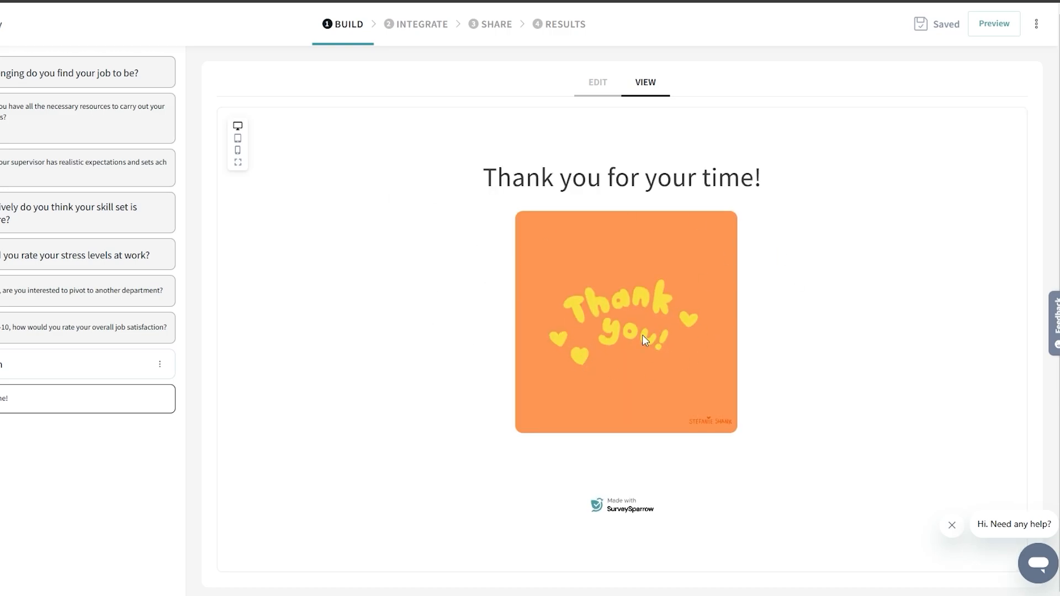
Step: Preview the whole survey, rating the job challenge question 5 and answering Can Be Improved to the resources question
{"action": "left_click", "coordinate": [605, 91]}
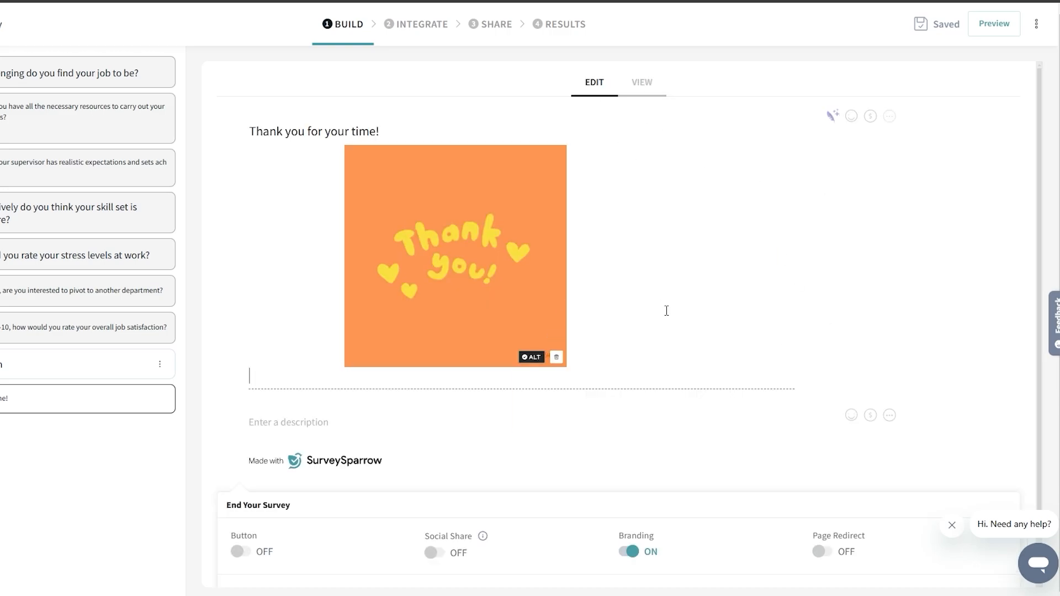
{"action": "scroll", "coordinate": [665, 309], "scroll_direction": "down", "scroll_amount": 2}
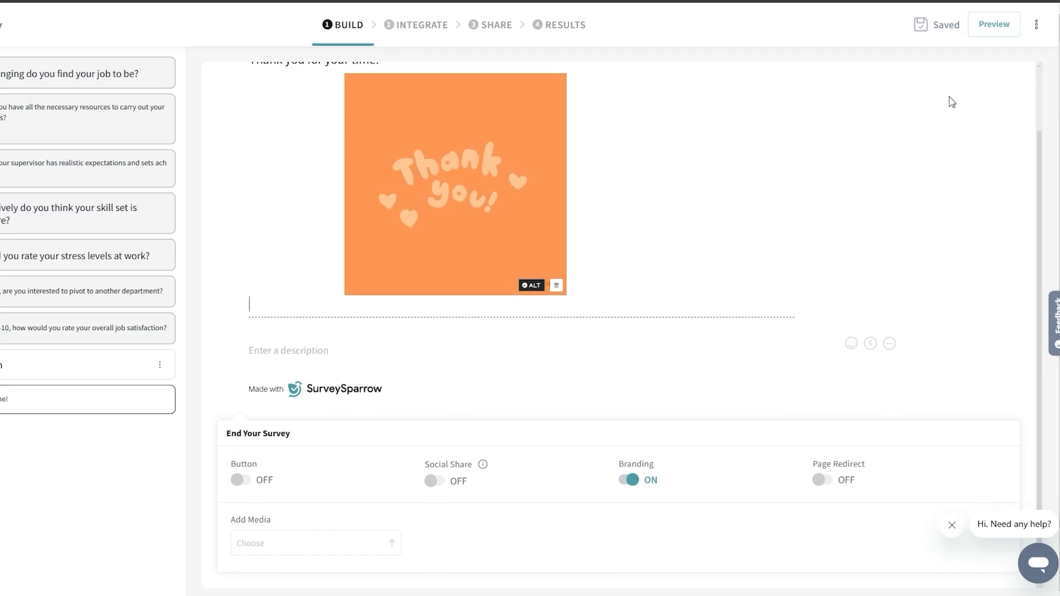
{"action": "scroll", "coordinate": [951, 99], "scroll_direction": "up", "scroll_amount": 2}
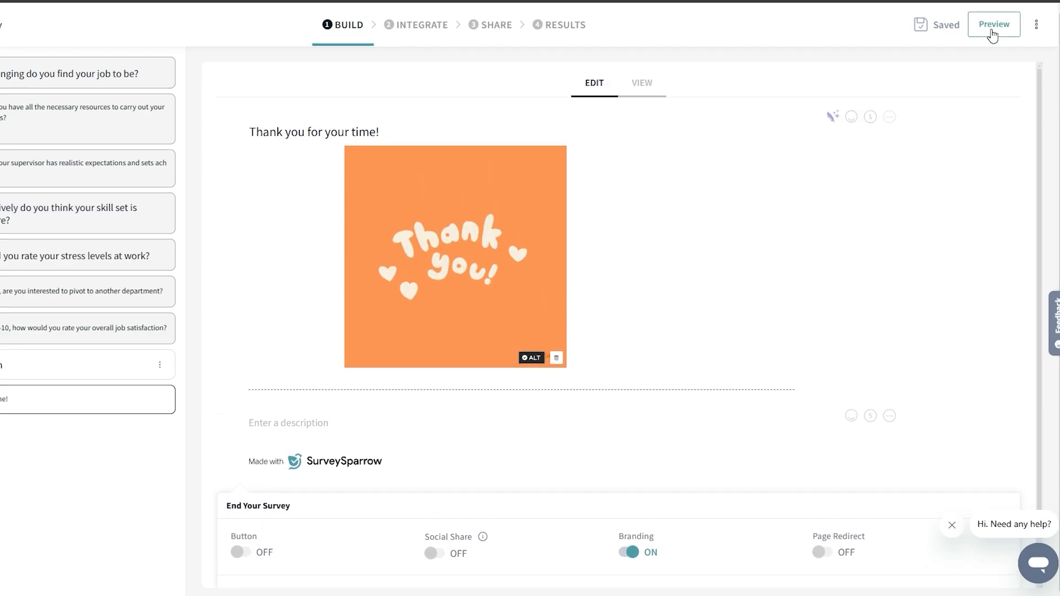
{"action": "left_click", "coordinate": [993, 24]}
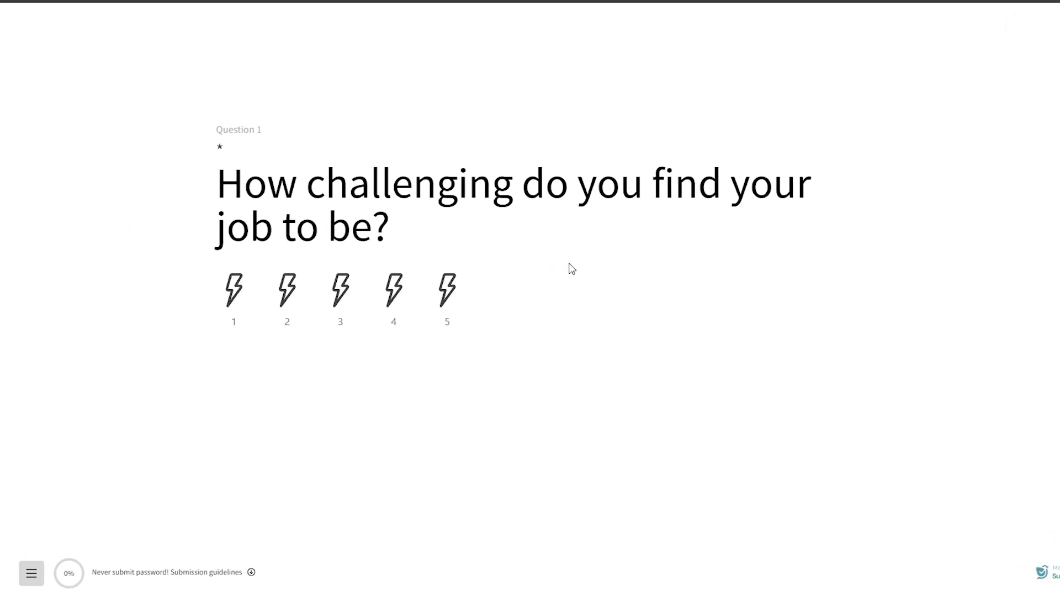
{"action": "left_click", "coordinate": [448, 292]}
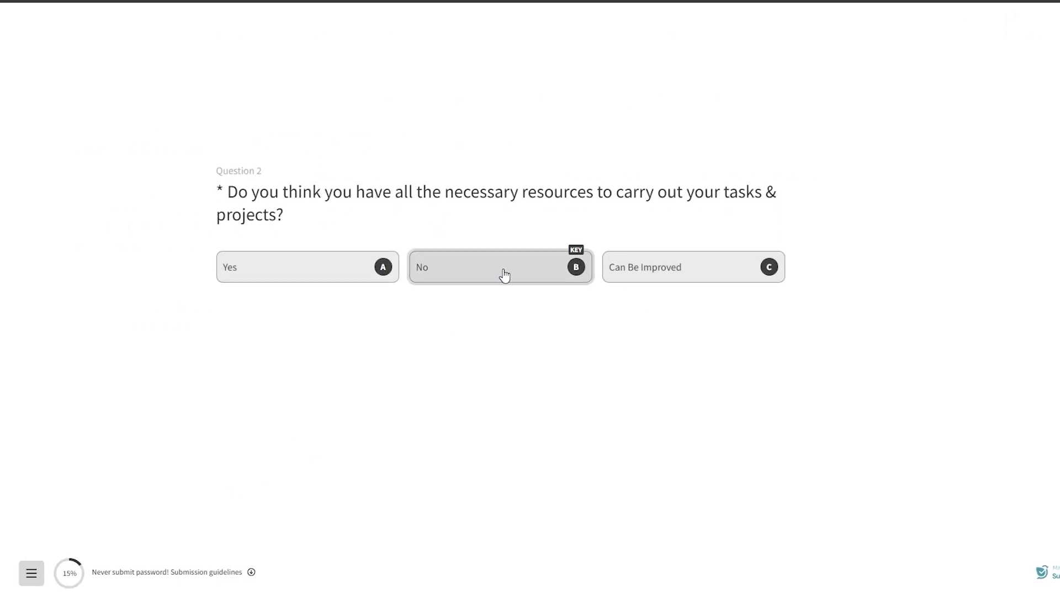
{"action": "left_click", "coordinate": [717, 271]}
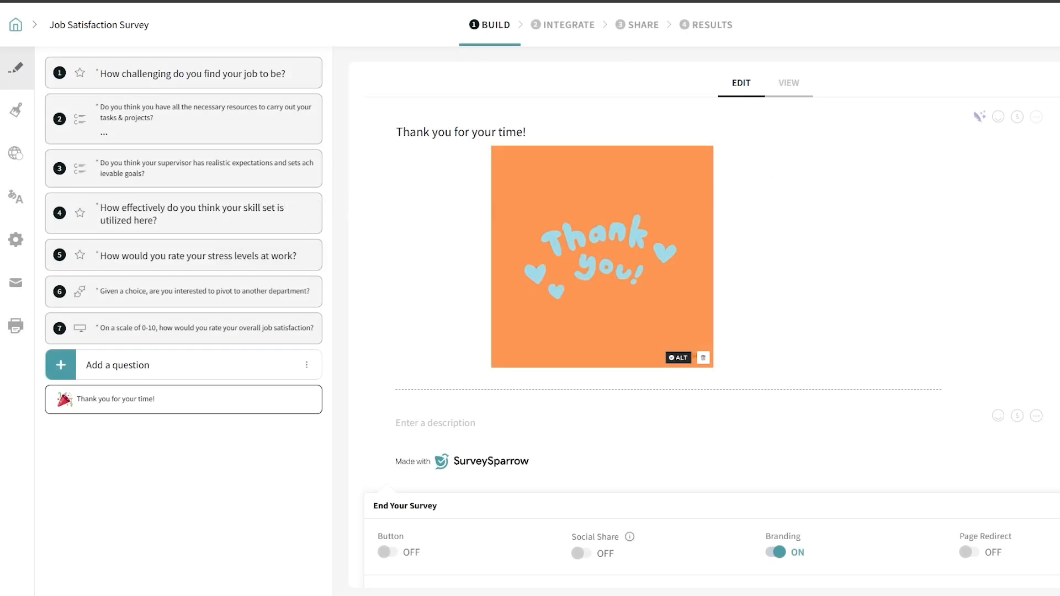
Step: Examine the survey design's customization settings, including its colors, header, font, alignment and white labelling
{"action": "left_click", "coordinate": [12, 117]}
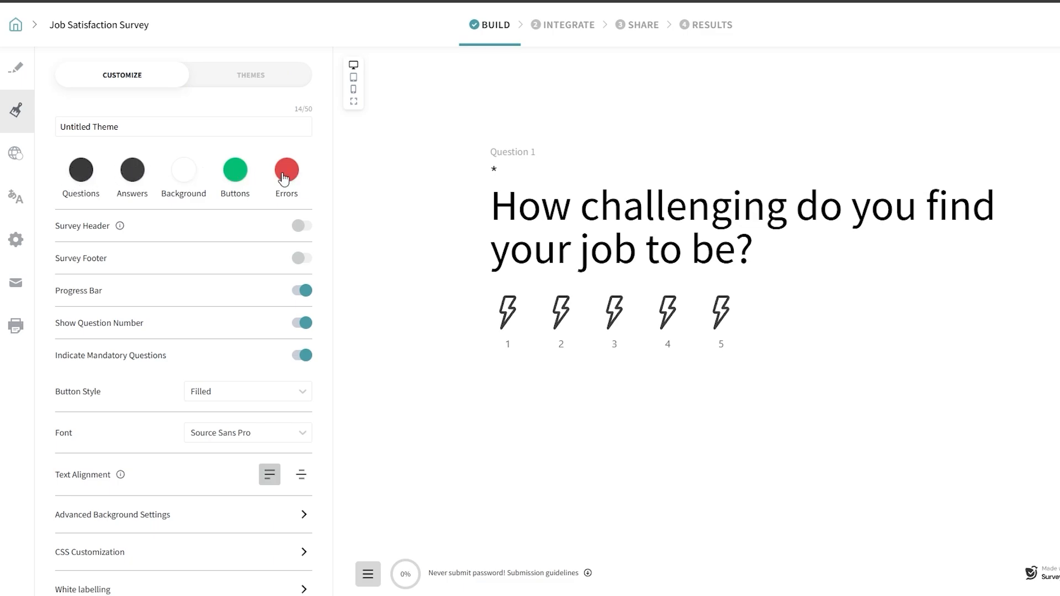
{"action": "scroll", "coordinate": [271, 186], "scroll_direction": "down", "scroll_amount": 1}
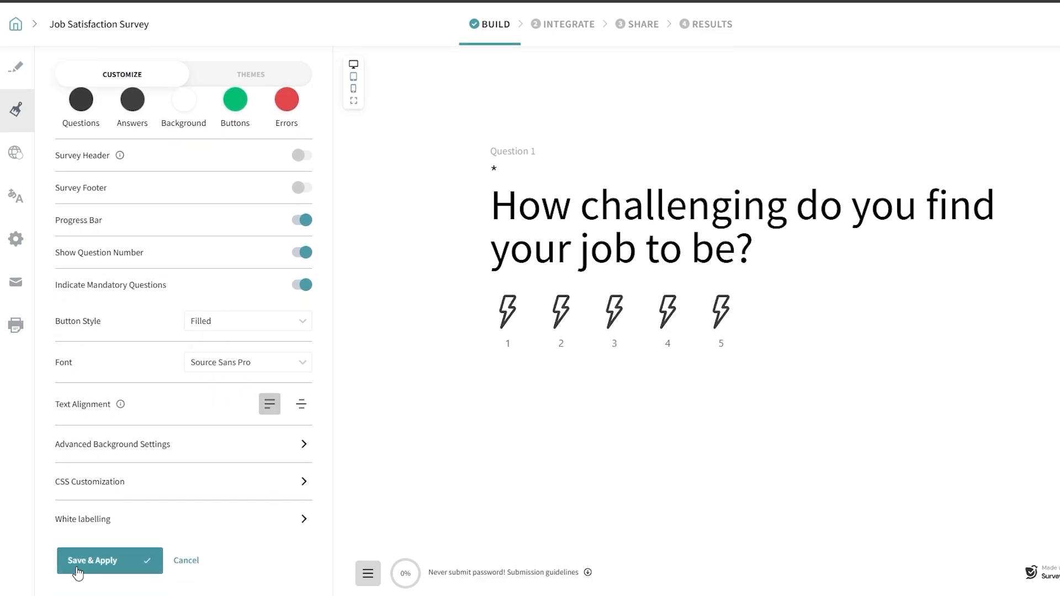
{"action": "left_click", "coordinate": [93, 574]}
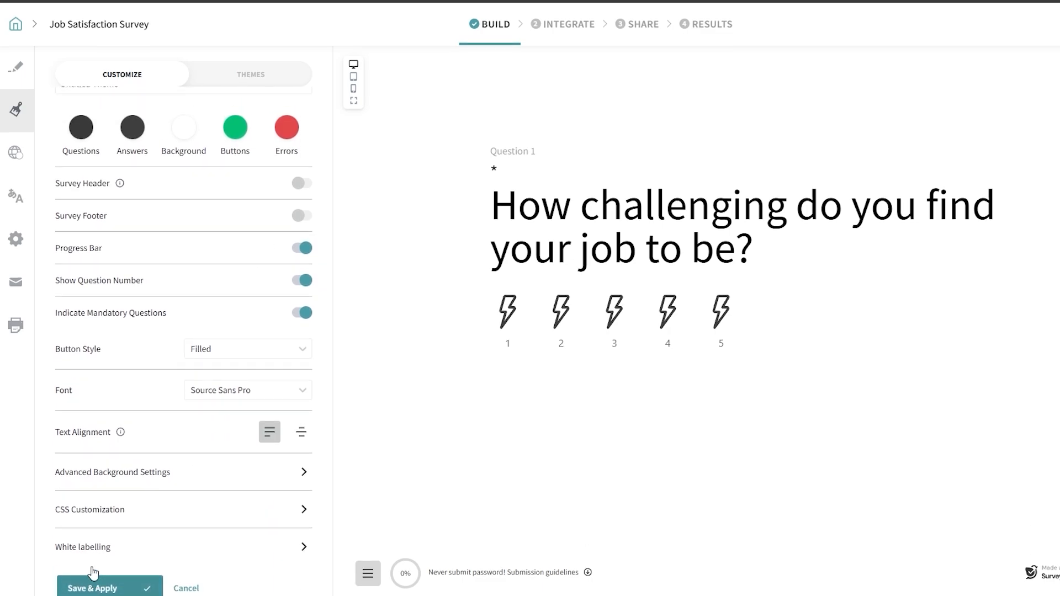
Step: Browse the public themes and apply the Dyeversity theme to the survey
{"action": "left_click", "coordinate": [257, 85]}
{"action": "mouse_move", "coordinate": [113, 283]}
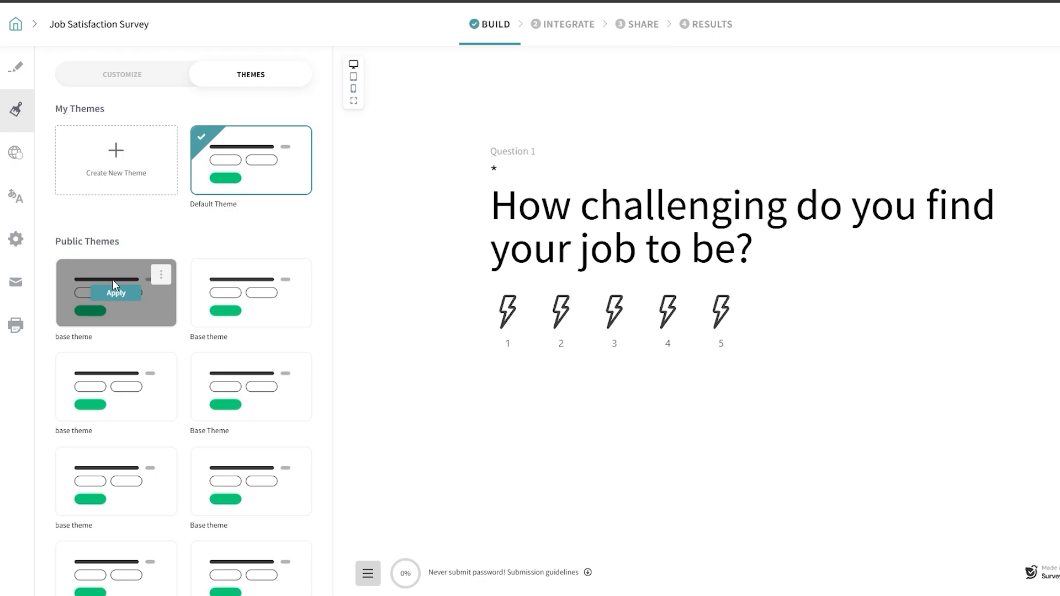
{"action": "scroll", "coordinate": [277, 200], "scroll_direction": "down", "scroll_amount": 1}
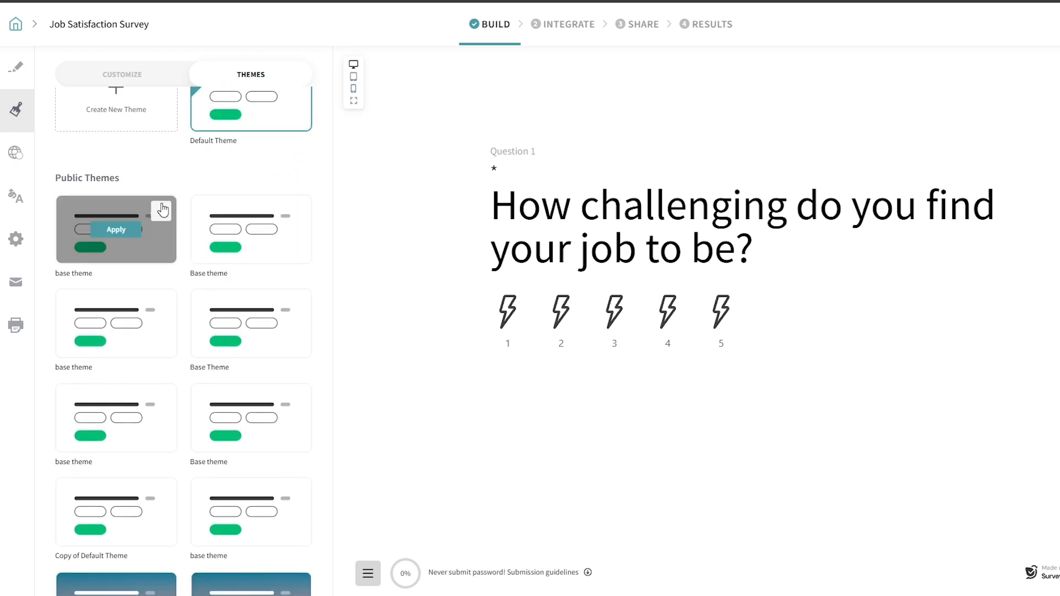
{"action": "scroll", "coordinate": [160, 177], "scroll_direction": "down", "scroll_amount": 4}
{"action": "mouse_move", "coordinate": [101, 323]}
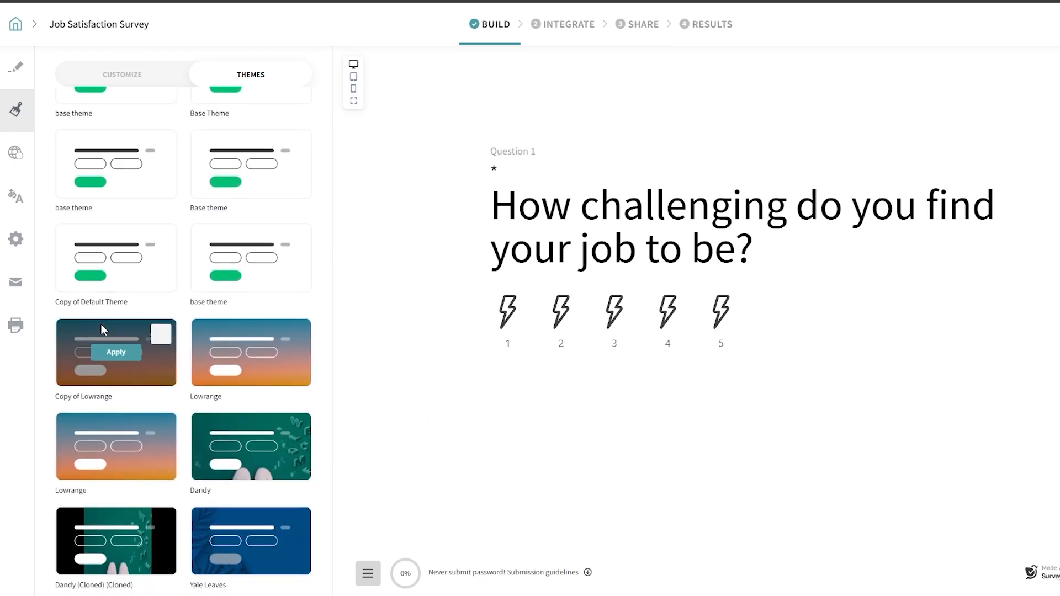
{"action": "scroll", "coordinate": [138, 398], "scroll_direction": "down", "scroll_amount": 4}
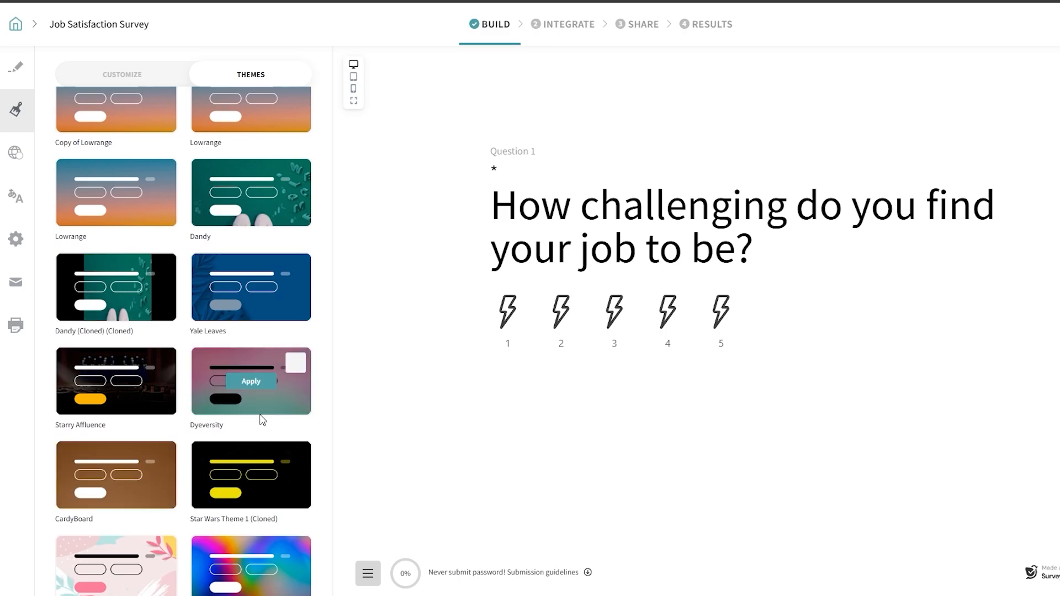
{"action": "left_click", "coordinate": [252, 387]}
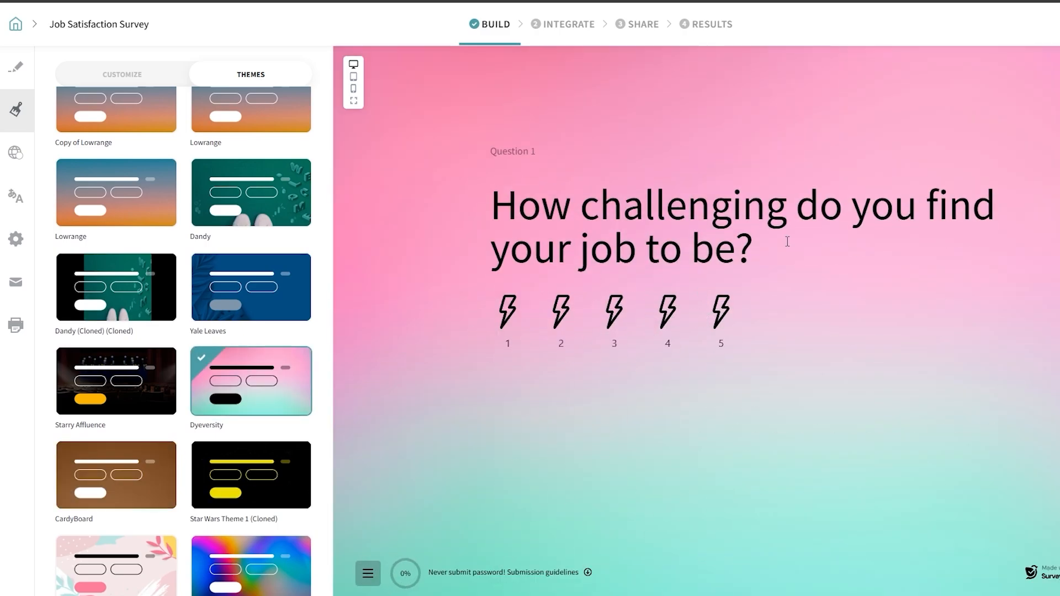
{"action": "mouse_move", "coordinate": [238, 381]}
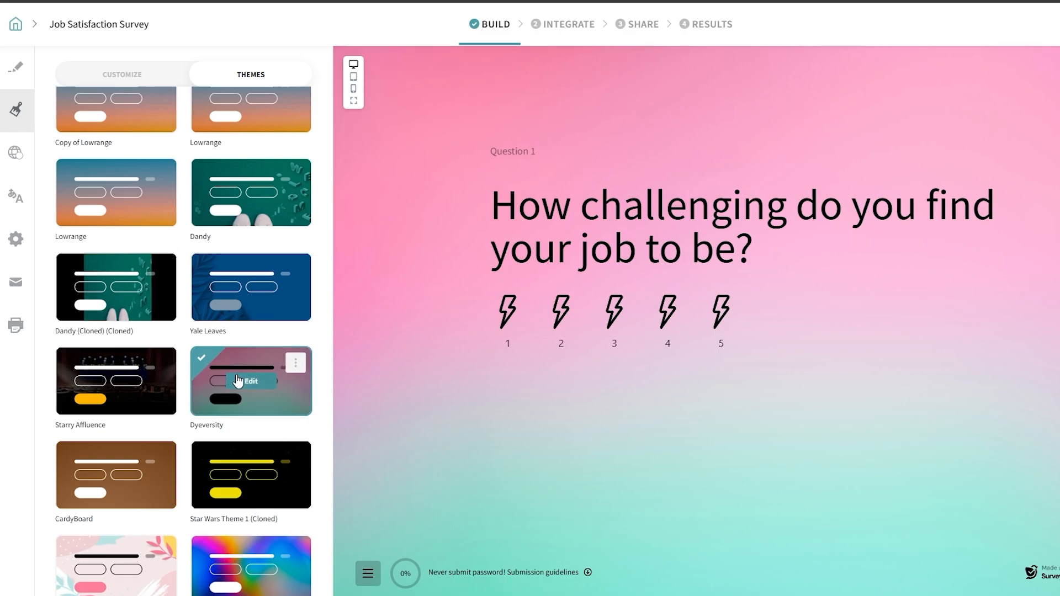
{"action": "scroll", "coordinate": [243, 384], "scroll_direction": "down", "scroll_amount": 4}
{"action": "scroll", "coordinate": [267, 391], "scroll_direction": "down", "scroll_amount": 1}
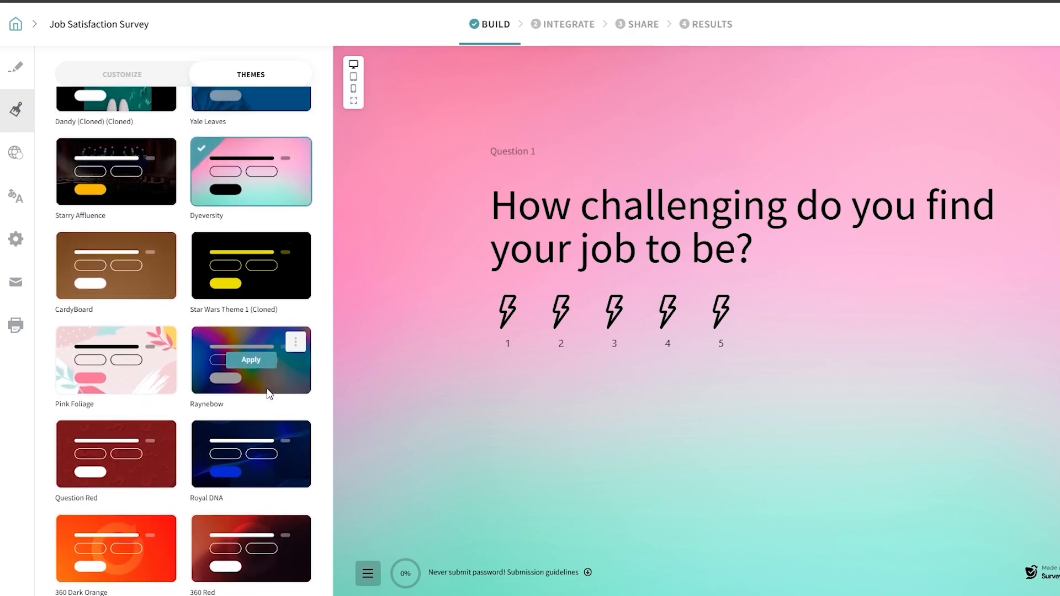
{"action": "scroll", "coordinate": [265, 381], "scroll_direction": "up", "scroll_amount": 7}
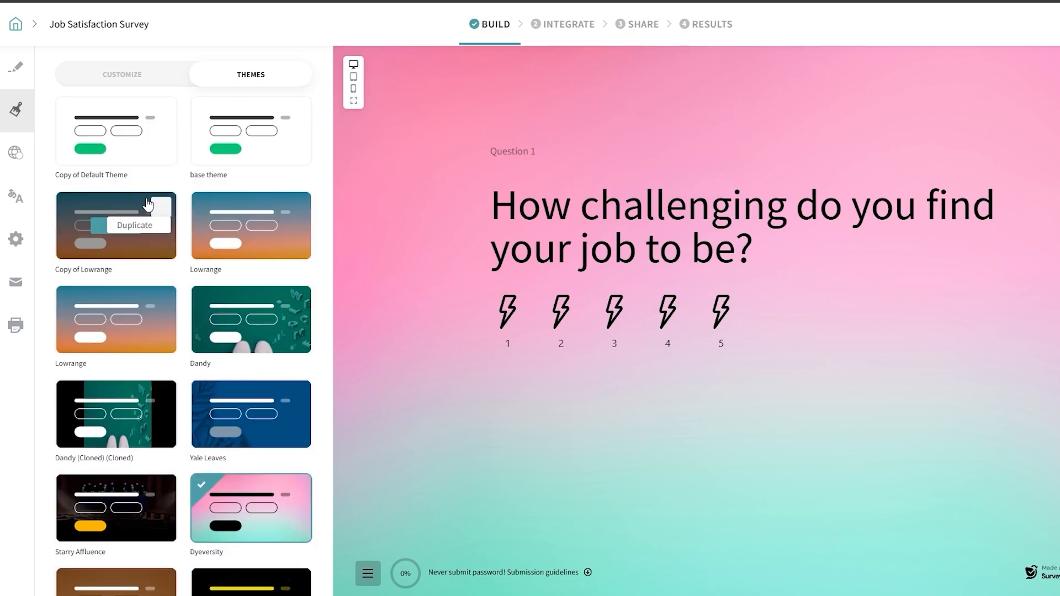
Step: Examine the survey's variables, languages and general settings, including quotas, throttling, security, navigation and configurations
{"action": "left_click", "coordinate": [15, 160]}
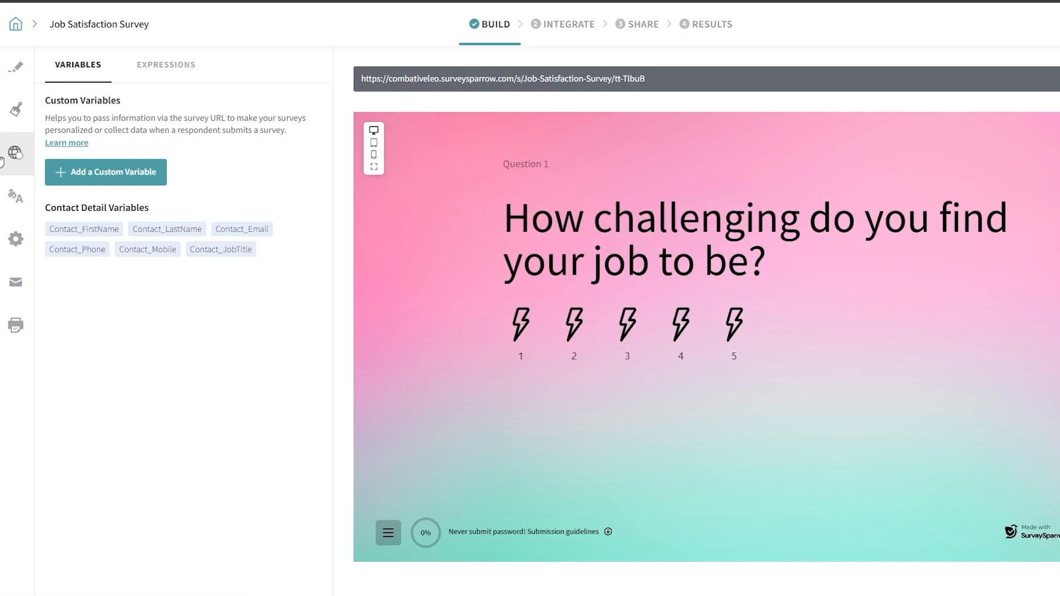
{"action": "left_click", "coordinate": [11, 215]}
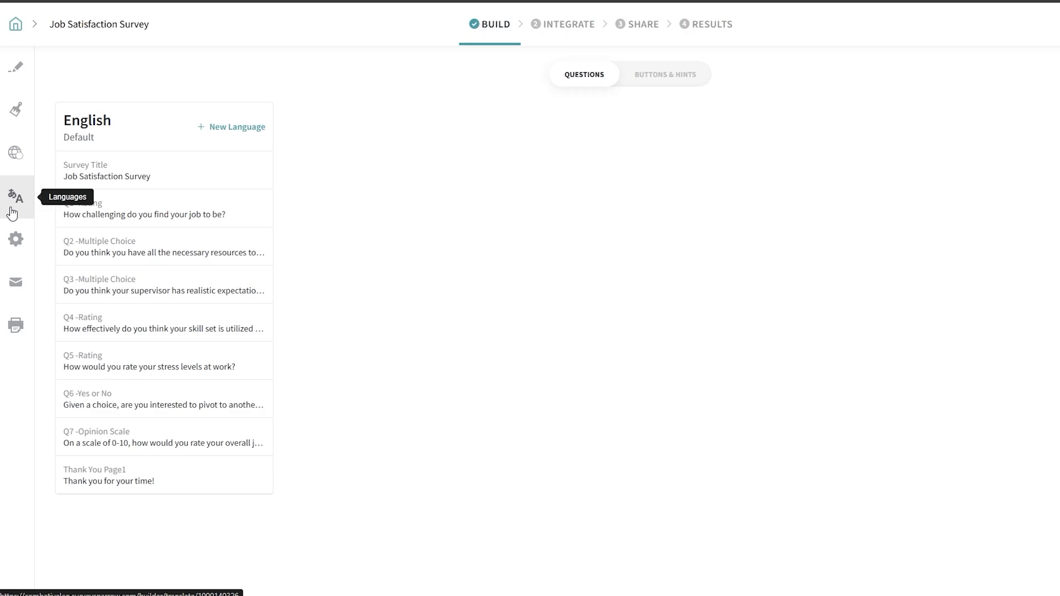
{"action": "left_click", "coordinate": [4, 254]}
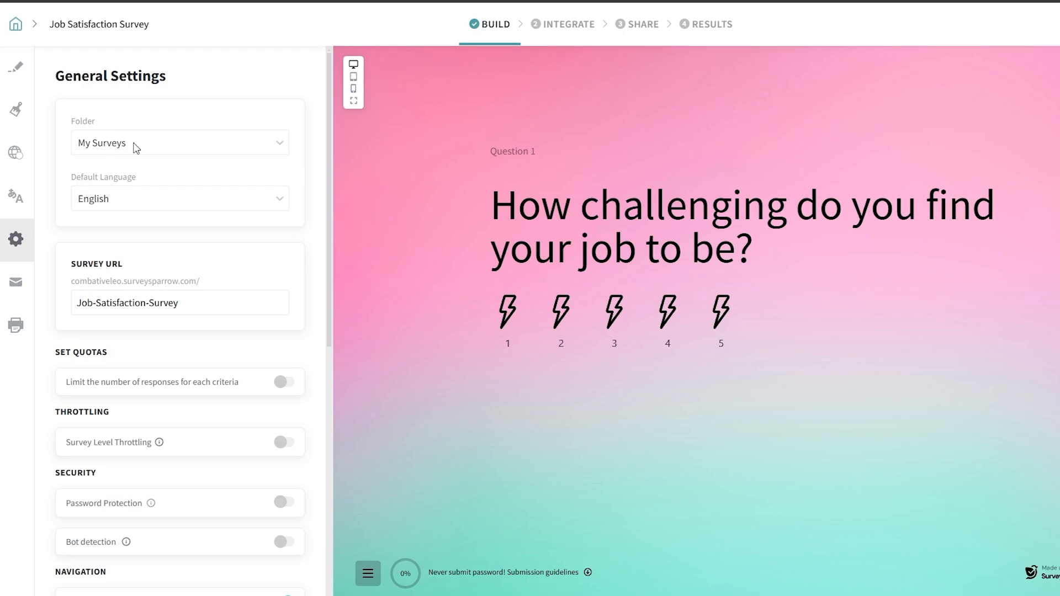
{"action": "scroll", "coordinate": [126, 304], "scroll_direction": "down", "scroll_amount": 1}
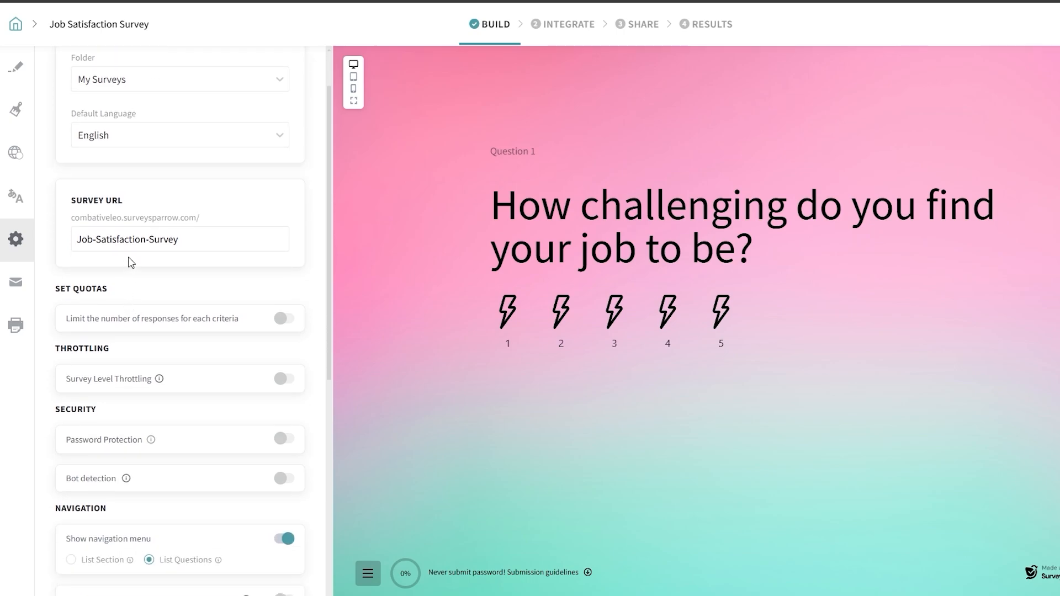
{"action": "scroll", "coordinate": [131, 262], "scroll_direction": "down", "scroll_amount": 1}
{"action": "scroll", "coordinate": [110, 254], "scroll_direction": "down", "scroll_amount": 1}
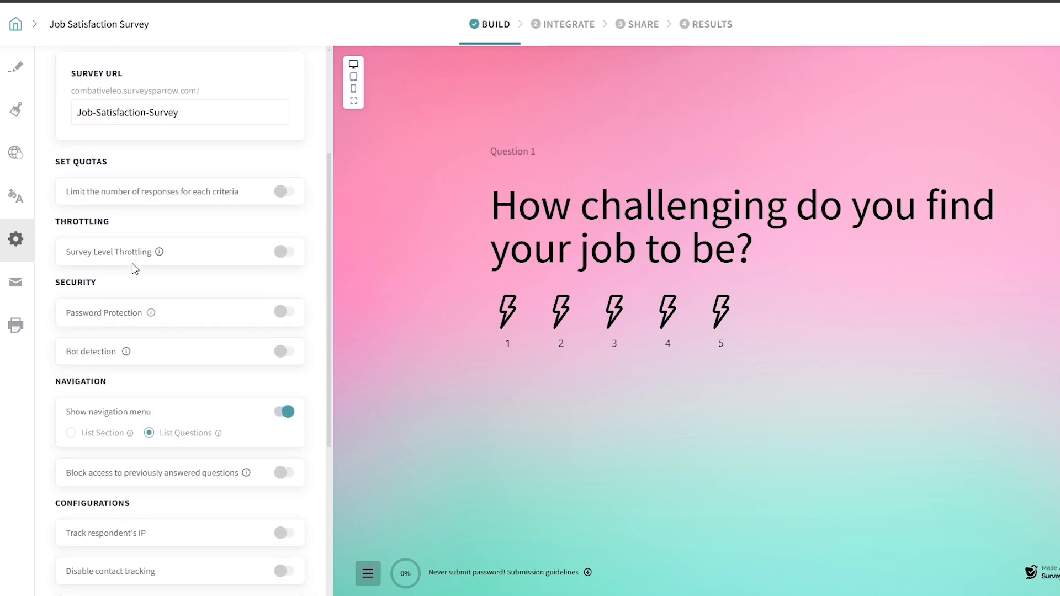
{"action": "scroll", "coordinate": [89, 249], "scroll_direction": "down", "scroll_amount": 1}
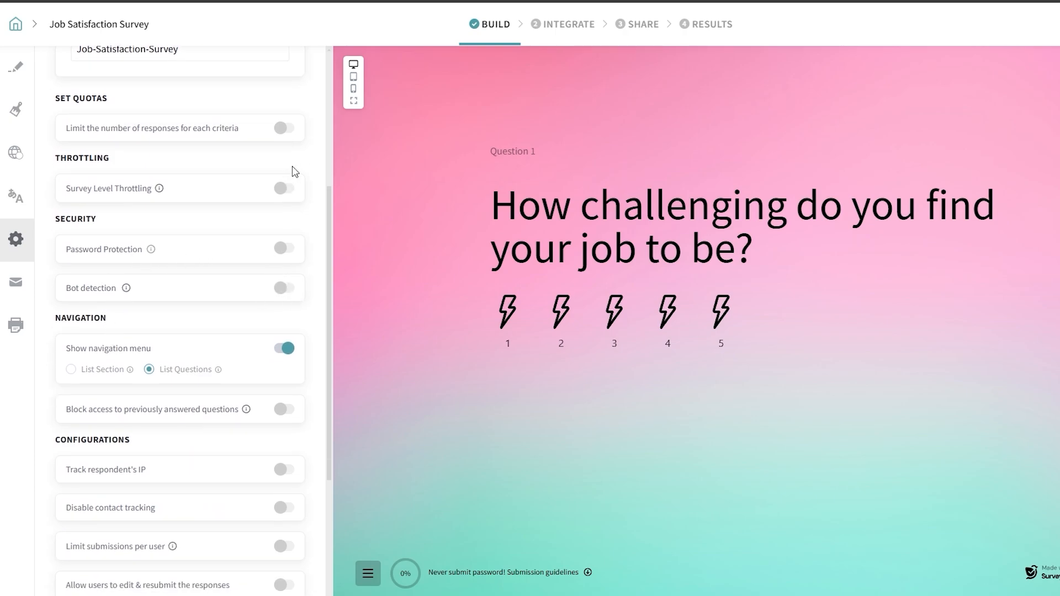
{"action": "scroll", "coordinate": [292, 420], "scroll_direction": "down", "scroll_amount": 3}
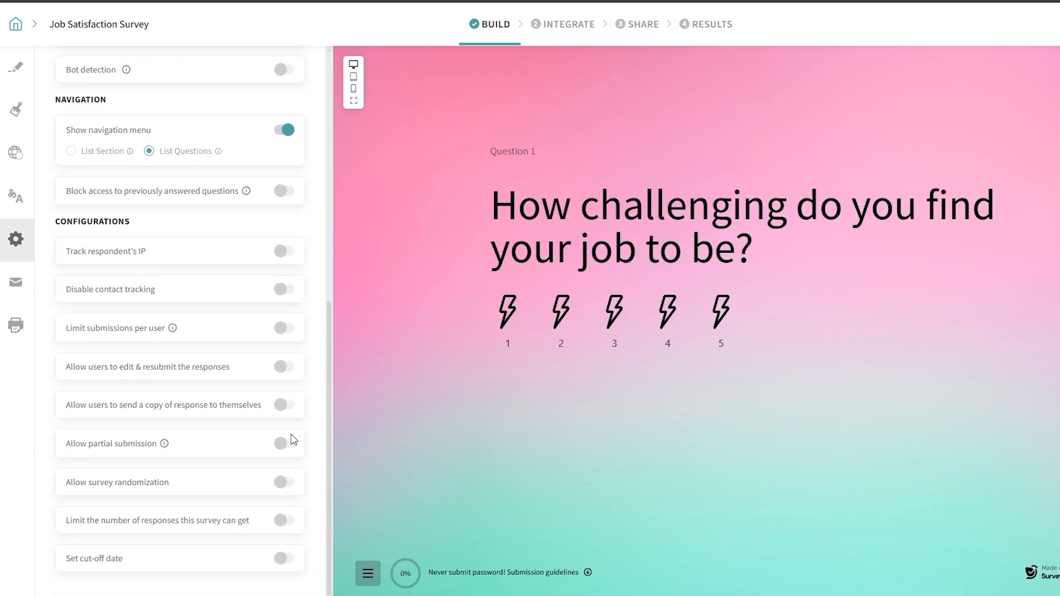
Step: Examine the thank-you and response notification emails and the Print Survey options, leaving without downloading the PDF
{"action": "left_click", "coordinate": [12, 280]}
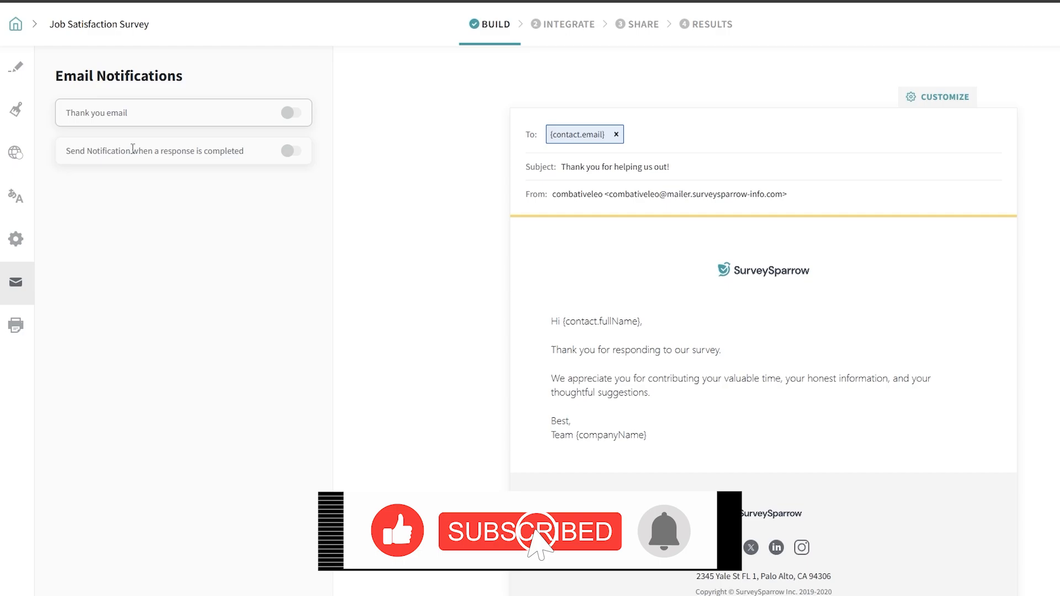
{"action": "left_click", "coordinate": [290, 161]}
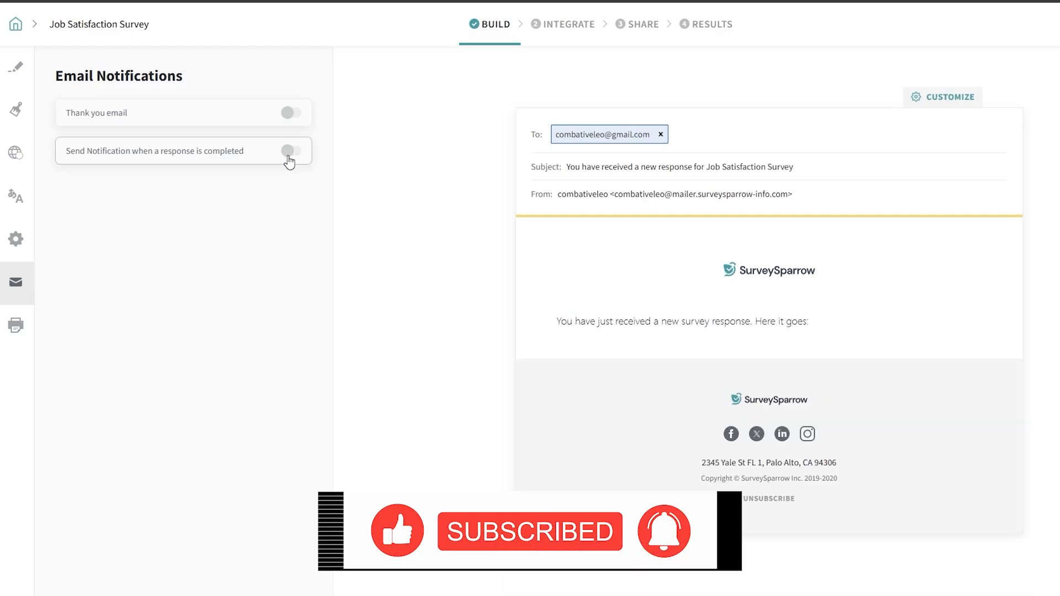
{"action": "left_click", "coordinate": [32, 328]}
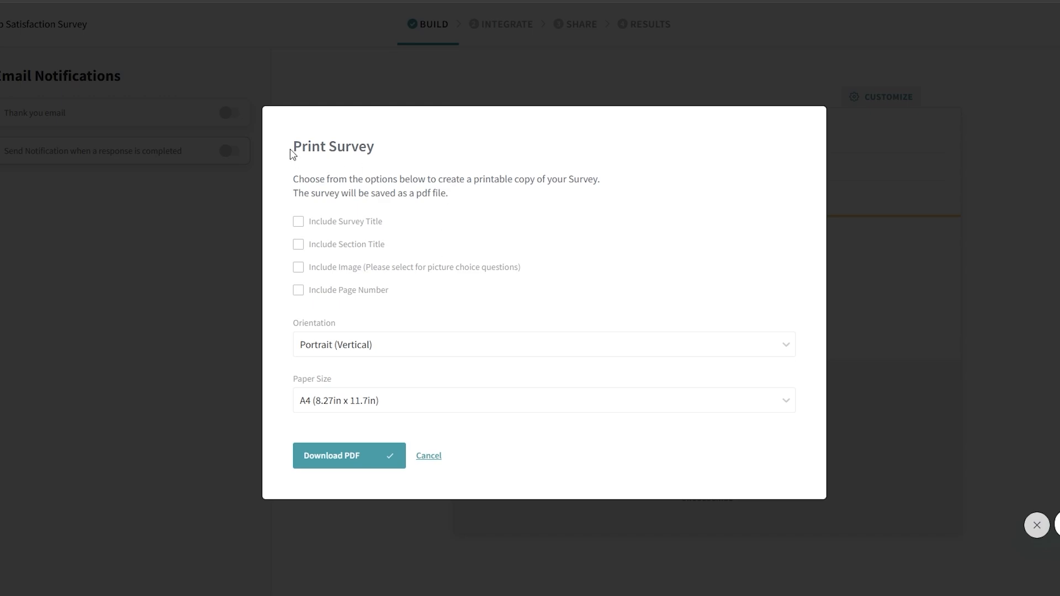
{"action": "left_click_drag", "start_coordinate": [296, 176], "coordinate": [610, 183]}
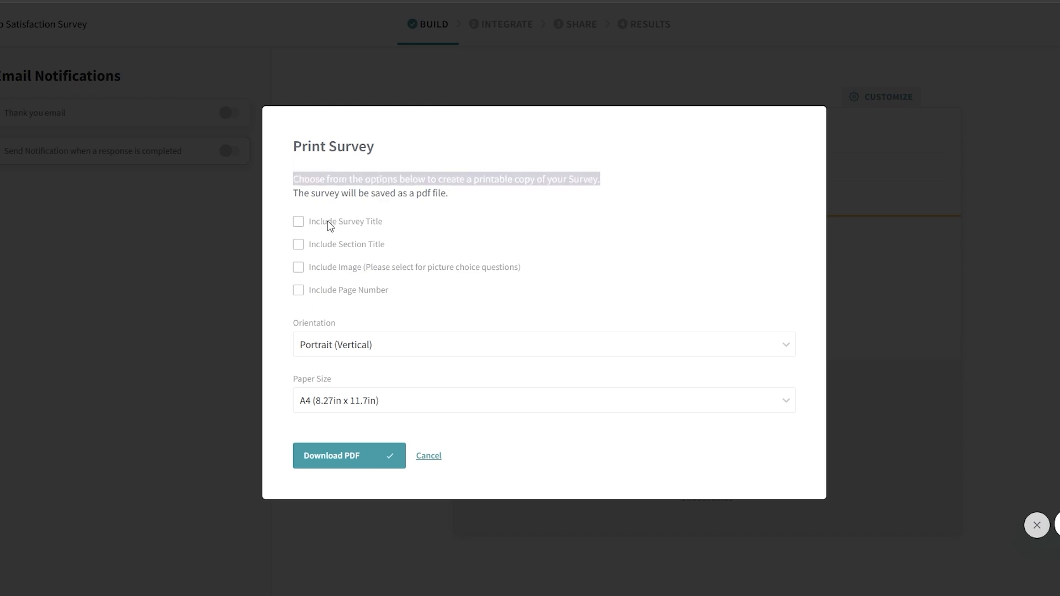
{"action": "left_click", "coordinate": [418, 456]}
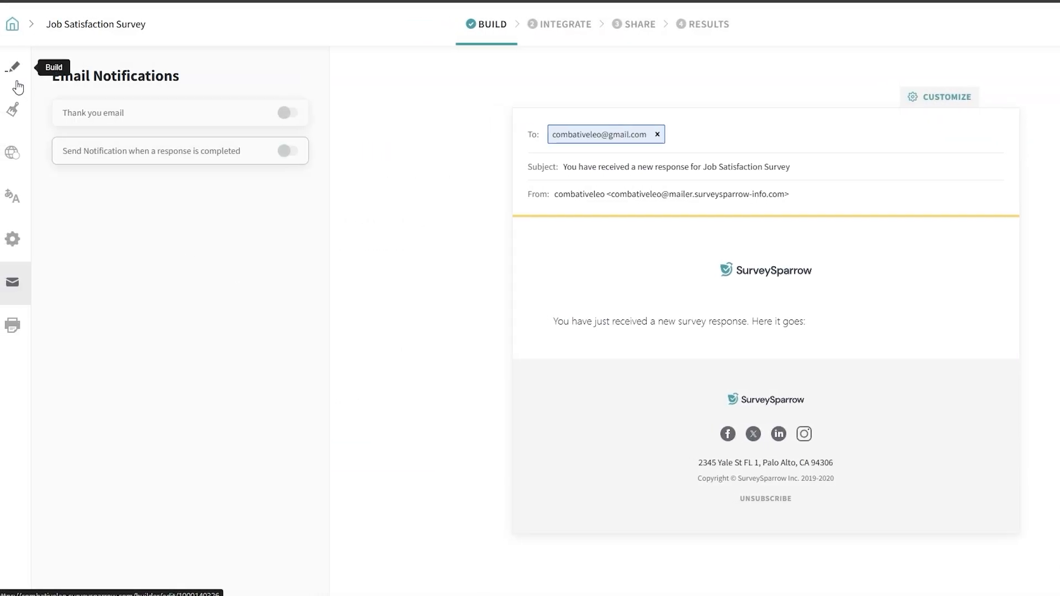
Step: Return to the survey's questions and move the one about pivoting to another department below the overall job satisfaction question
{"action": "left_click", "coordinate": [16, 81]}
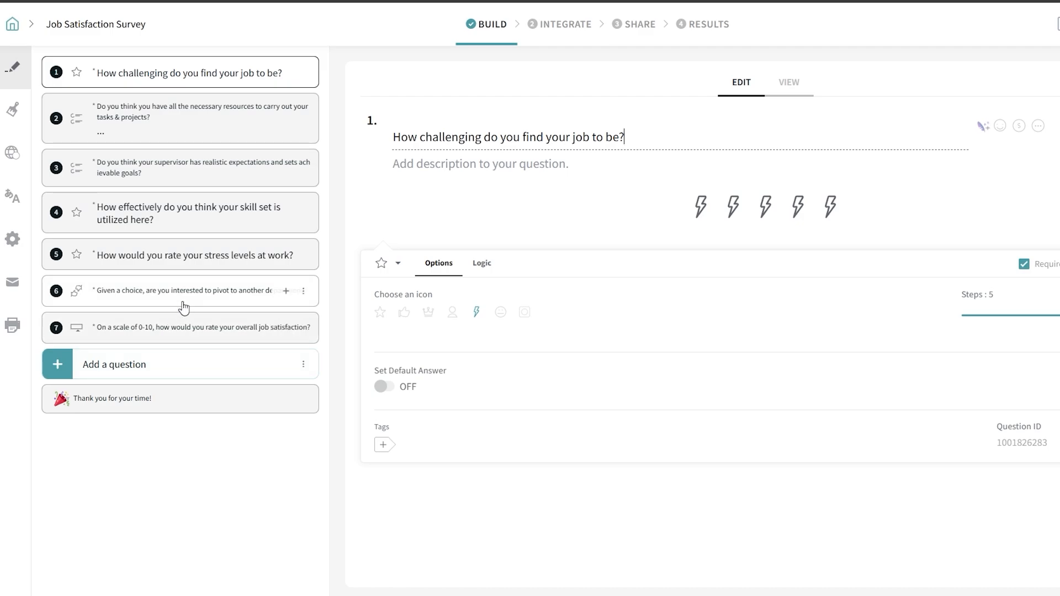
{"action": "left_click_drag", "start_coordinate": [184, 304], "coordinate": [198, 165]}
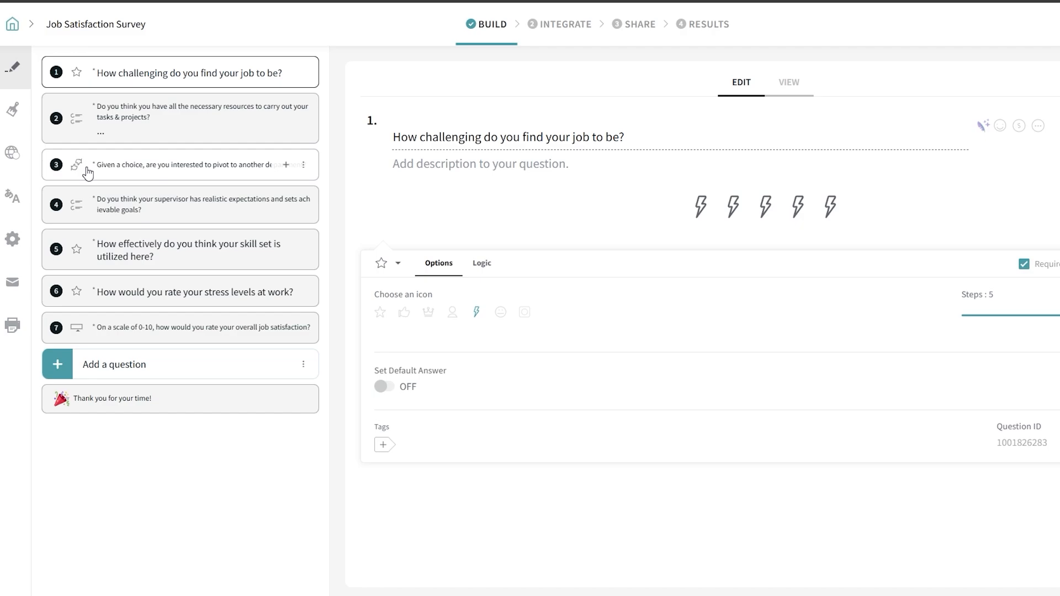
{"action": "left_click_drag", "start_coordinate": [134, 161], "coordinate": [126, 334]}
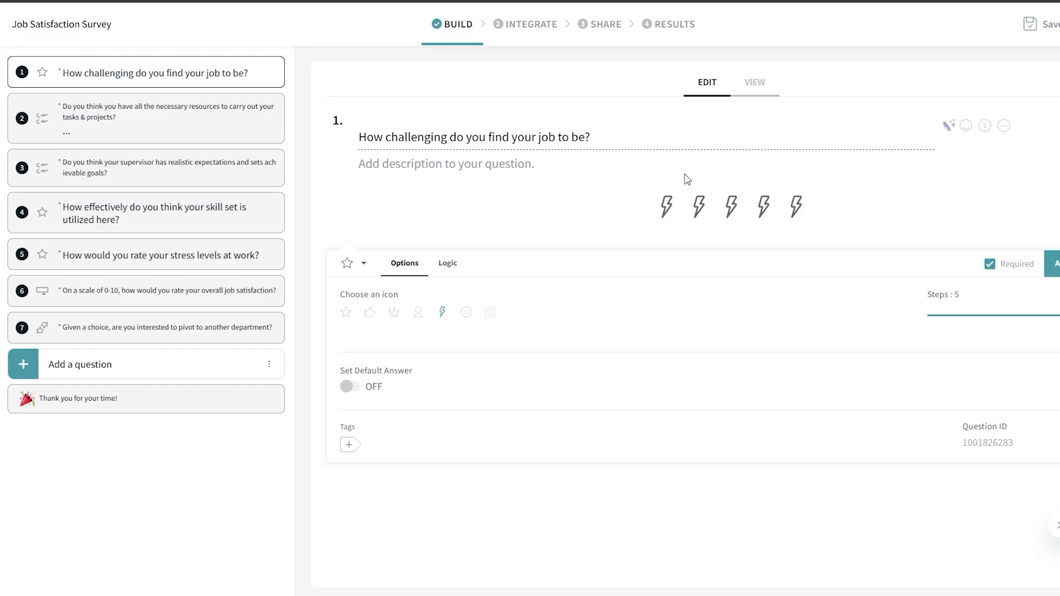
Step: Examine the display and skip logic settings of the necessary resources question and return to its options
{"action": "left_click", "coordinate": [177, 137]}
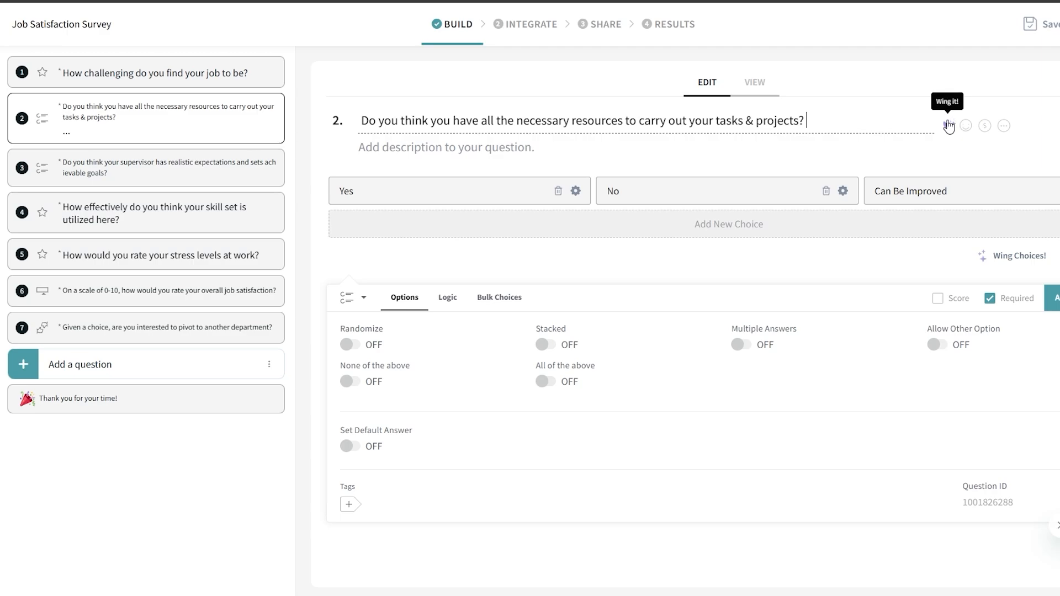
{"action": "left_click", "coordinate": [447, 304]}
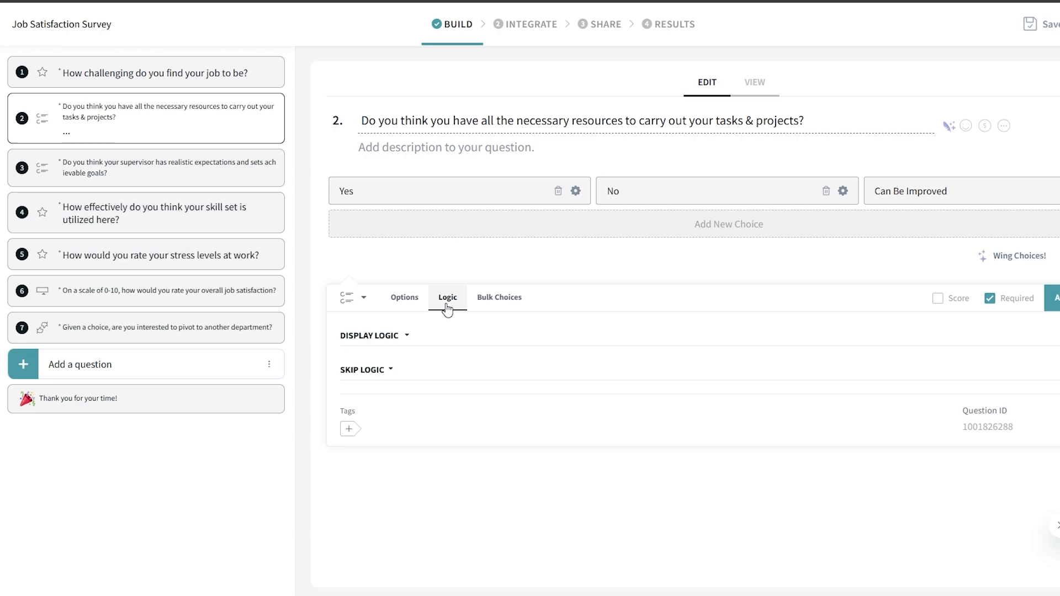
{"action": "left_click", "coordinate": [405, 304]}
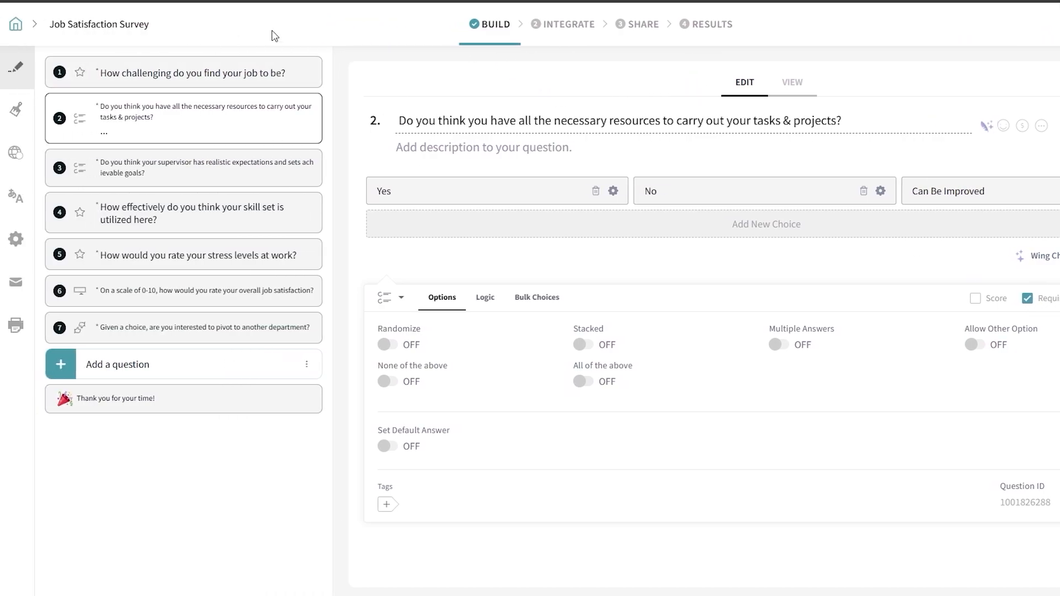
Step: Enable the Slack integration for the survey and allow SurveySparrow to access the New Workspace Slack workspace
{"action": "left_click", "coordinate": [566, 26]}
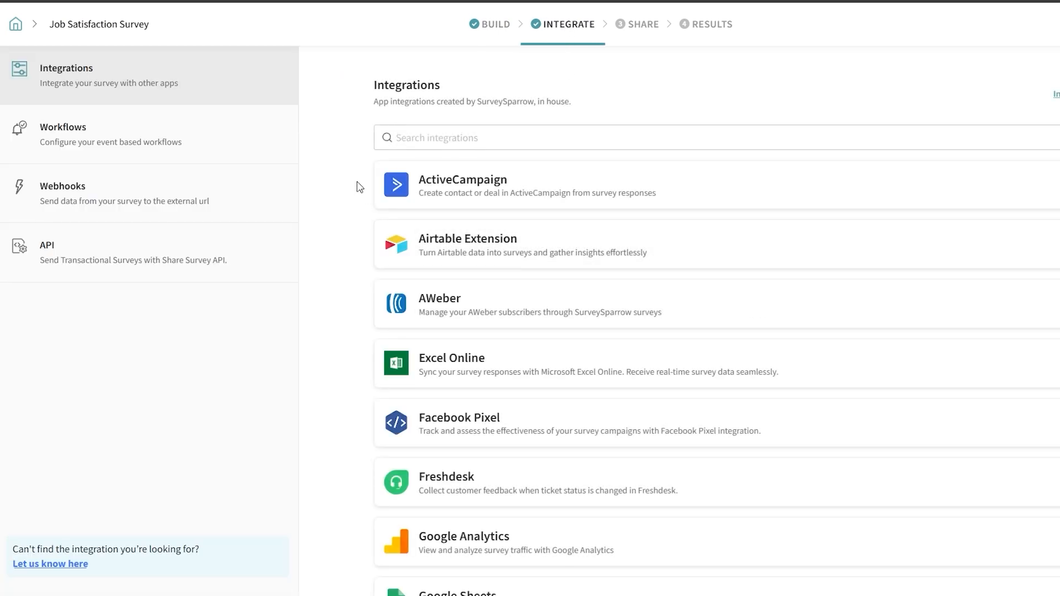
{"action": "scroll", "coordinate": [362, 193], "scroll_direction": "down", "scroll_amount": 6}
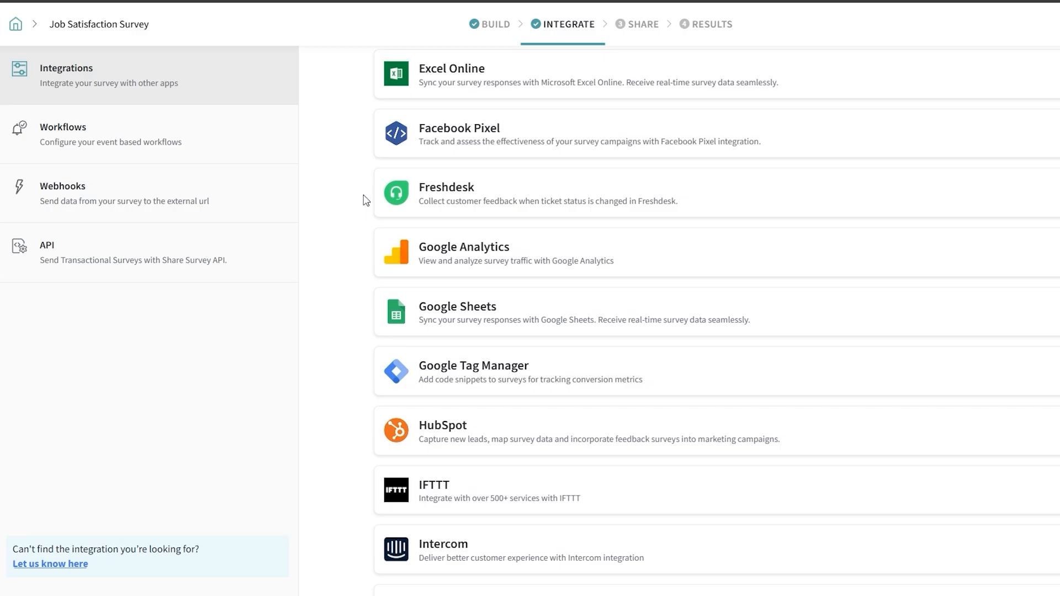
{"action": "scroll", "coordinate": [363, 200], "scroll_direction": "down", "scroll_amount": 10}
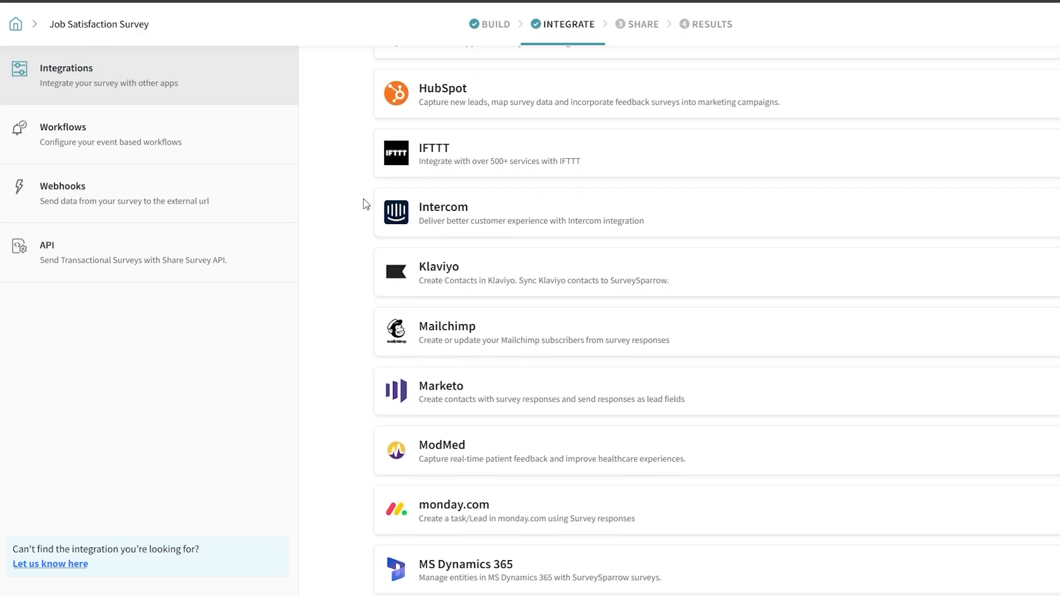
{"action": "scroll", "coordinate": [363, 204], "scroll_direction": "down", "scroll_amount": 8}
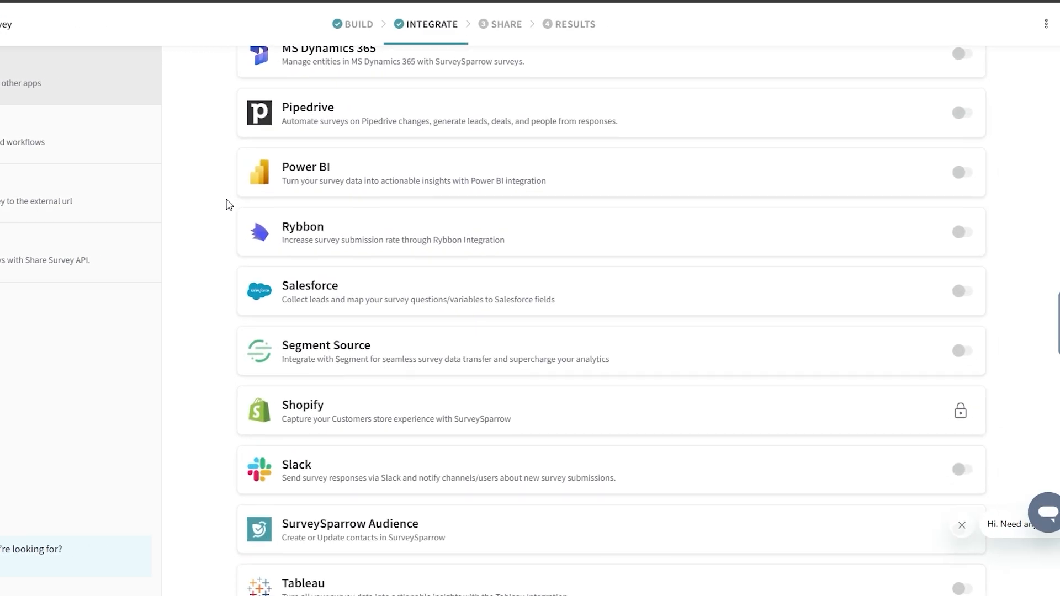
{"action": "scroll", "coordinate": [230, 205], "scroll_direction": "down", "scroll_amount": 2}
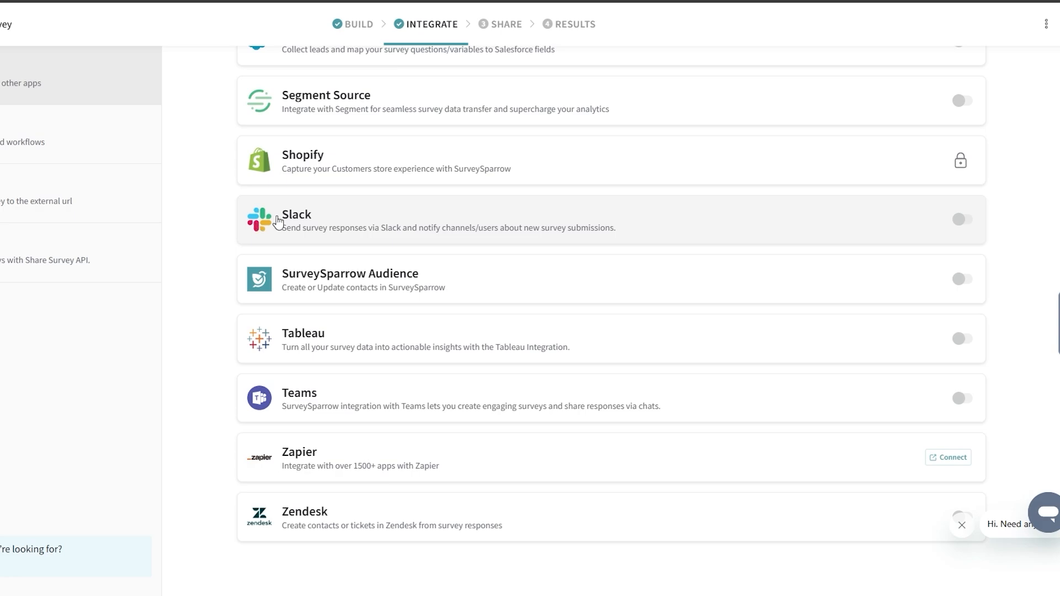
{"action": "left_click", "coordinate": [961, 220]}
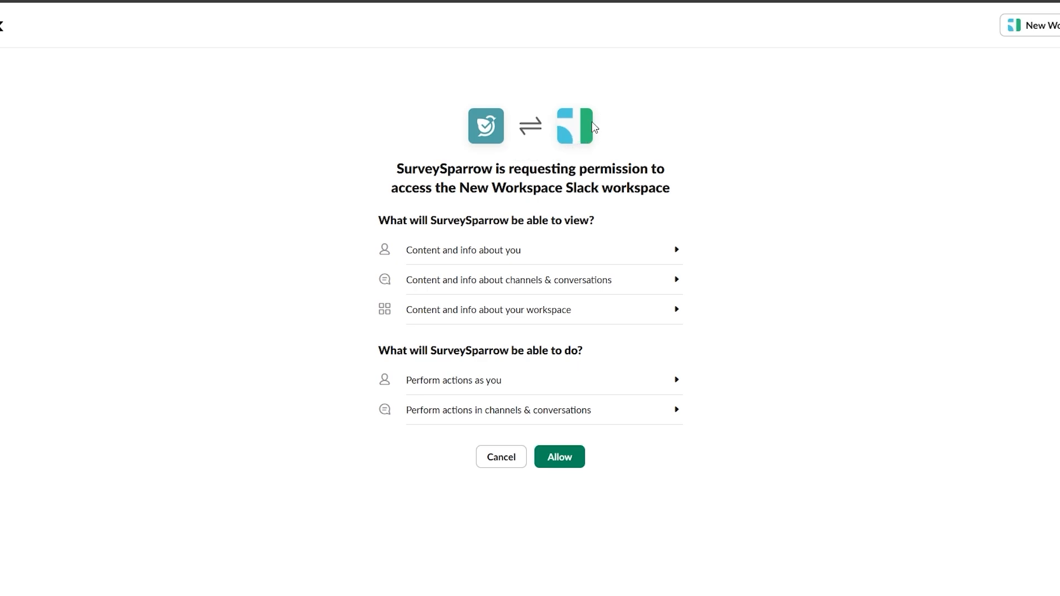
{"action": "left_click", "coordinate": [577, 468]}
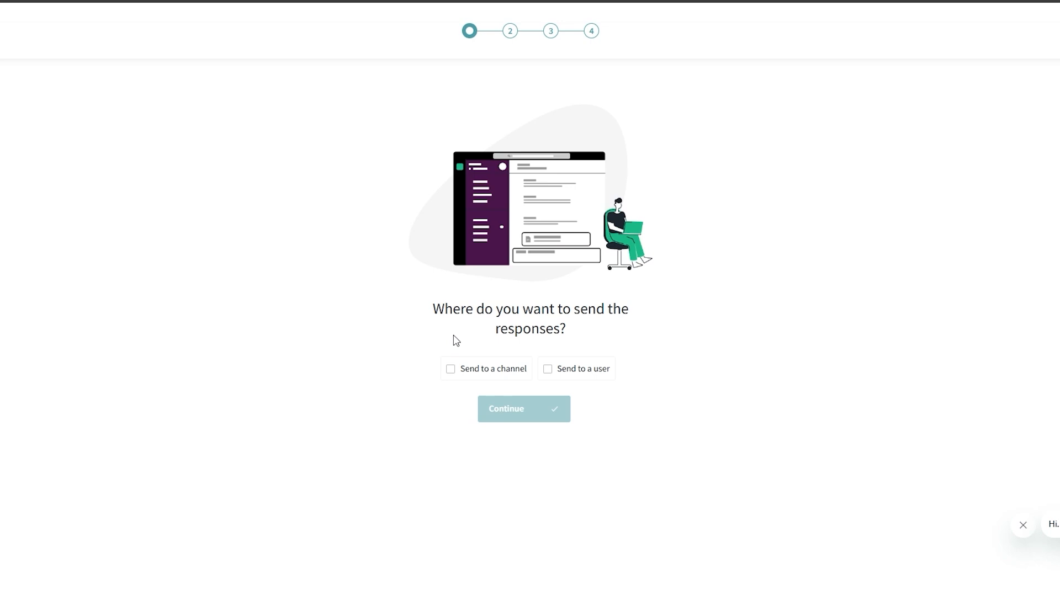
Step: Set the responses to be sent to a channel and a user, choosing the #all-new-workspace channel as destination
{"action": "left_click", "coordinate": [473, 377]}
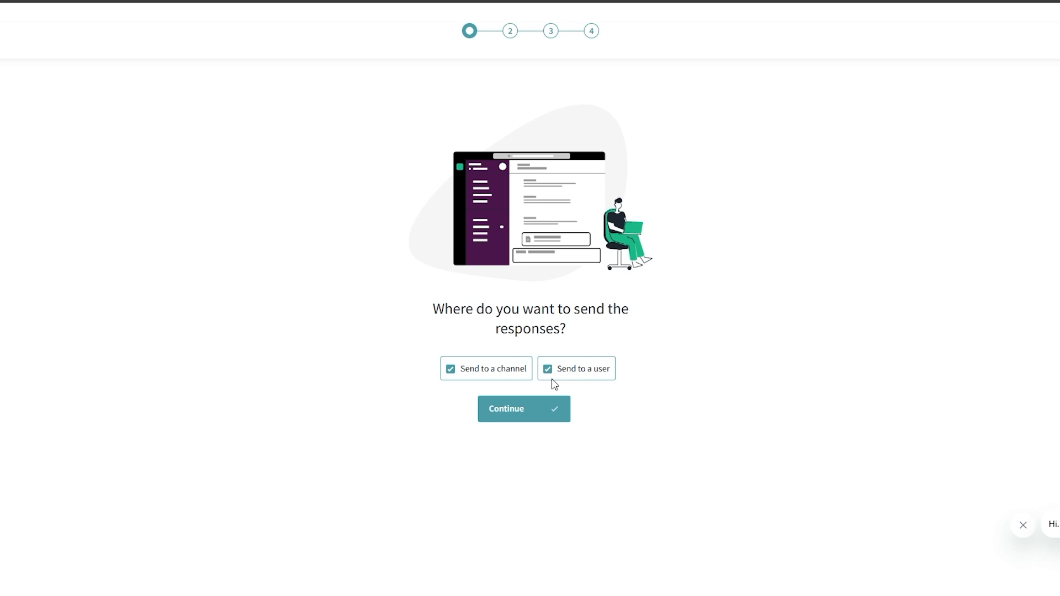
{"action": "left_click", "coordinate": [553, 420]}
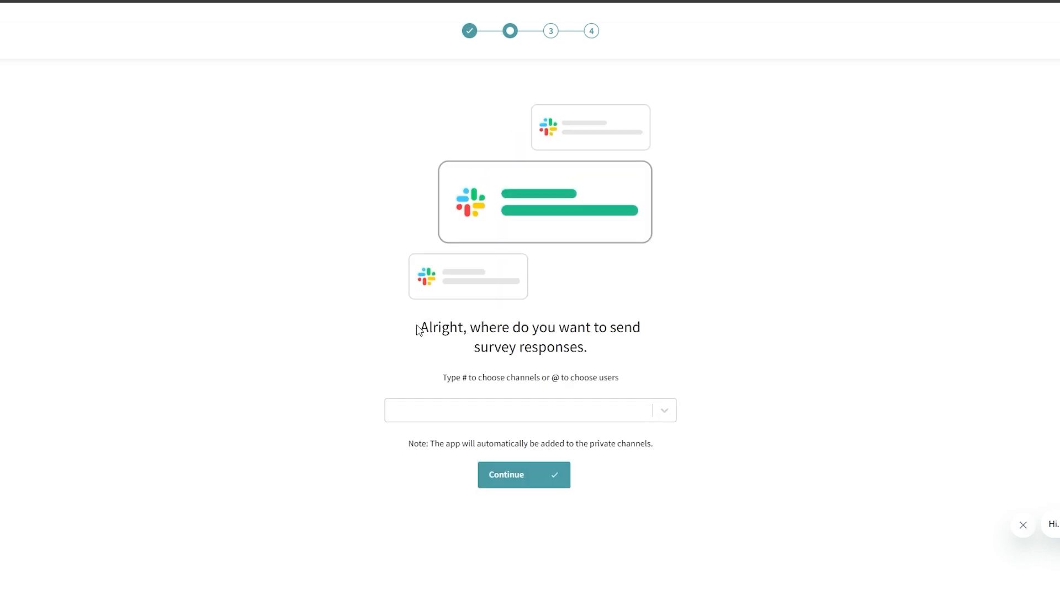
{"action": "left_click", "coordinate": [604, 418]}
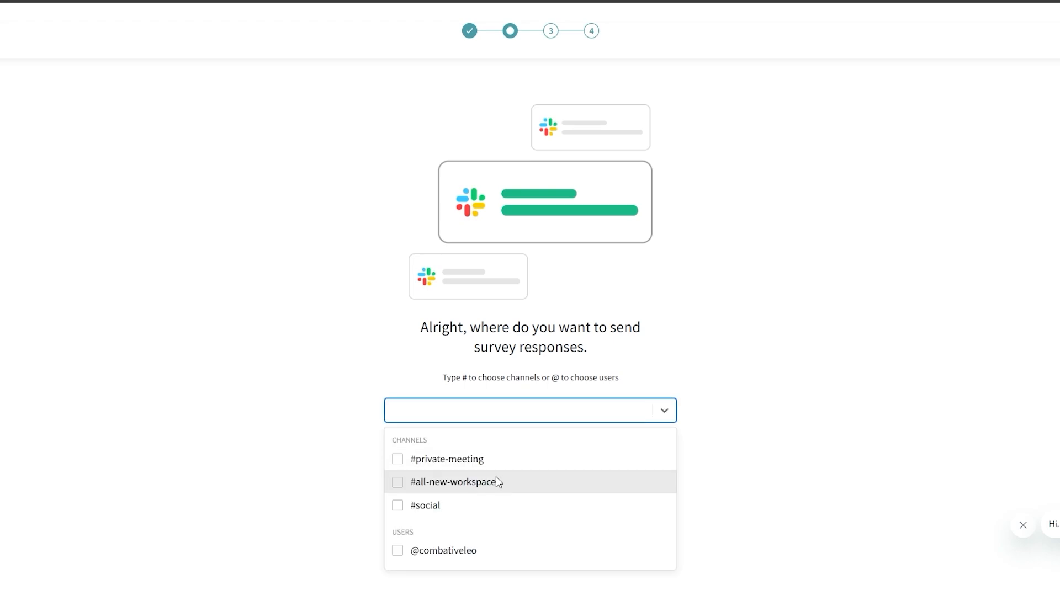
{"action": "left_click", "coordinate": [430, 487]}
{"action": "left_click", "coordinate": [387, 408]}
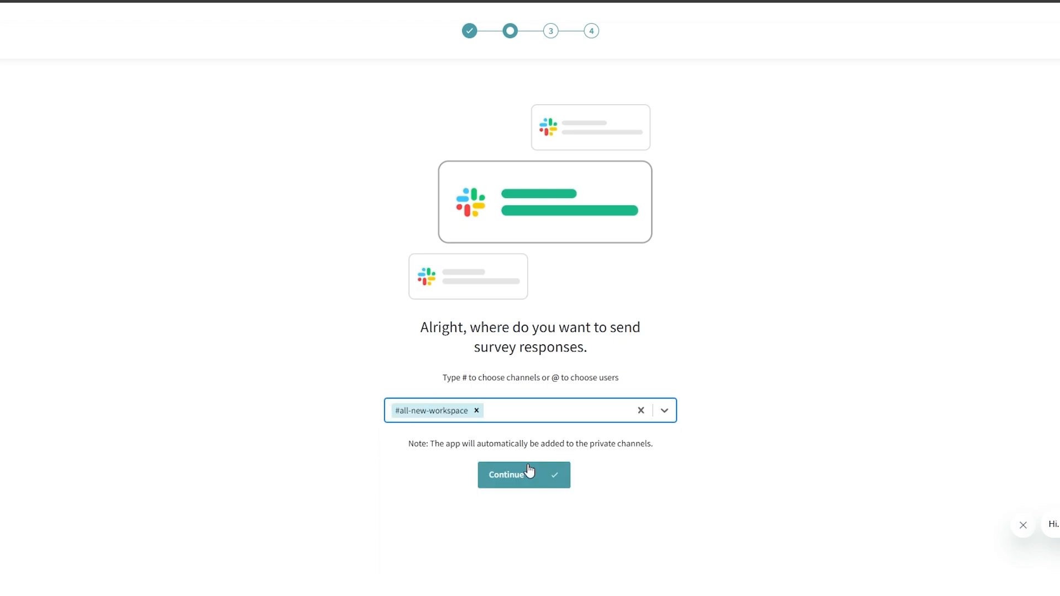
{"action": "left_click", "coordinate": [530, 473]}
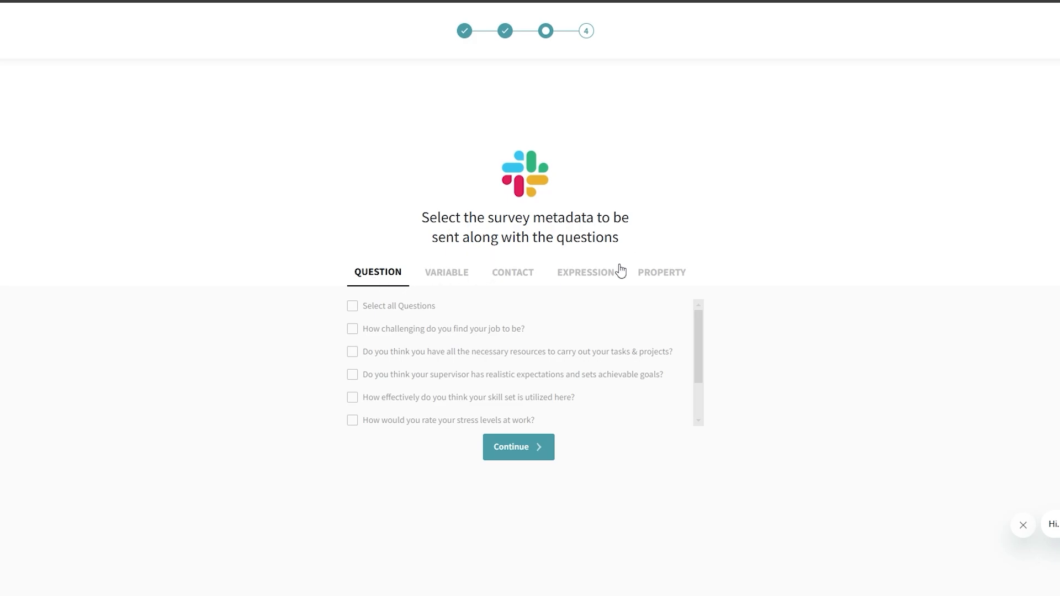
Step: Include all survey questions in the metadata sent to Slack and continue past the variables
{"action": "left_click", "coordinate": [353, 307]}
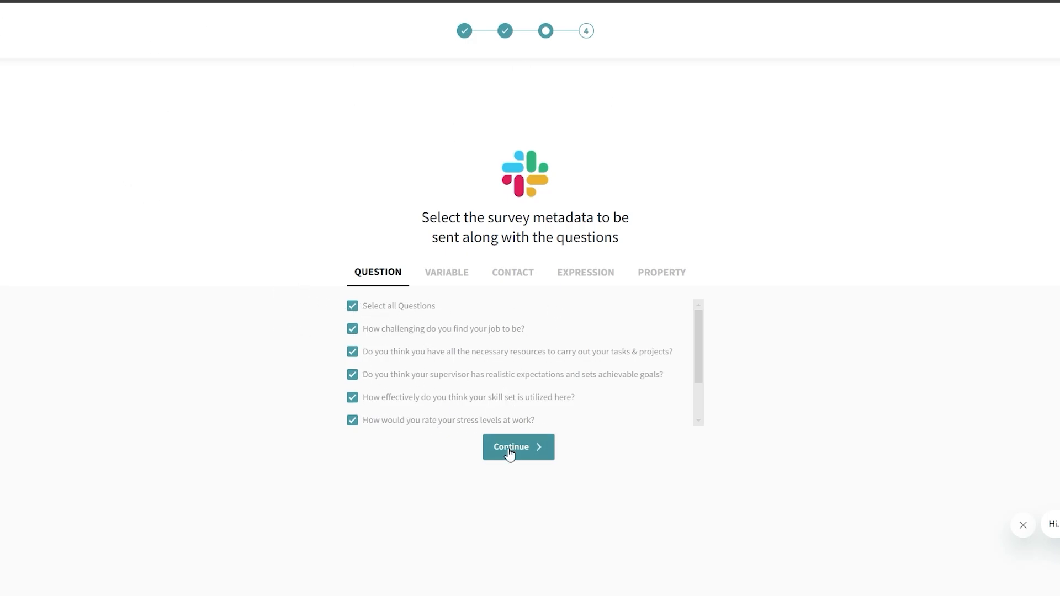
{"action": "left_click", "coordinate": [532, 461]}
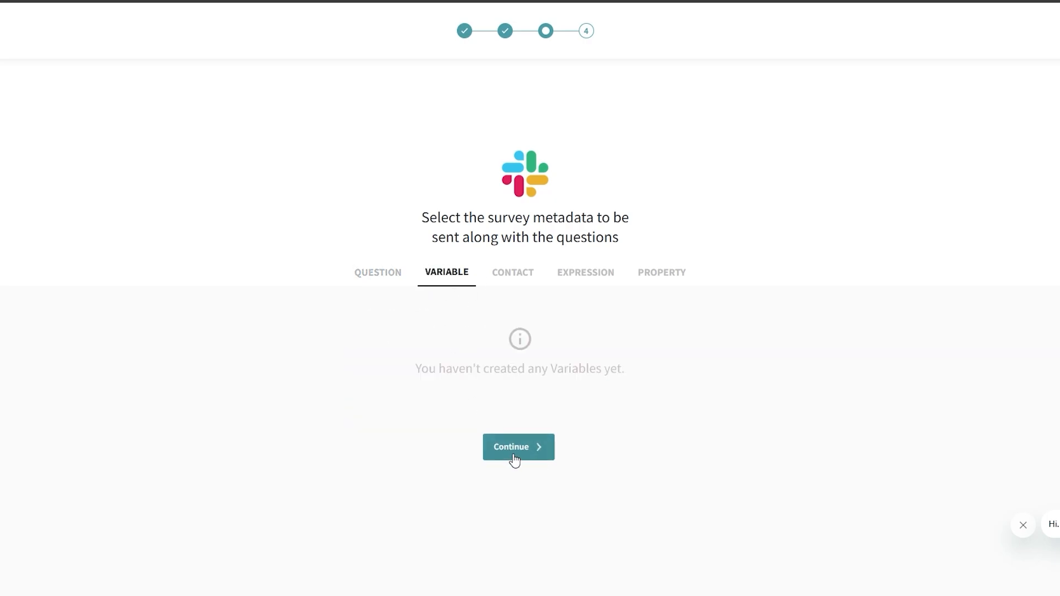
{"action": "left_click", "coordinate": [515, 460]}
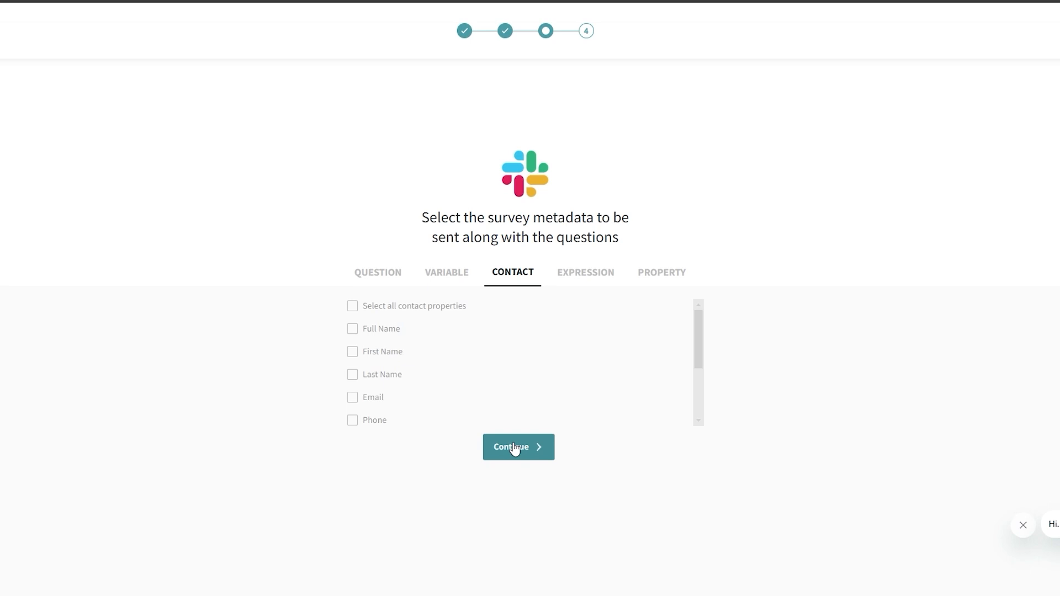
Step: Include only the Full Name, Email and Phone contact properties in the metadata sent to Slack
{"action": "left_click", "coordinate": [352, 307]}
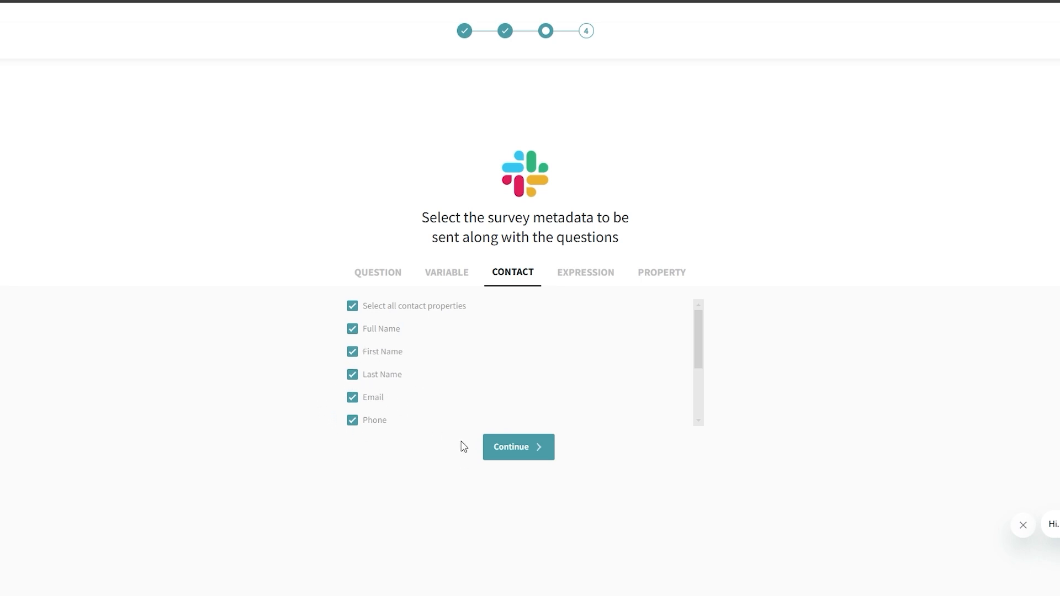
{"action": "left_click", "coordinate": [354, 334]}
{"action": "left_click", "coordinate": [353, 331]}
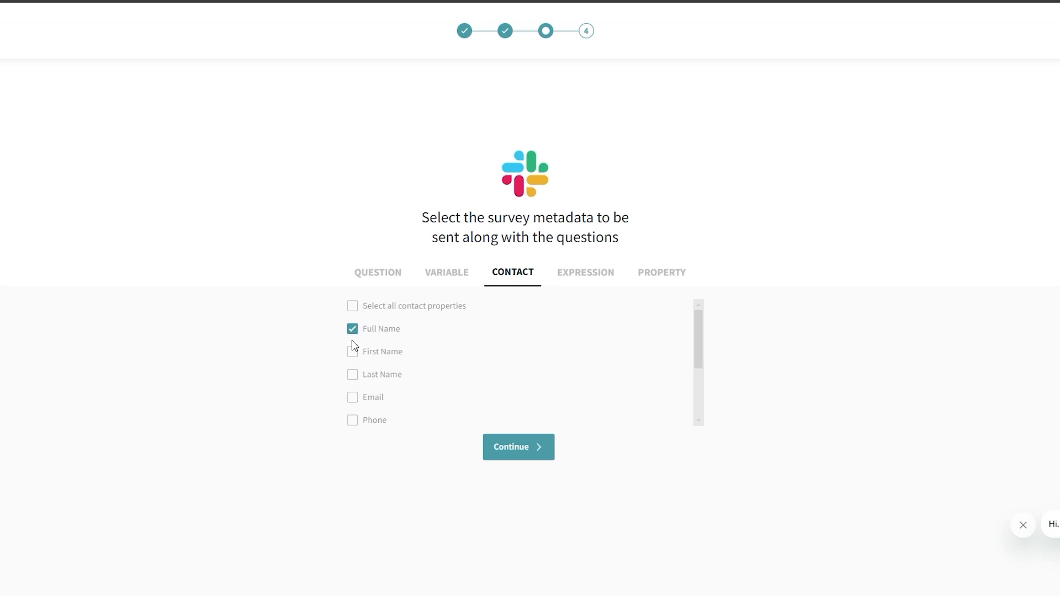
{"action": "left_click", "coordinate": [354, 398]}
{"action": "left_click", "coordinate": [354, 421]}
{"action": "left_click", "coordinate": [515, 445]}
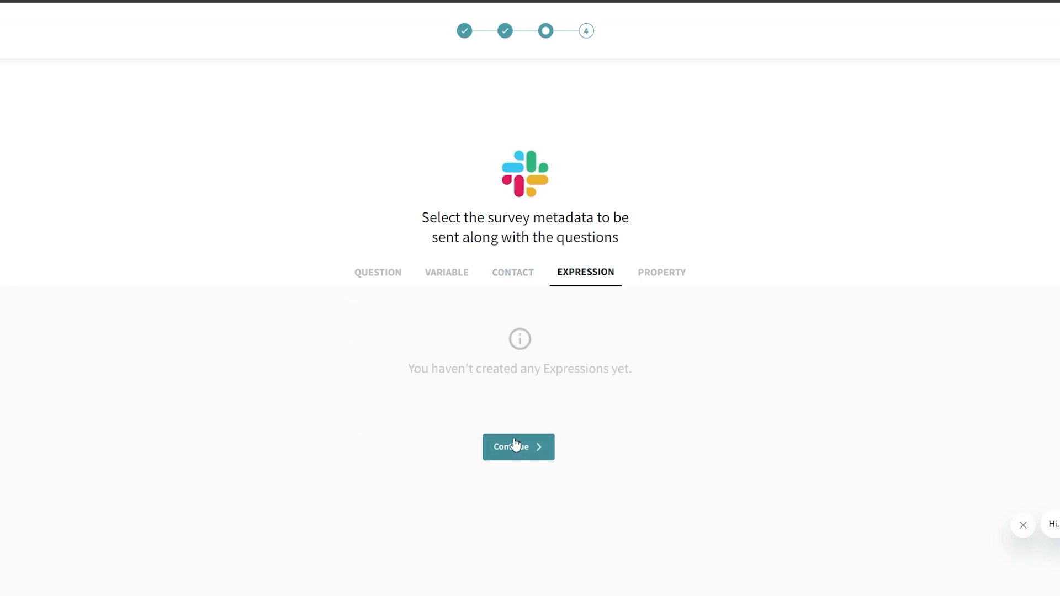
Step: Include the Started Time and Submitted Time properties in the metadata and activate the Slack integration
{"action": "left_click", "coordinate": [537, 443]}
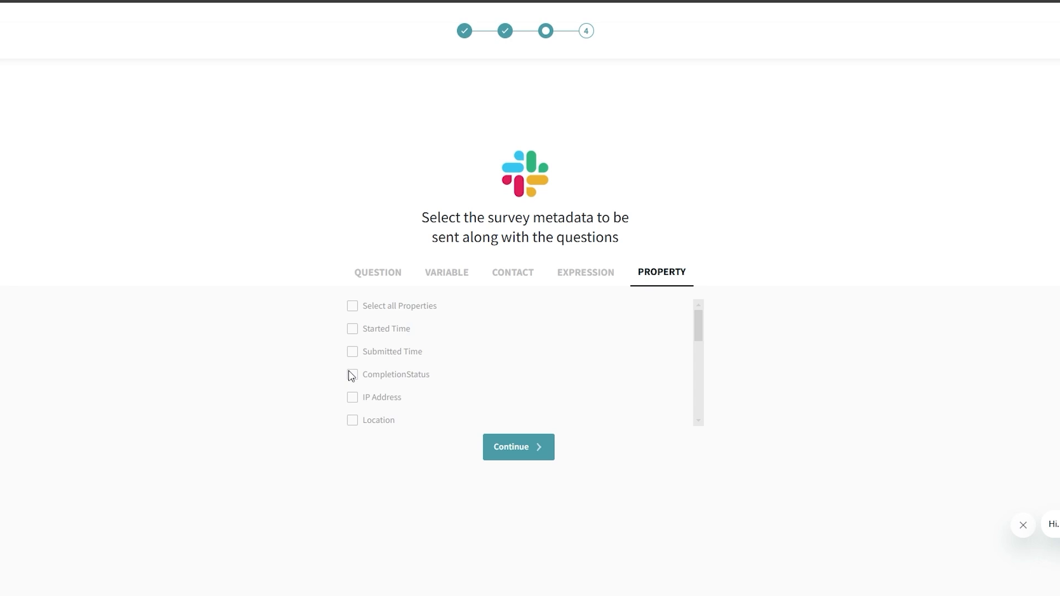
{"action": "scroll", "coordinate": [352, 417], "scroll_direction": "down", "scroll_amount": 5}
{"action": "scroll", "coordinate": [352, 416], "scroll_direction": "down", "scroll_amount": 2}
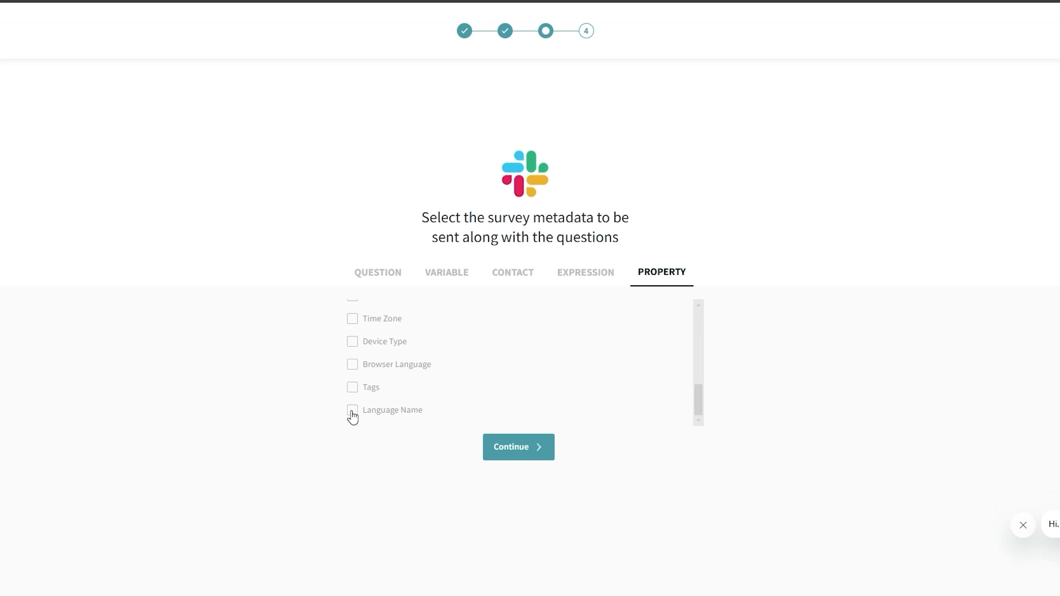
{"action": "scroll", "coordinate": [351, 416], "scroll_direction": "up", "scroll_amount": 6}
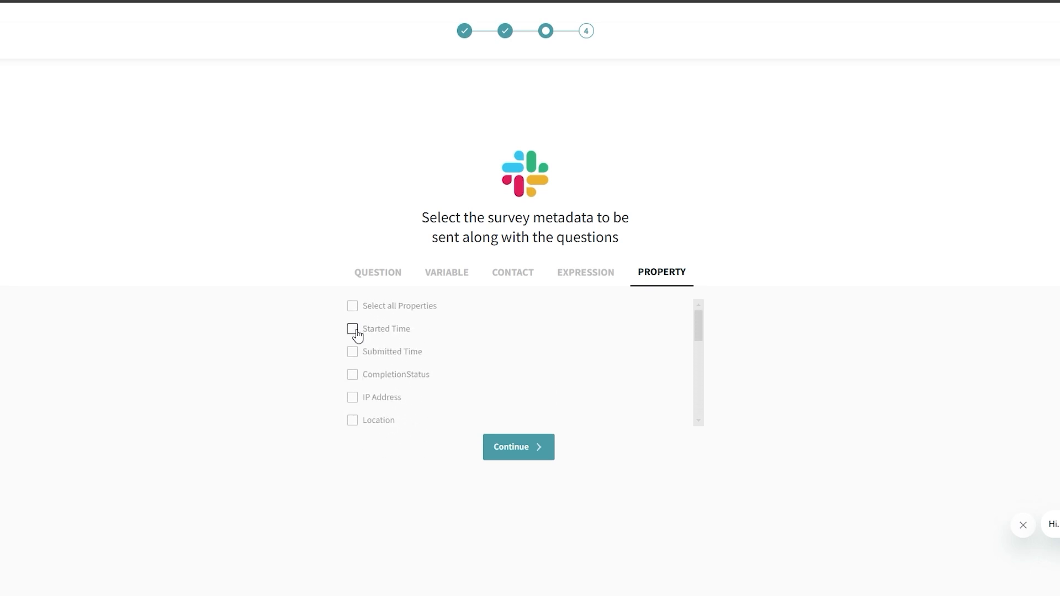
{"action": "scroll", "coordinate": [356, 376], "scroll_direction": "down", "scroll_amount": 6}
{"action": "scroll", "coordinate": [352, 378], "scroll_direction": "down", "scroll_amount": 2}
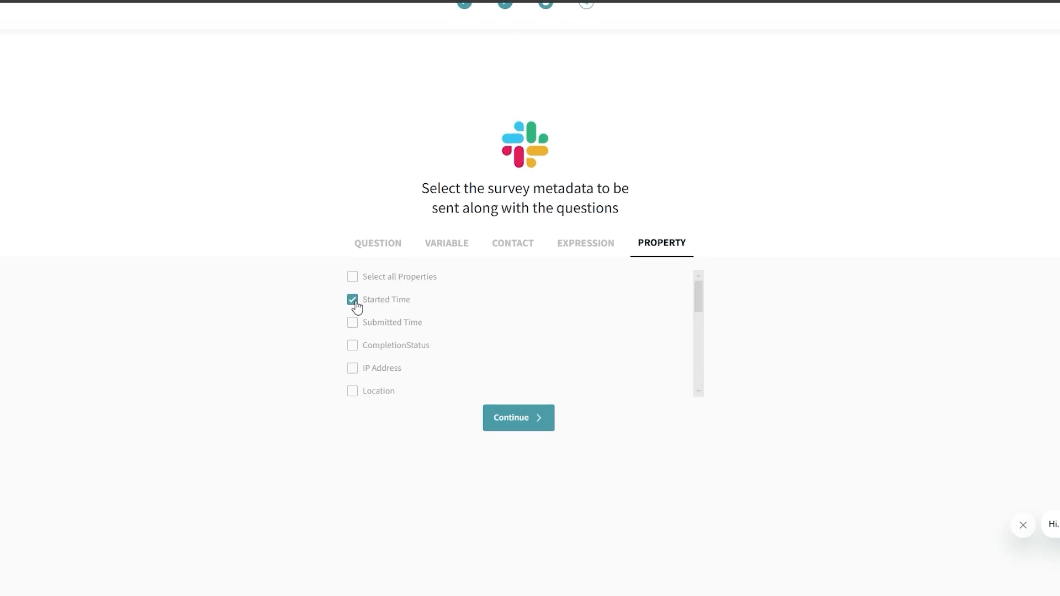
{"action": "left_click", "coordinate": [352, 323]}
{"action": "left_click", "coordinate": [541, 423]}
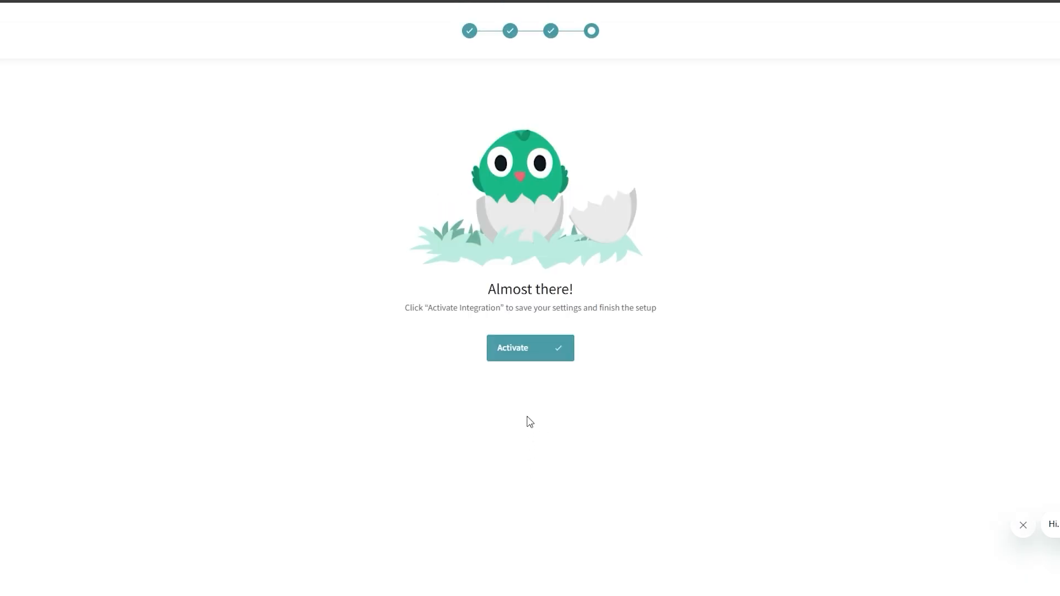
{"action": "left_click_drag", "start_coordinate": [494, 292], "coordinate": [569, 308]}
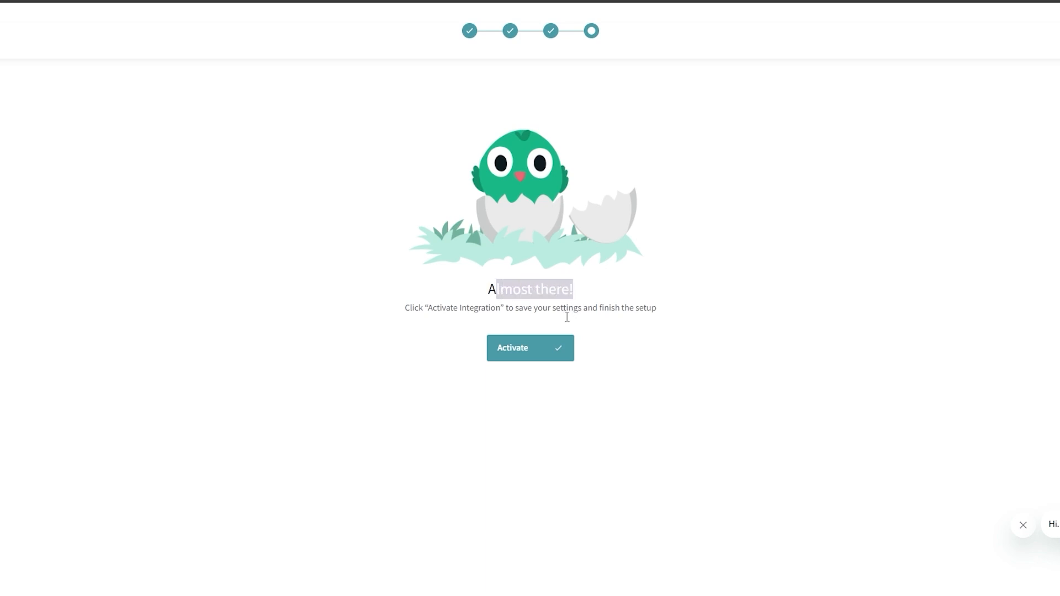
{"action": "left_click", "coordinate": [533, 351]}
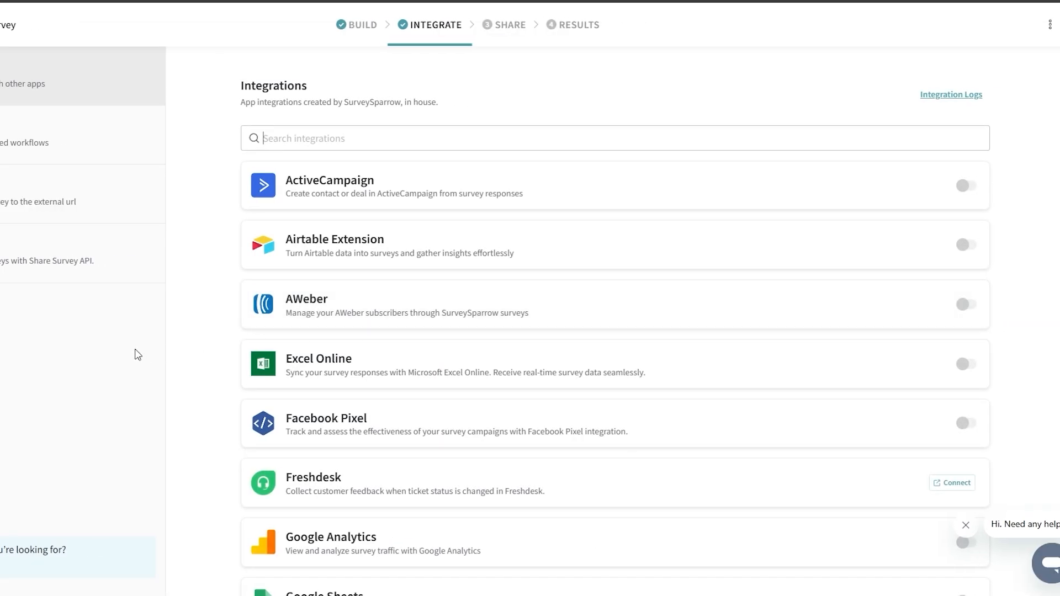
Step: Switch to Slack to check the SurveySparrow message in #all-new-workspace, and return to the survey's list of integrations
{"action": "scroll", "coordinate": [840, 338], "scroll_direction": "down", "scroll_amount": 15}
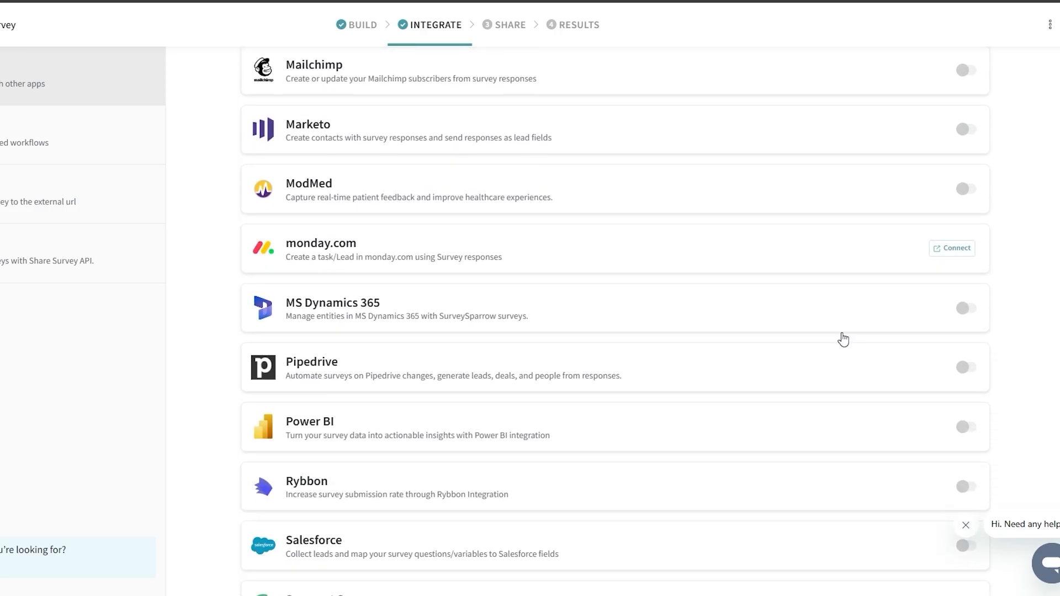
{"action": "scroll", "coordinate": [843, 340], "scroll_direction": "down", "scroll_amount": 5}
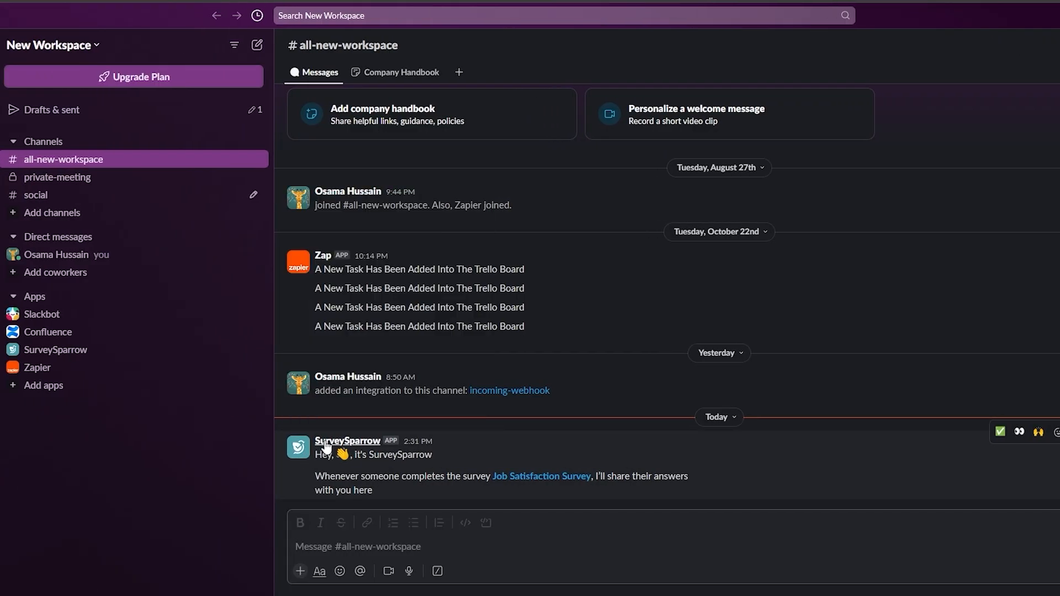
{"action": "left_click", "coordinate": [323, 448]}
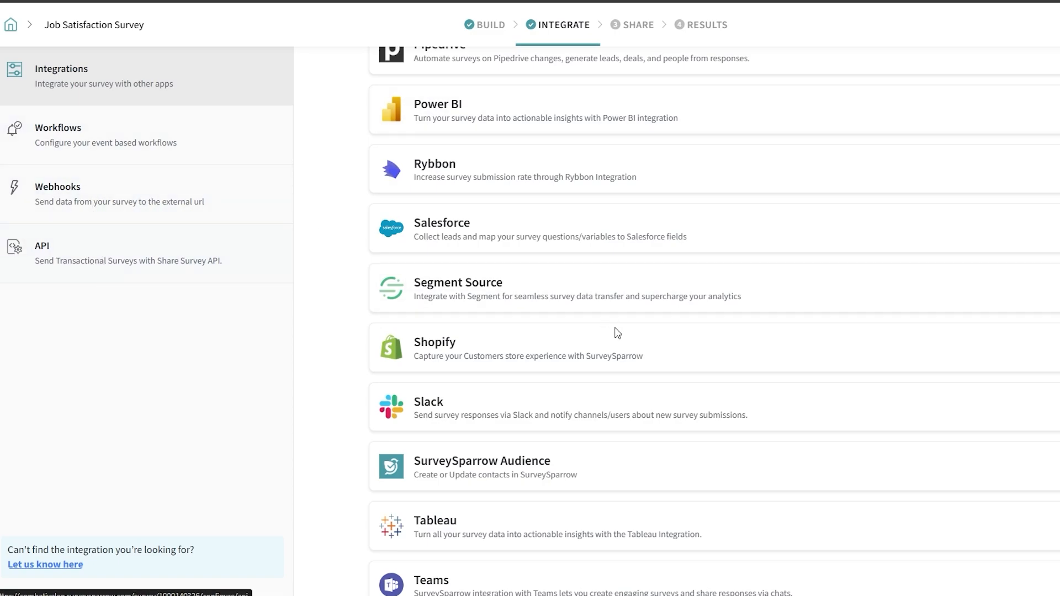
{"action": "scroll", "coordinate": [615, 332], "scroll_direction": "down", "scroll_amount": 3}
{"action": "scroll", "coordinate": [497, 350], "scroll_direction": "up", "scroll_amount": 10}
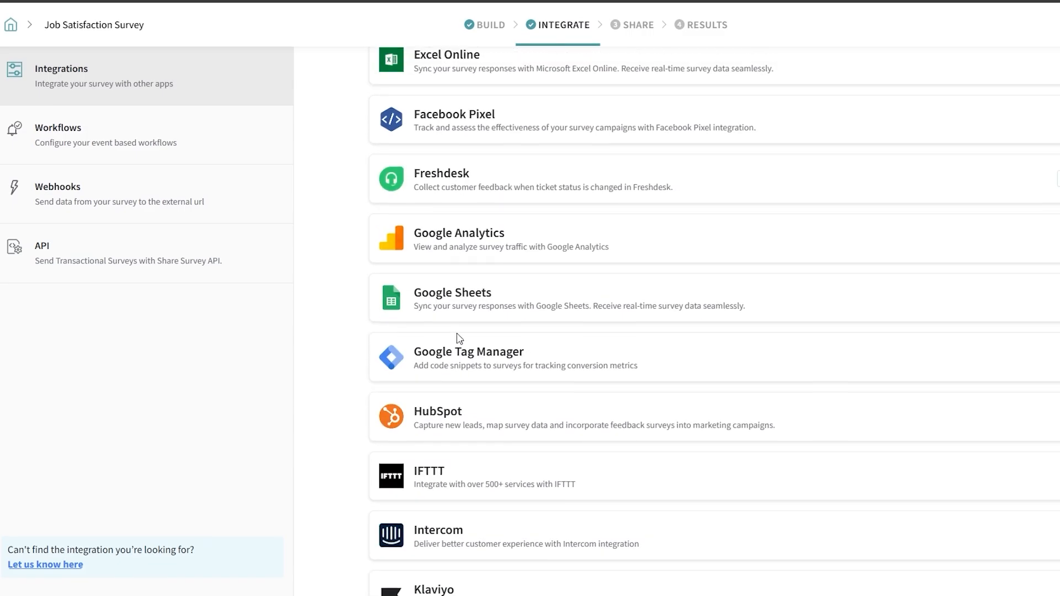
Step: Open the survey's workflows and start adding a new workflow
{"action": "left_click", "coordinate": [92, 145]}
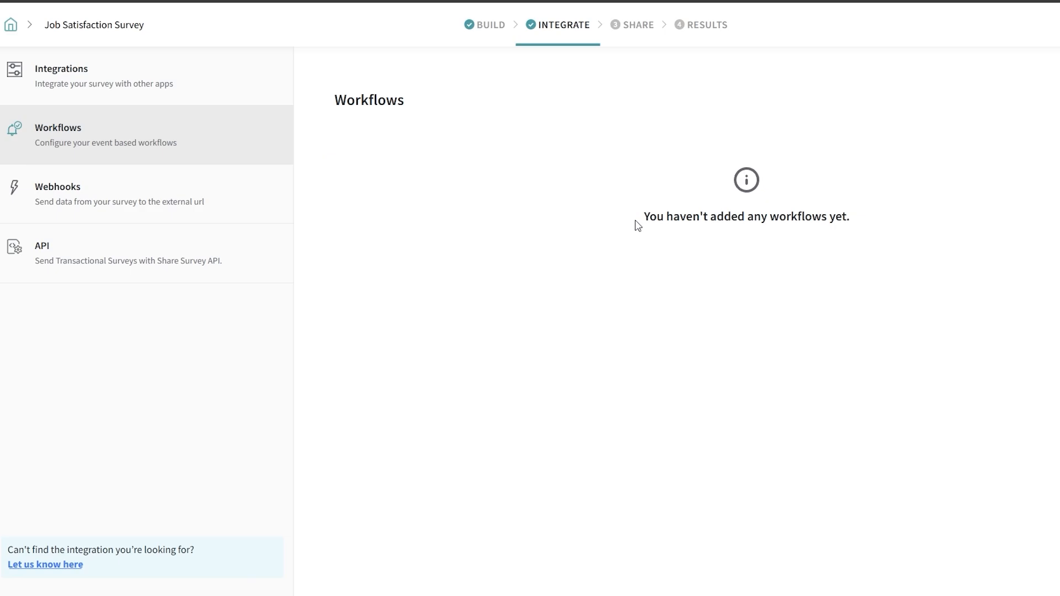
{"action": "left_click_drag", "start_coordinate": [649, 216], "coordinate": [837, 217]}
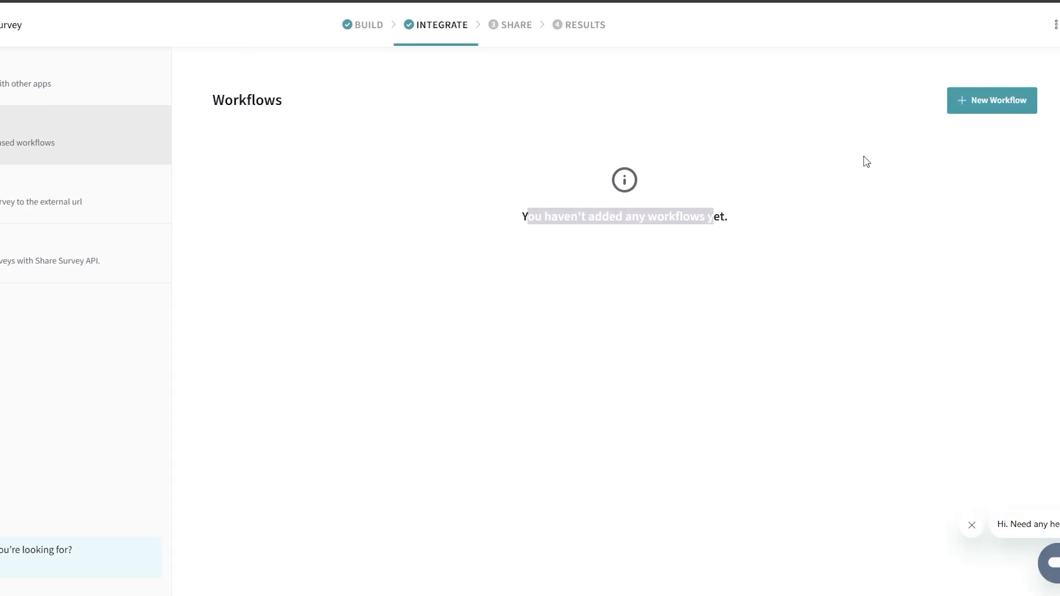
{"action": "left_click", "coordinate": [999, 110]}
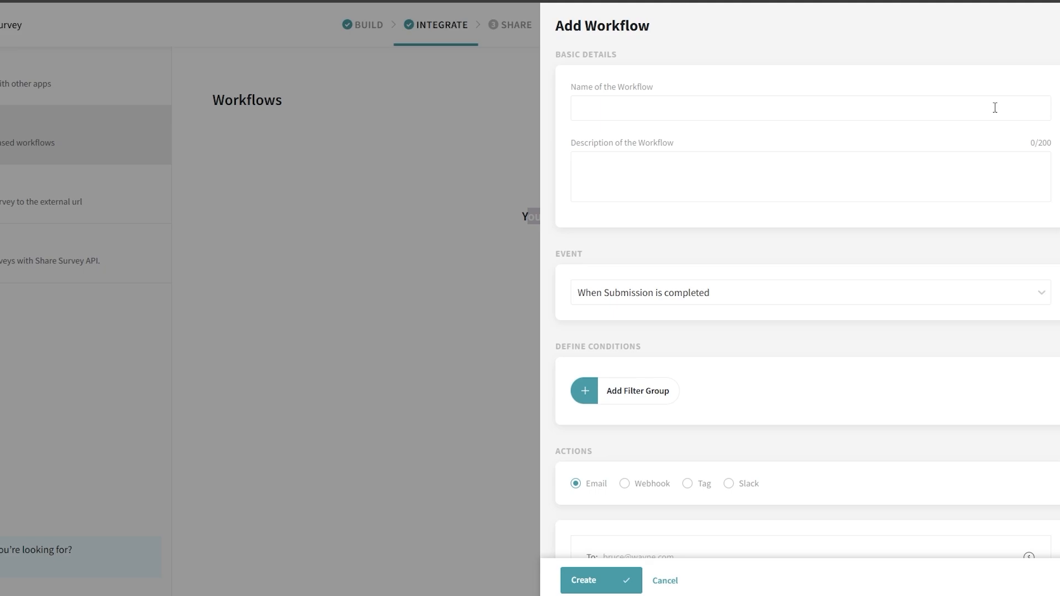
{"action": "left_click_drag", "start_coordinate": [572, 90], "coordinate": [649, 94]}
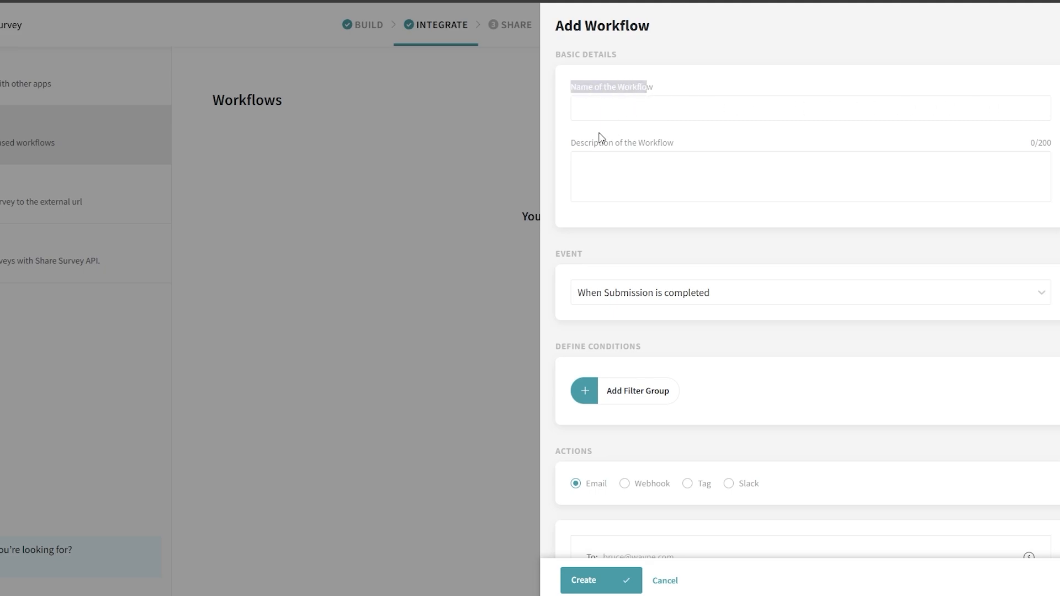
{"action": "left_click_drag", "start_coordinate": [584, 143], "coordinate": [681, 144]}
Step: Set the new workflow's event to When Submission is completed
{"action": "scroll", "coordinate": [681, 144], "scroll_direction": "down", "scroll_amount": 1}
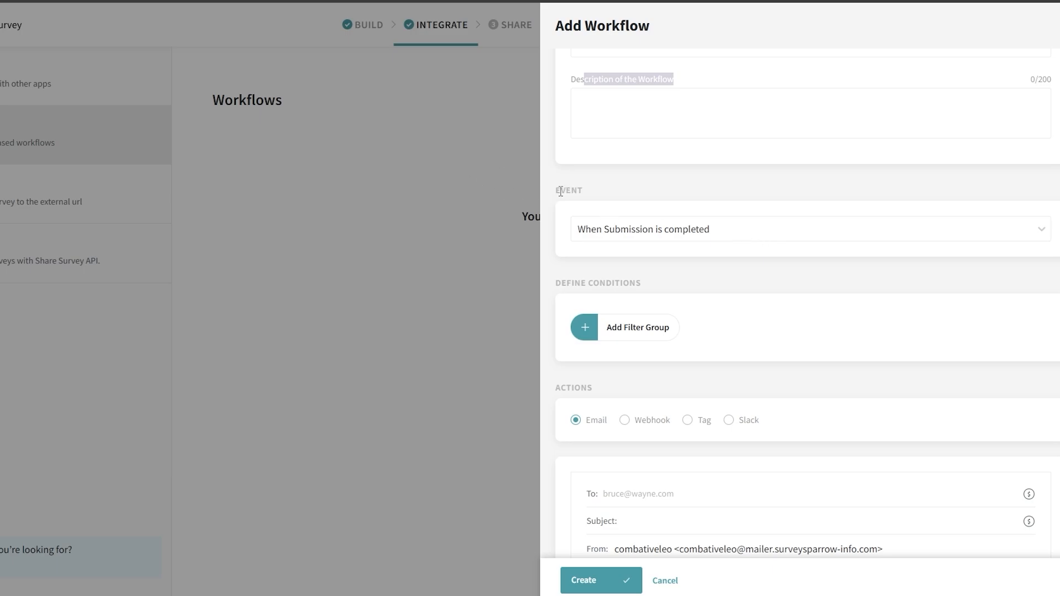
{"action": "left_click_drag", "start_coordinate": [556, 191], "coordinate": [590, 197]}
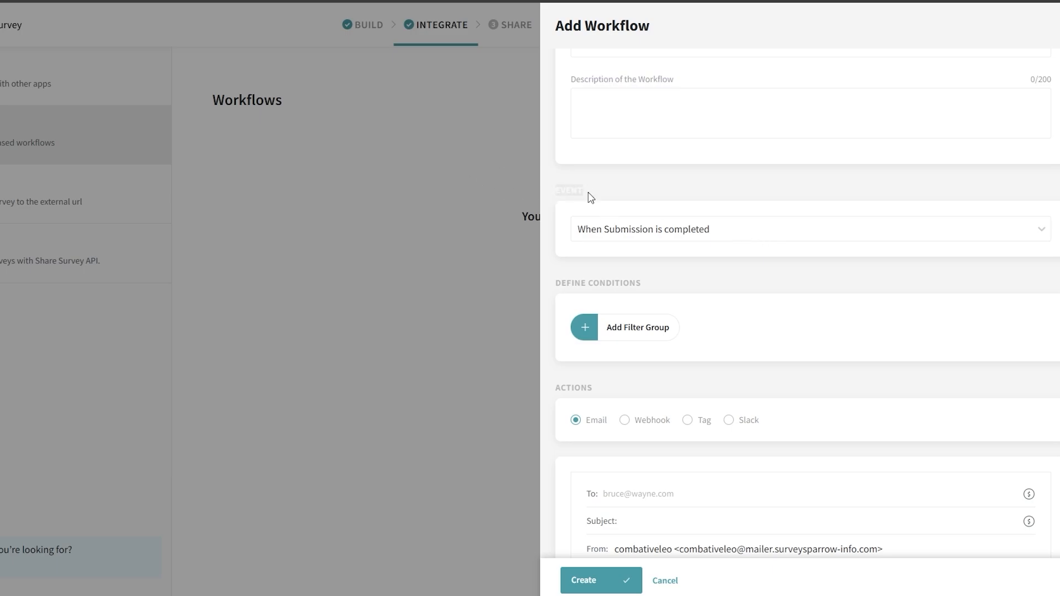
{"action": "left_click", "coordinate": [810, 229]}
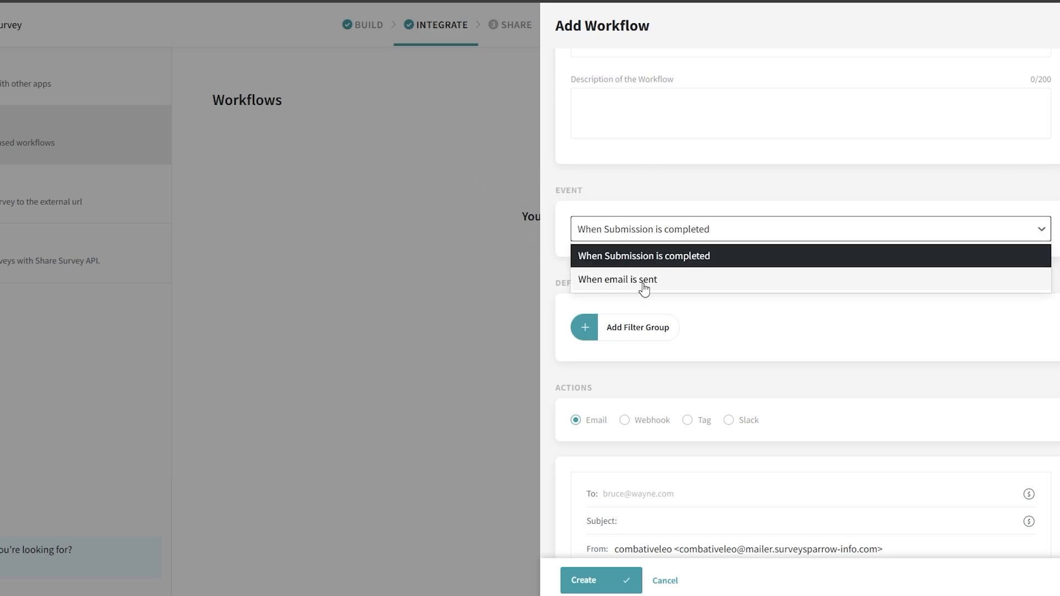
{"action": "left_click", "coordinate": [653, 262]}
Step: Review the filter types available for the workflow's conditions without adding a filter group
{"action": "scroll", "coordinate": [654, 263], "scroll_direction": "down", "scroll_amount": 3}
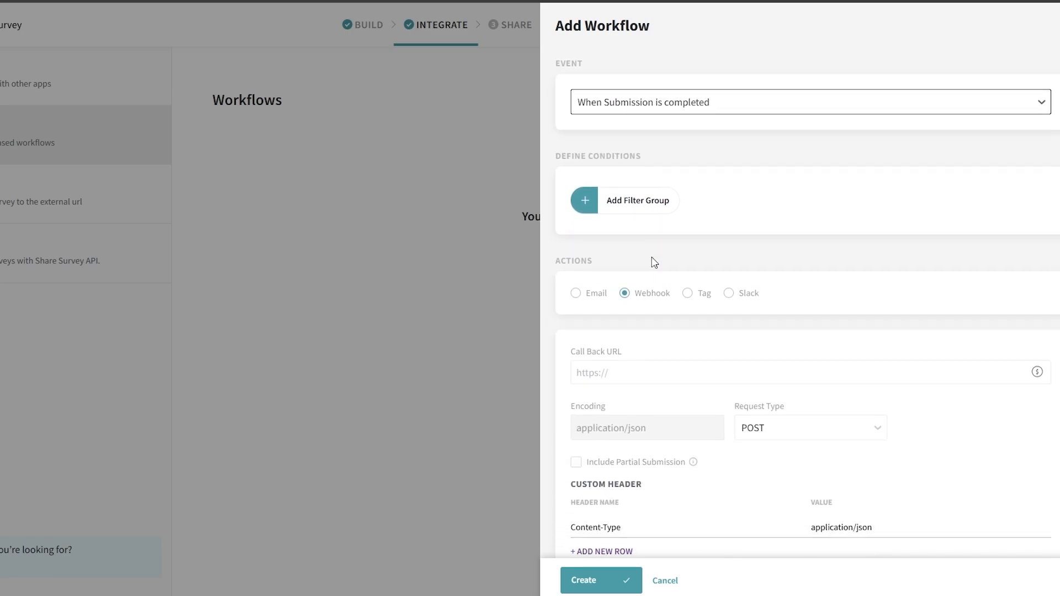
{"action": "scroll", "coordinate": [655, 262], "scroll_direction": "down", "scroll_amount": 1}
{"action": "left_click_drag", "start_coordinate": [560, 94], "coordinate": [627, 96]}
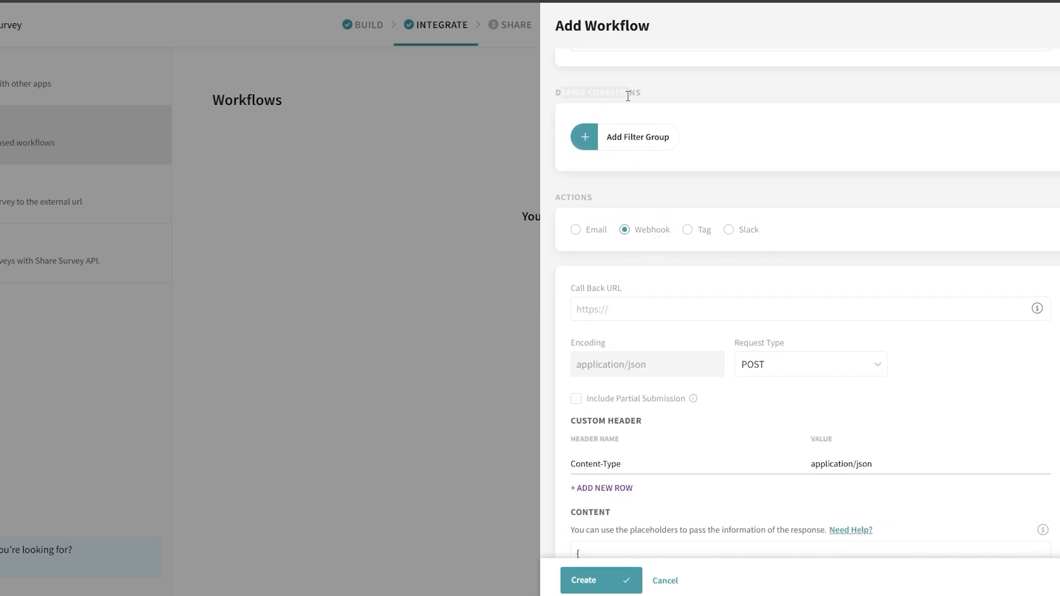
{"action": "left_click", "coordinate": [598, 146]}
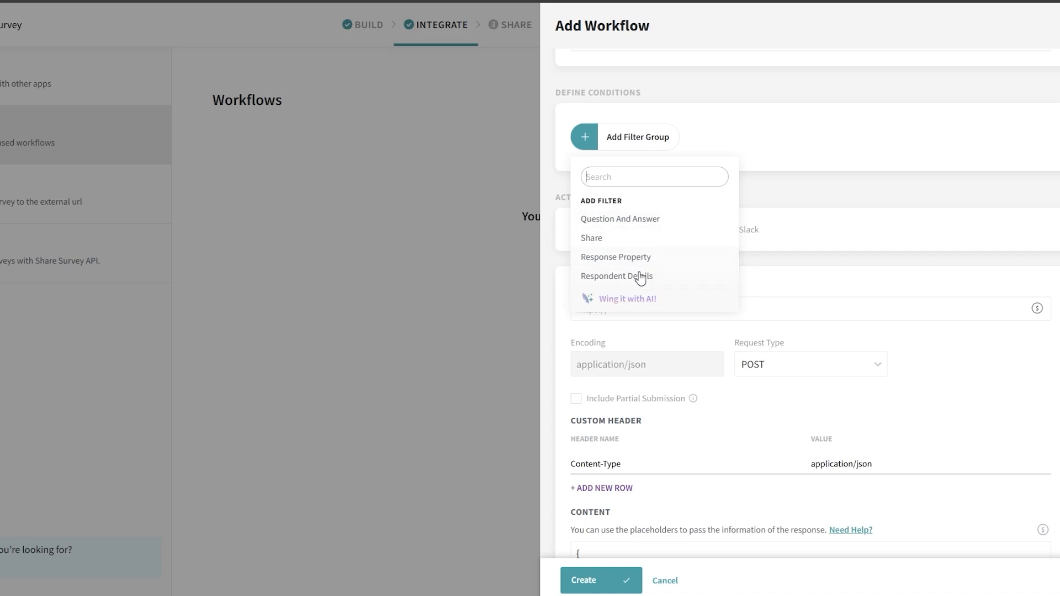
{"action": "left_click", "coordinate": [594, 147]}
{"action": "left_click_drag", "start_coordinate": [556, 199], "coordinate": [576, 201]}
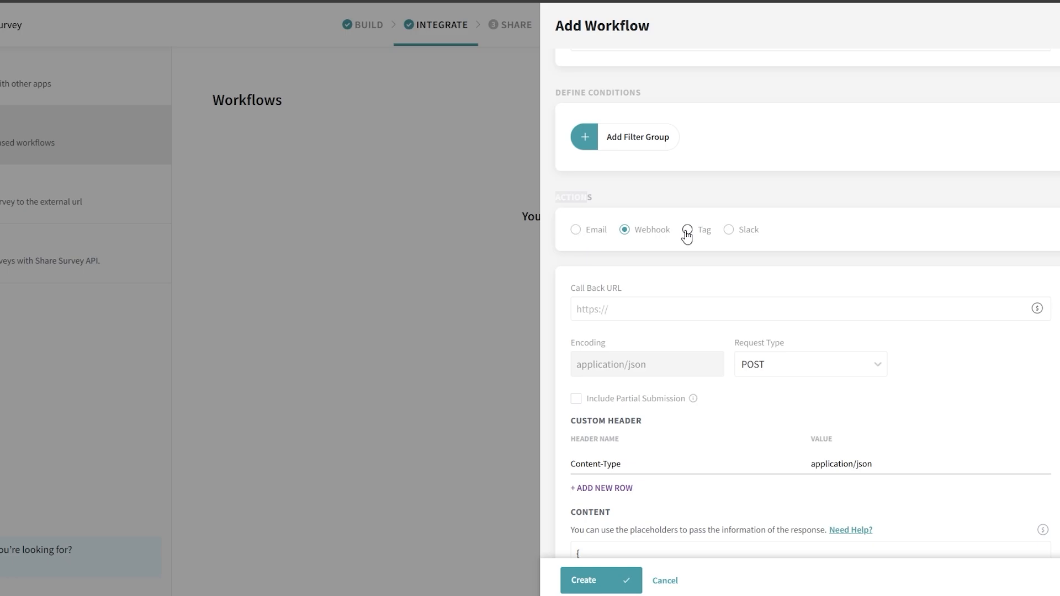
Step: Set the workflow's action to Slack with the all-new-workspace channel and try to create the workflow
{"action": "left_click", "coordinate": [739, 233]}
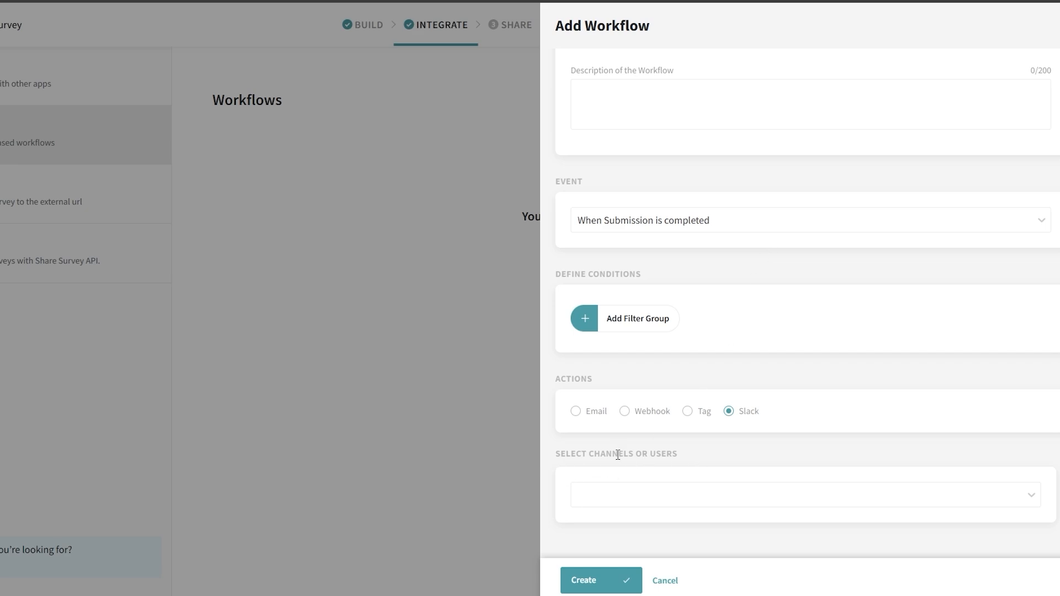
{"action": "left_click", "coordinate": [630, 494]}
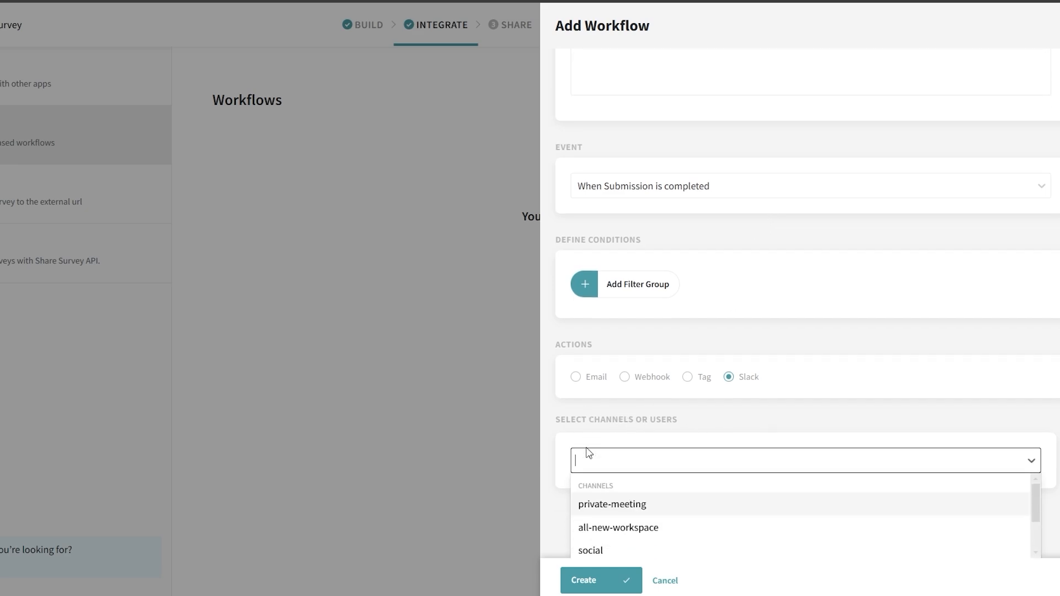
{"action": "left_click", "coordinate": [619, 527]}
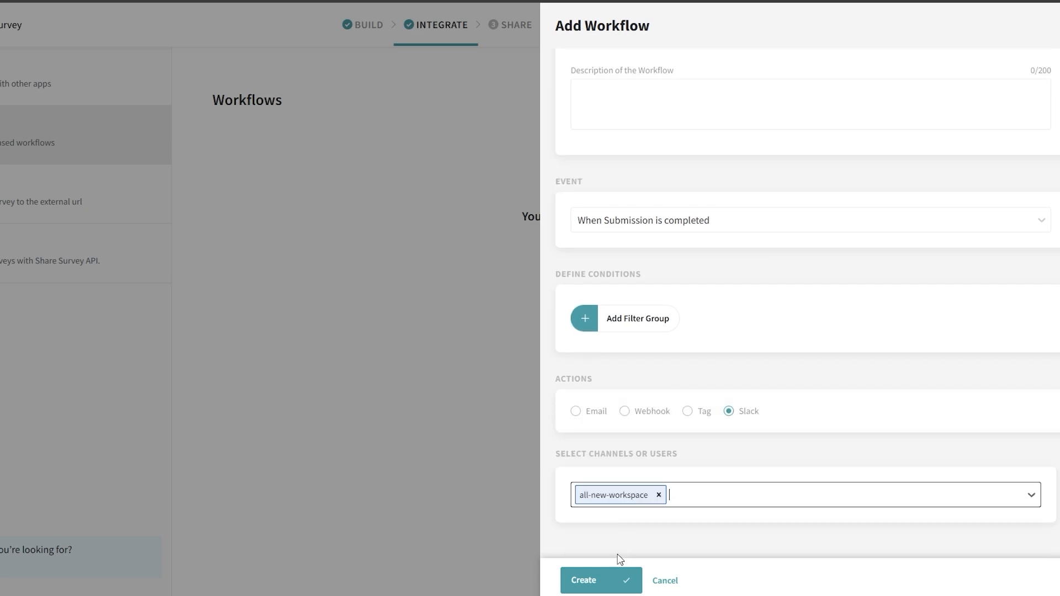
{"action": "left_click", "coordinate": [605, 586]}
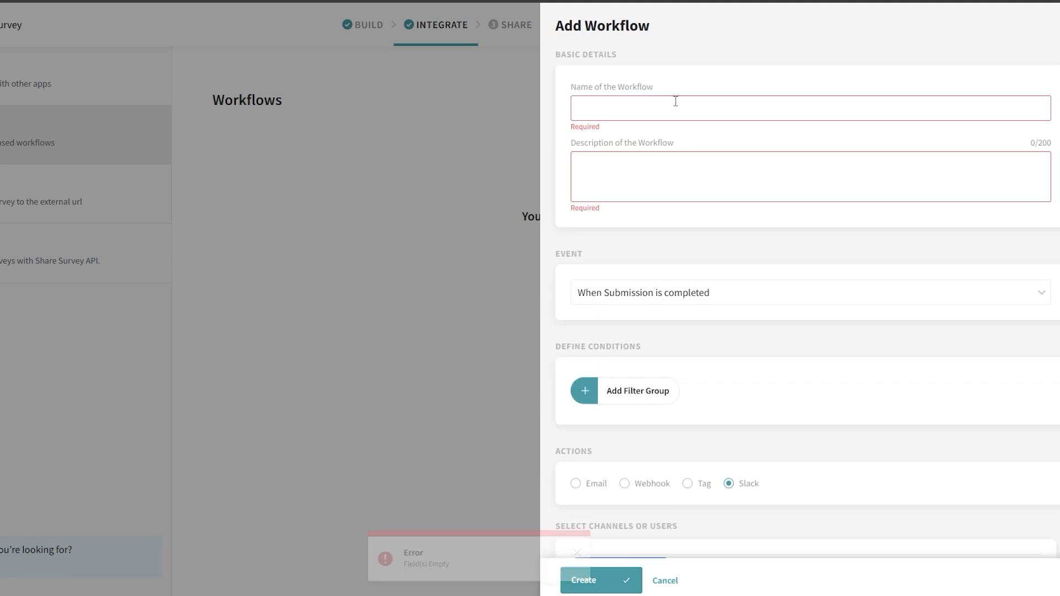
Step: Name the workflow "Slack Workflow", describe it as "This is a workflow for slack", and create it
{"action": "left_click", "coordinate": [590, 102]}
{"action": "type", "text": "s"}
{"action": "scroll", "coordinate": [684, 390], "scroll_direction": "down", "scroll_amount": 2}
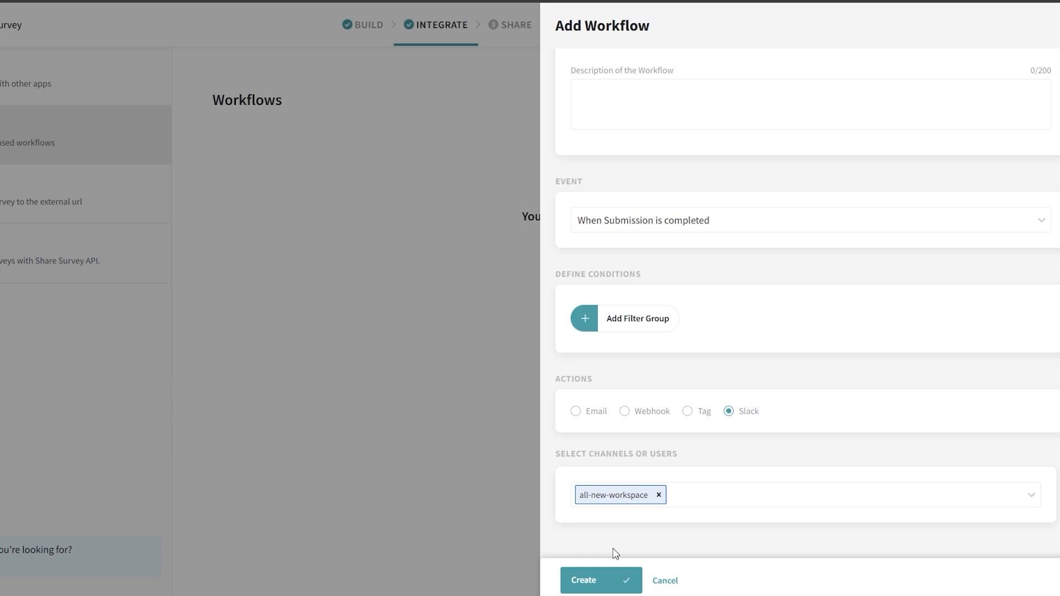
{"action": "scroll", "coordinate": [624, 254], "scroll_direction": "up", "scroll_amount": 2}
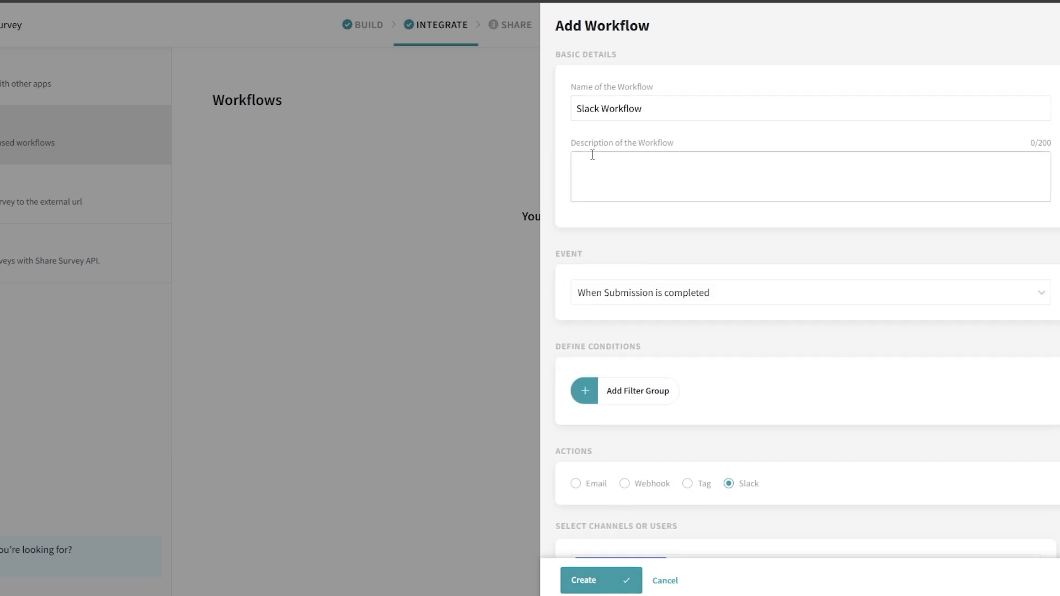
{"action": "type", "text": "This is a workflow for slack"}
{"action": "scroll", "coordinate": [589, 386], "scroll_direction": "down", "scroll_amount": 2}
{"action": "left_click", "coordinate": [588, 580]}
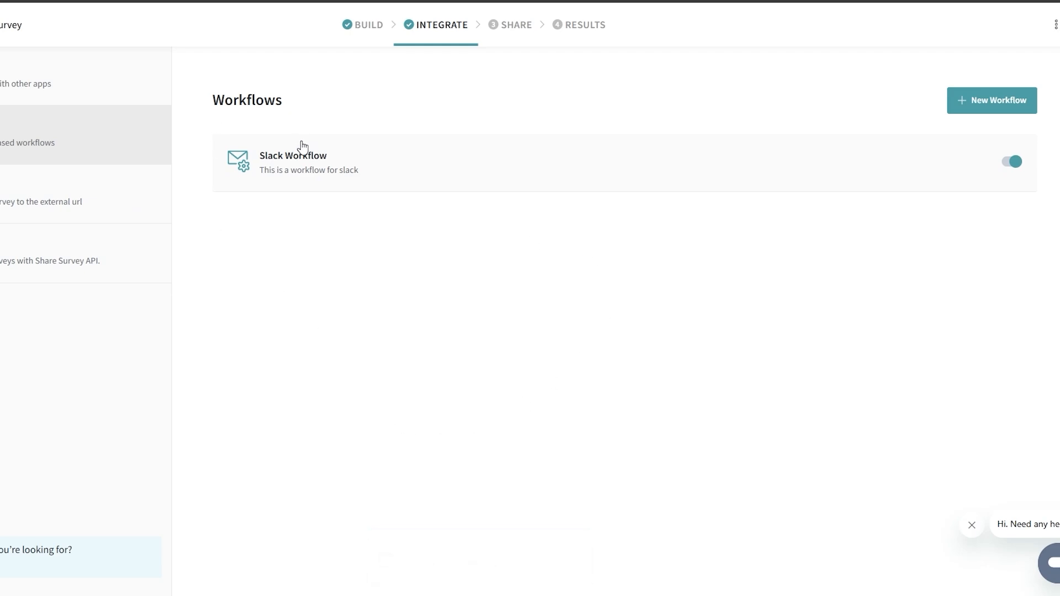
Step: Open the survey's sharing page and review its existing shares and the options for creating a new share
{"action": "left_click", "coordinate": [514, 28]}
{"action": "scroll", "coordinate": [141, 238], "scroll_direction": "down", "scroll_amount": 2}
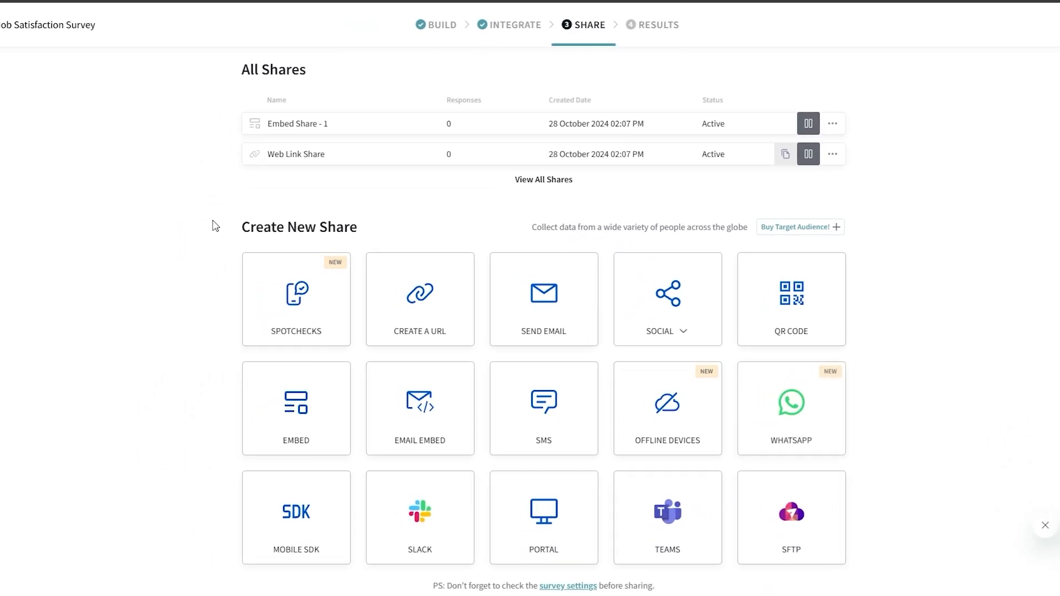
{"action": "scroll", "coordinate": [215, 226], "scroll_direction": "up", "scroll_amount": 2}
{"action": "scroll", "coordinate": [287, 161], "scroll_direction": "down", "scroll_amount": 1}
{"action": "scroll", "coordinate": [390, 137], "scroll_direction": "up", "scroll_amount": 1}
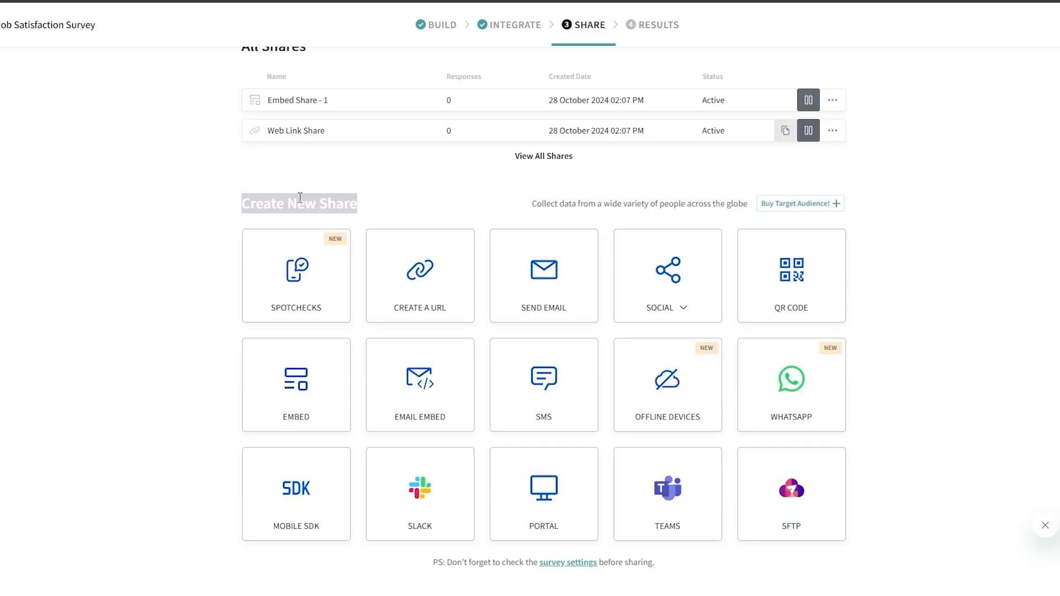
{"action": "left_click", "coordinate": [252, 203]}
{"action": "scroll", "coordinate": [189, 239], "scroll_direction": "down", "scroll_amount": 1}
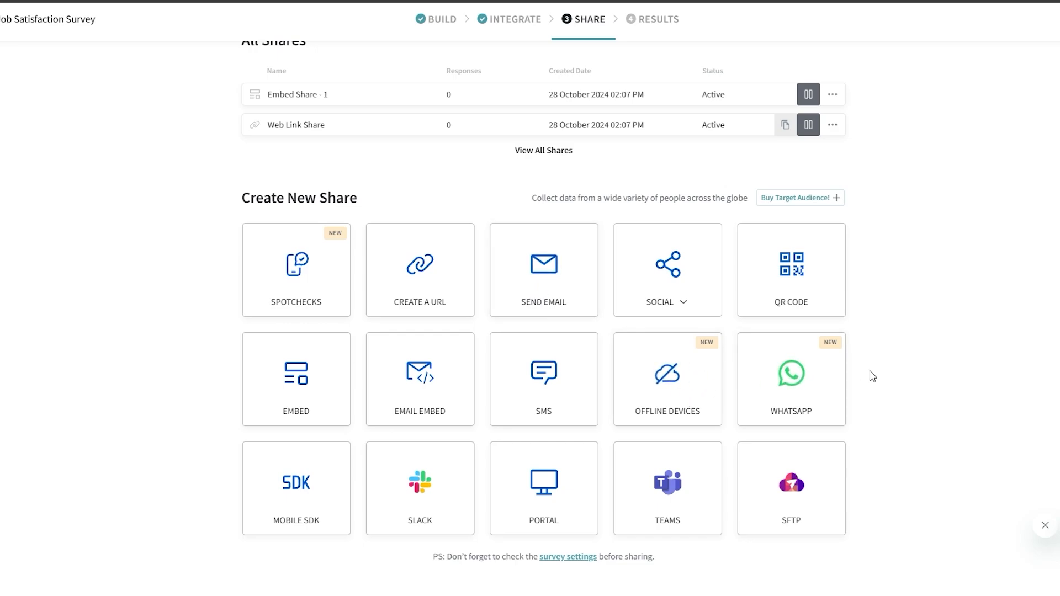
Step: Examine the WhatsApp provider choices and the custom provider's configuration form, and return to the survey's sharing page
{"action": "left_click", "coordinate": [798, 375]}
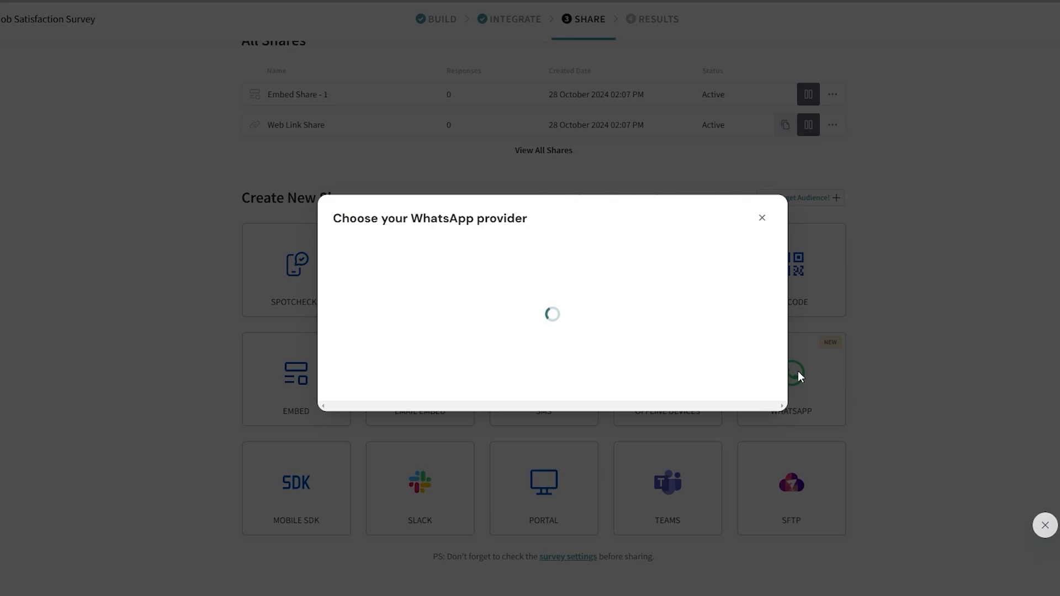
{"action": "left_click_drag", "start_coordinate": [328, 218], "coordinate": [523, 217]}
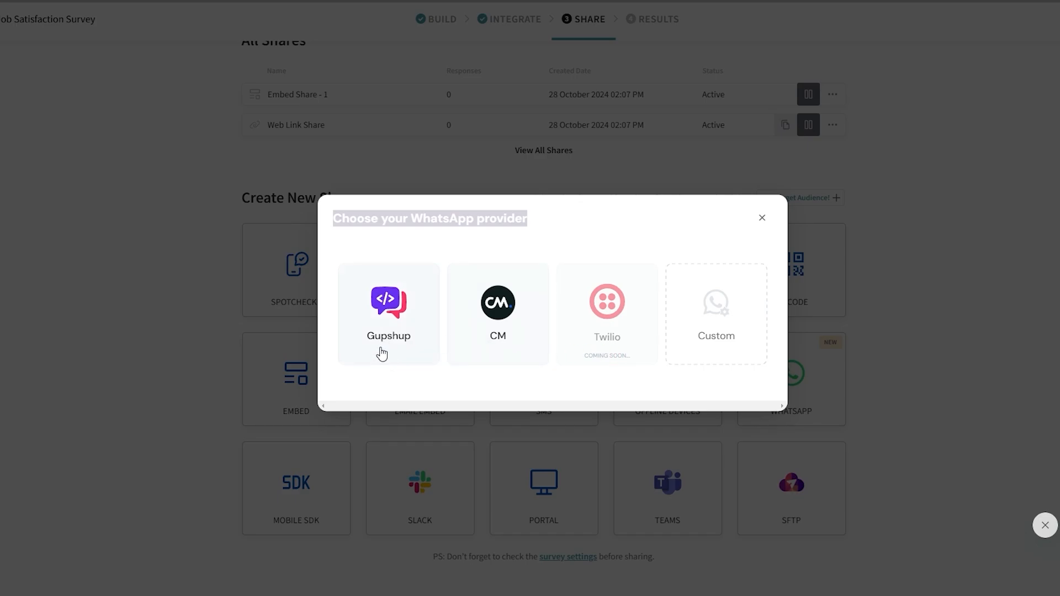
{"action": "left_click", "coordinate": [733, 333]}
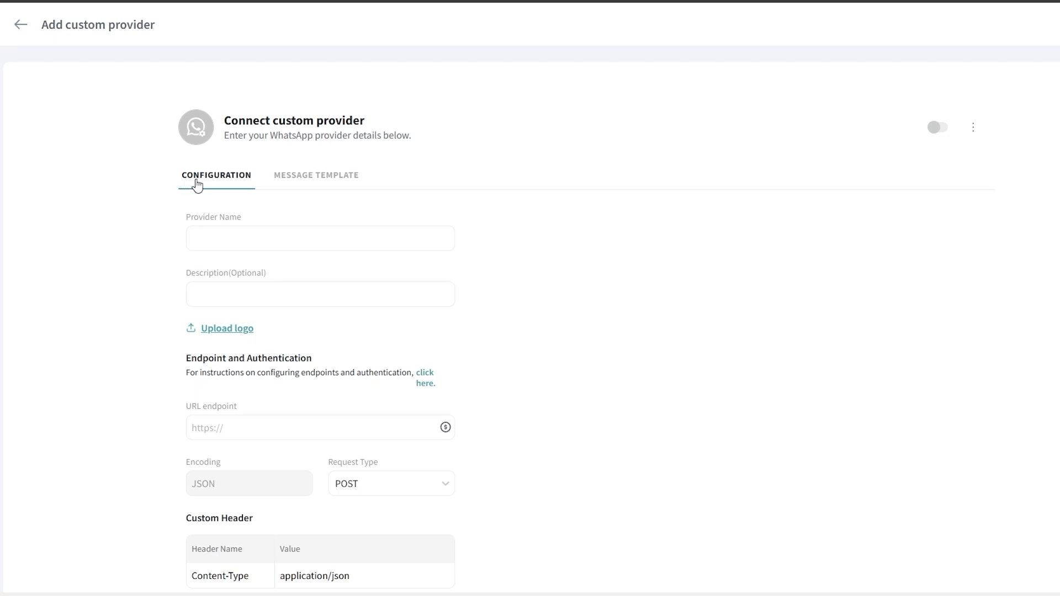
{"action": "scroll", "coordinate": [272, 266], "scroll_direction": "down", "scroll_amount": 5}
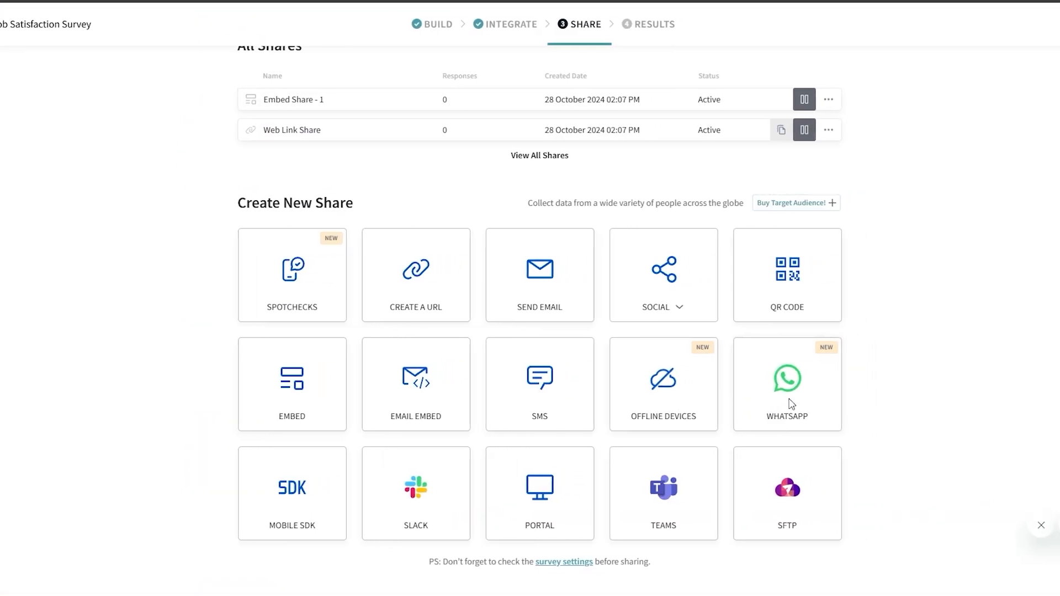
{"action": "left_click", "coordinate": [774, 386]}
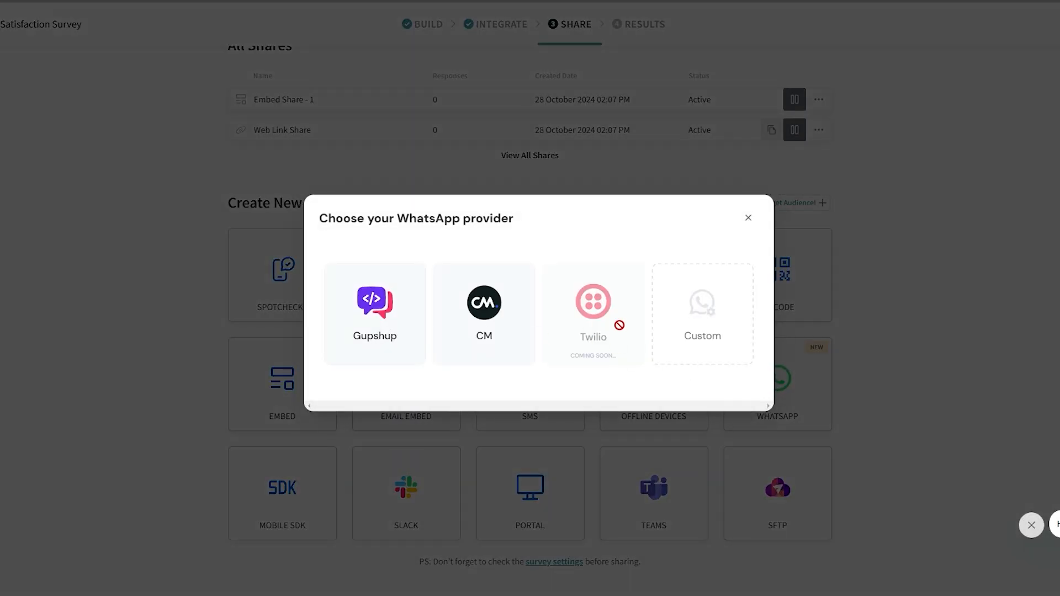
{"action": "left_click", "coordinate": [749, 222]}
{"action": "scroll", "coordinate": [568, 422], "scroll_direction": "up", "scroll_amount": 3}
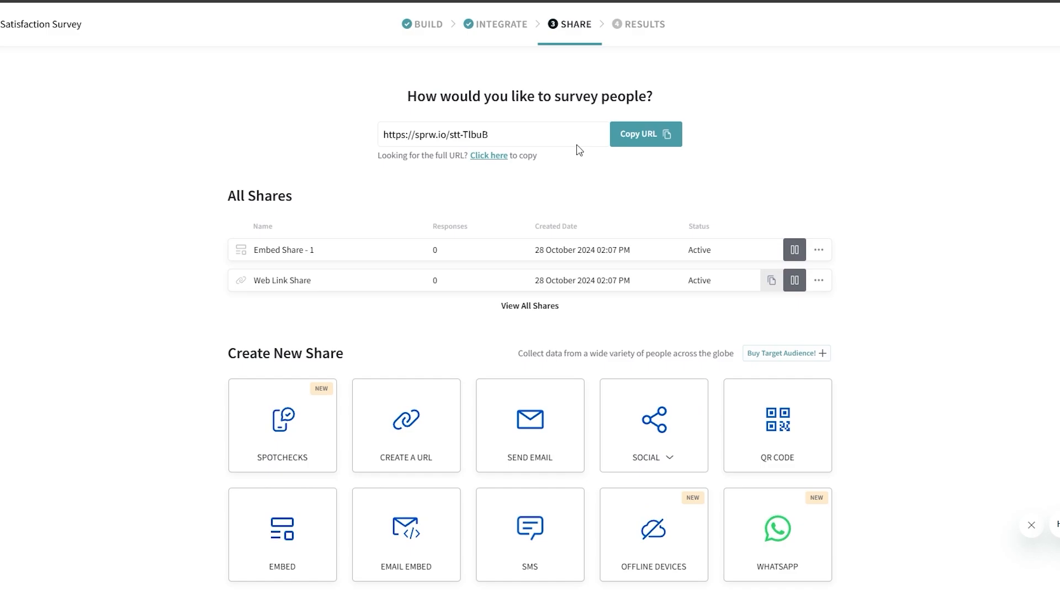
Step: Copy the survey's short URL from the sharing page
{"action": "left_click", "coordinate": [646, 142]}
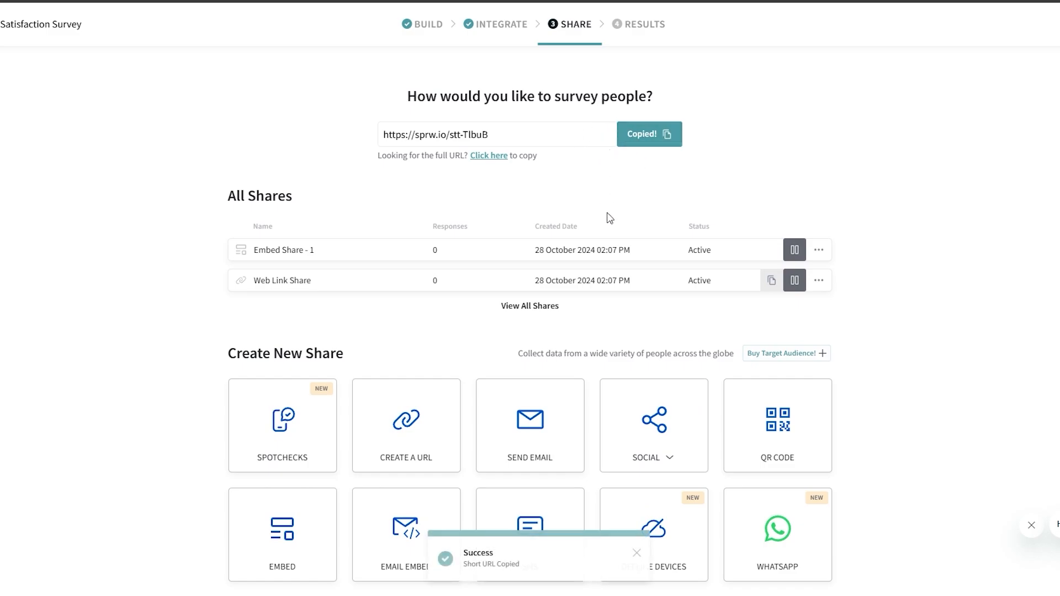
{"action": "scroll", "coordinate": [360, 407], "scroll_direction": "down", "scroll_amount": 3}
{"action": "scroll", "coordinate": [549, 389], "scroll_direction": "up", "scroll_amount": 3}
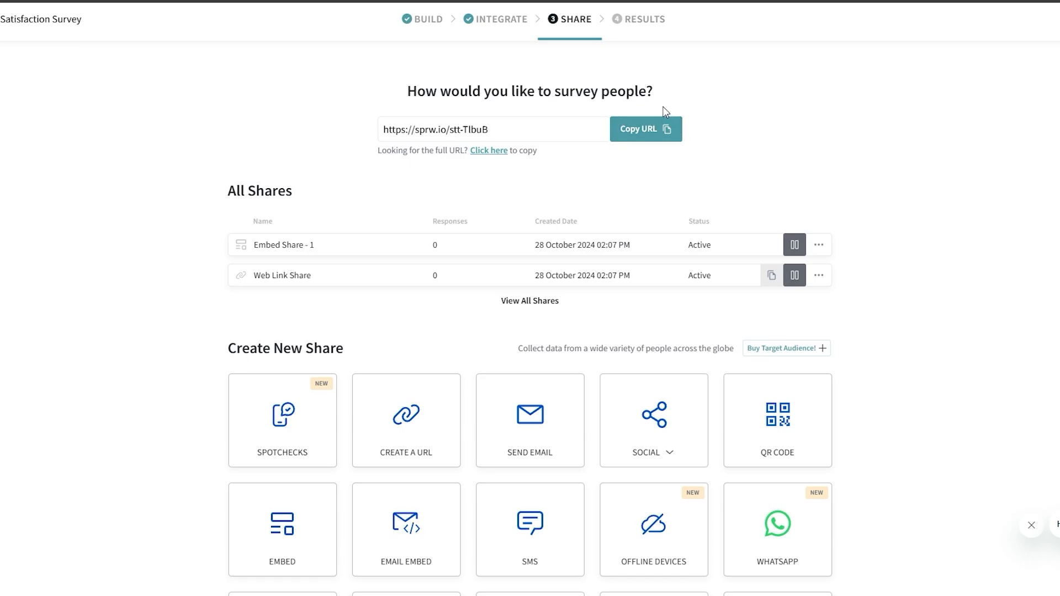
Step: Open the survey's results and view its reports and responses
{"action": "left_click", "coordinate": [620, 28]}
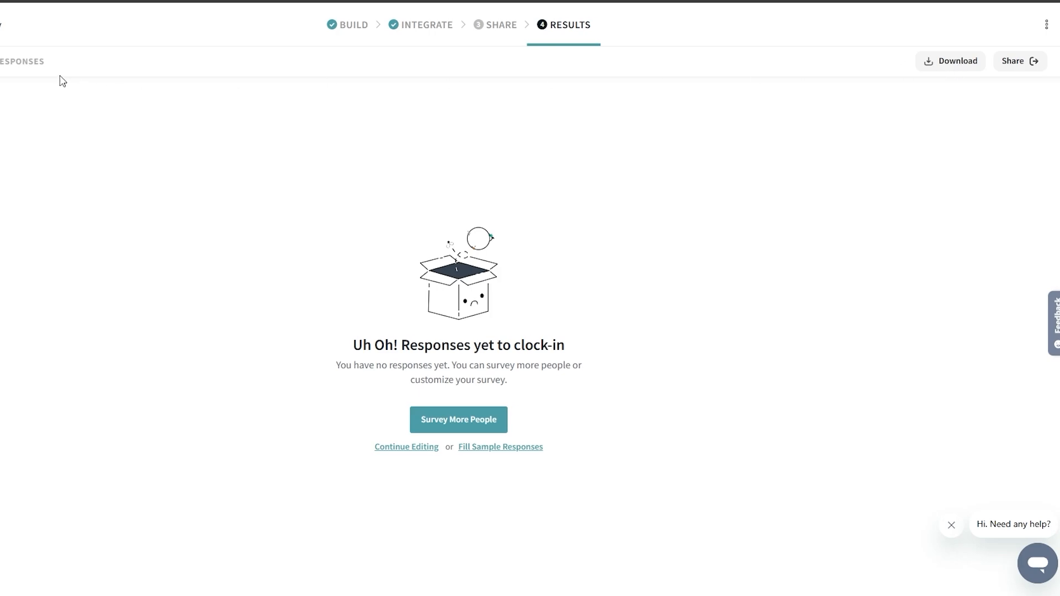
{"action": "left_click", "coordinate": [78, 65]}
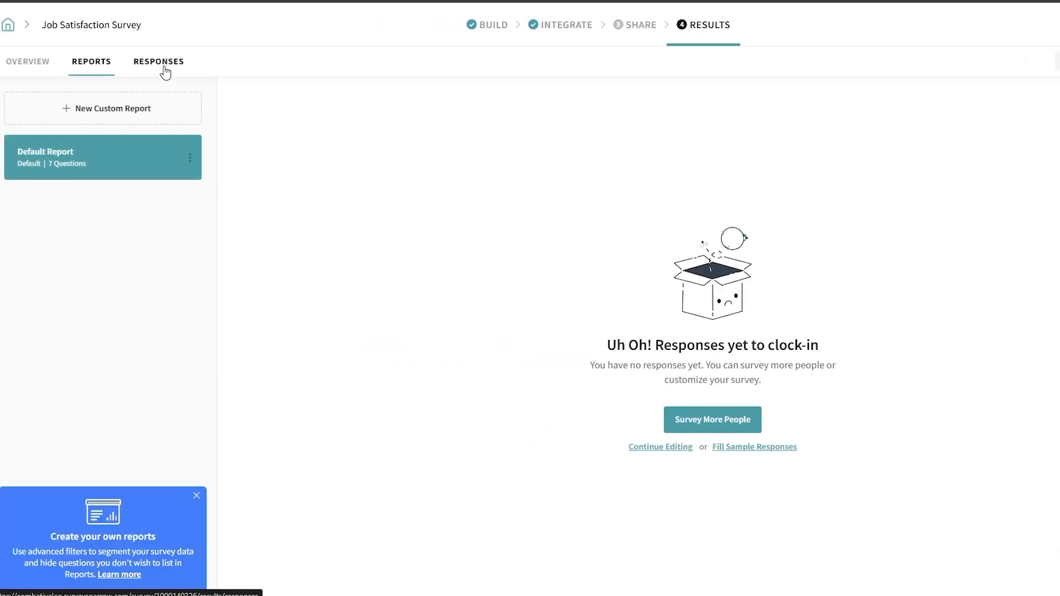
{"action": "left_click", "coordinate": [164, 67]}
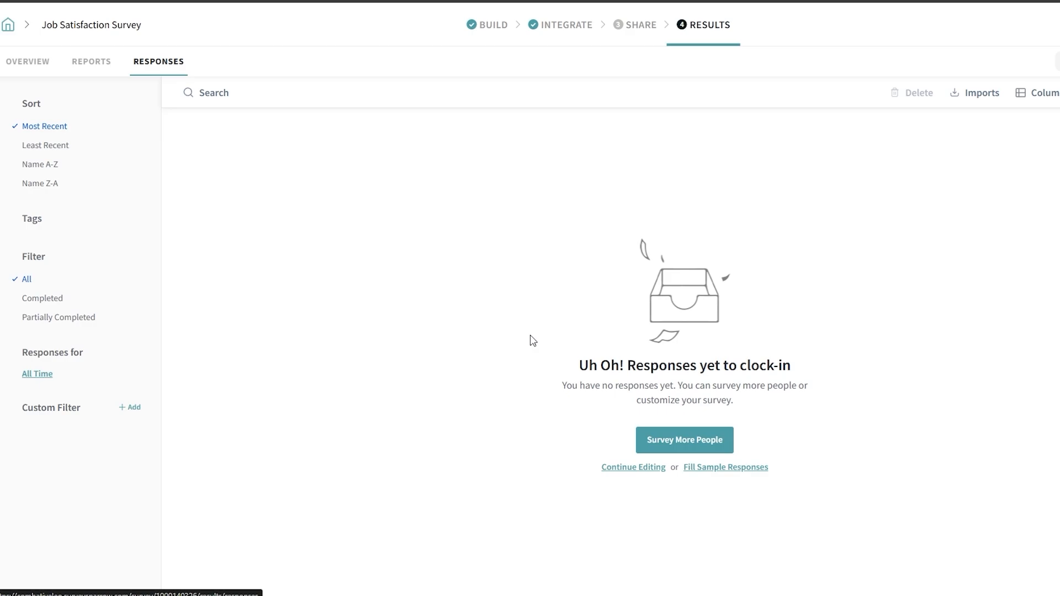
Step: Return to My Surveys and start a new Classic Survey using Wing It With AI
{"action": "left_click", "coordinate": [9, 27]}
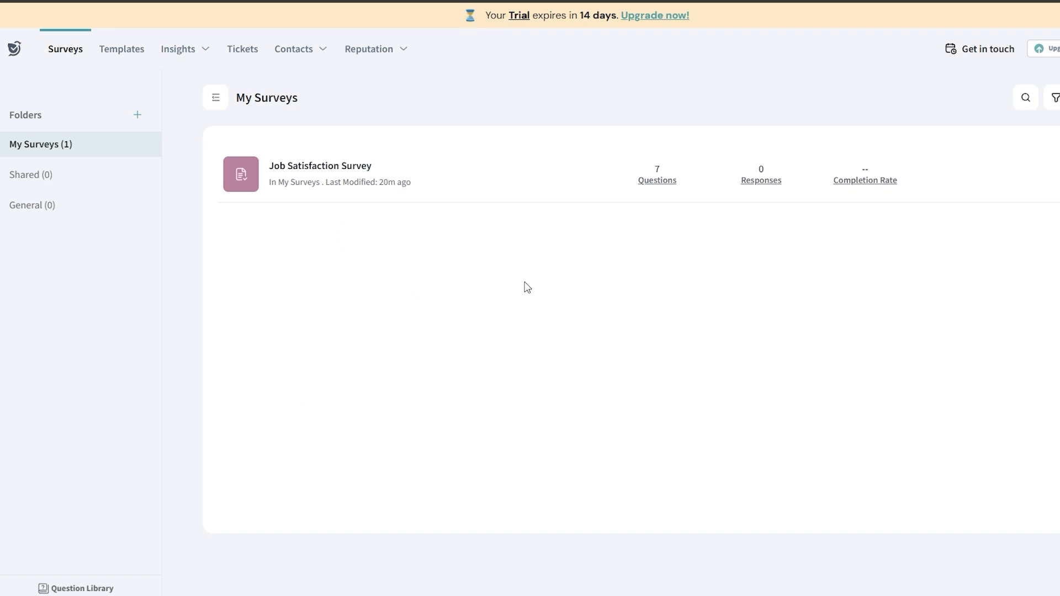
{"action": "left_click", "coordinate": [1007, 104]}
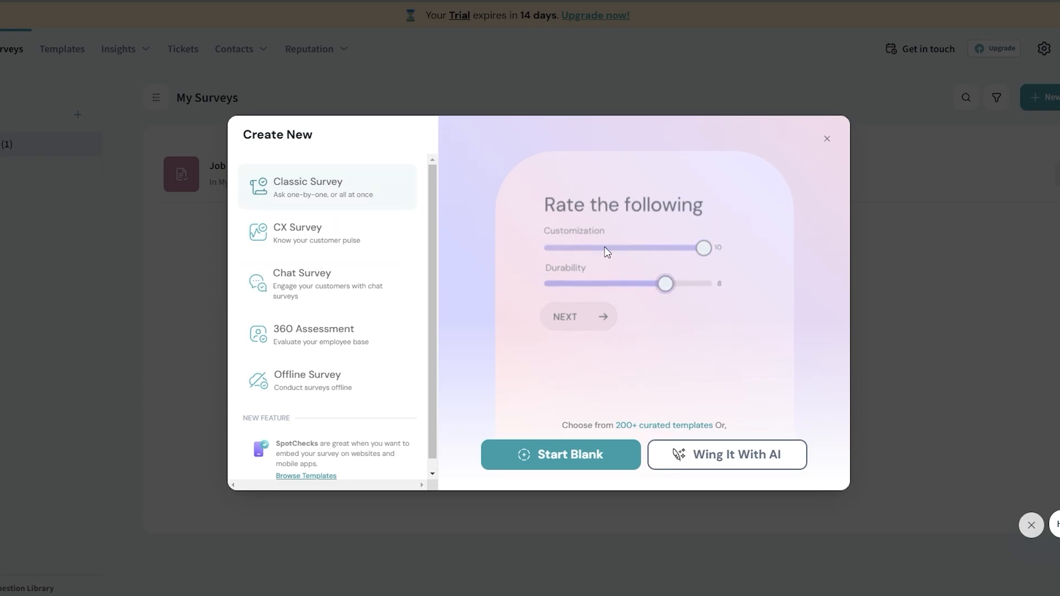
{"action": "left_click", "coordinate": [730, 466]}
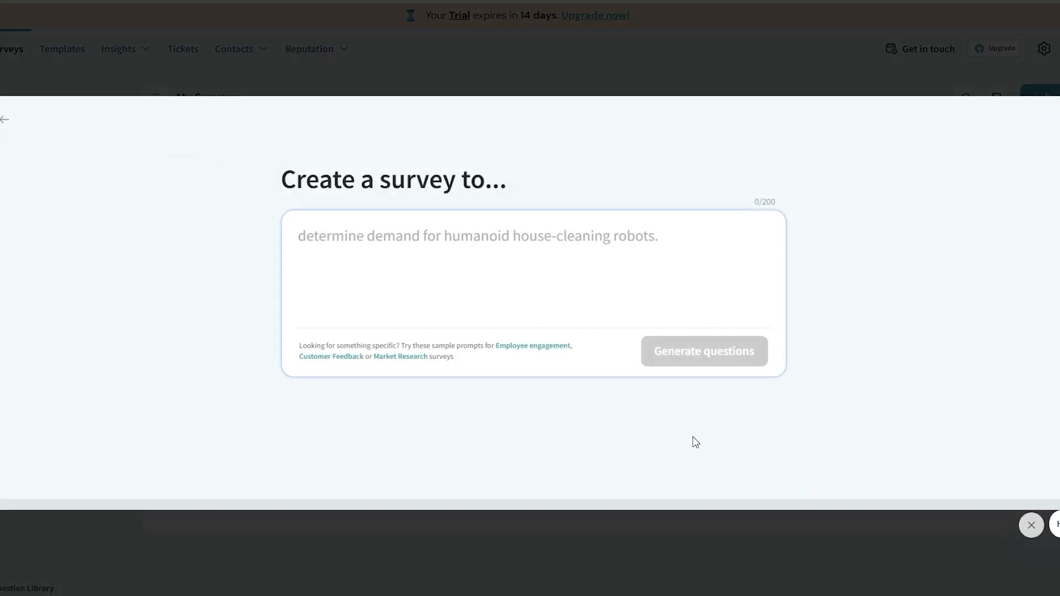
Step: Generate AI survey questions from the prompt "Gauge the job satisfaction of your employees with this Job Satisfaction Survey Template."
{"action": "left_click_drag", "start_coordinate": [283, 179], "coordinate": [496, 178]}
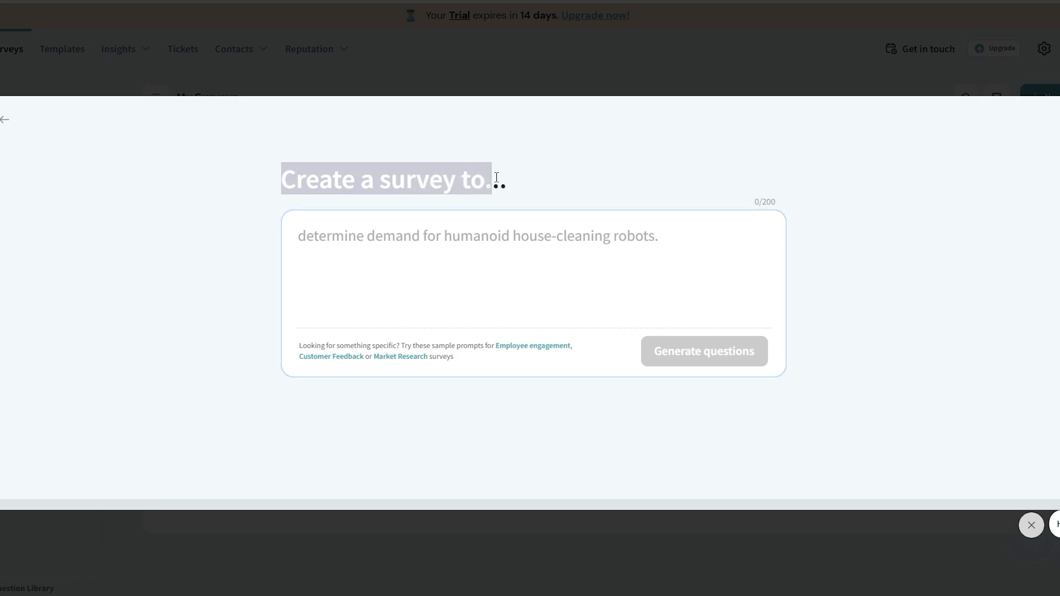
{"action": "left_click", "coordinate": [307, 244]}
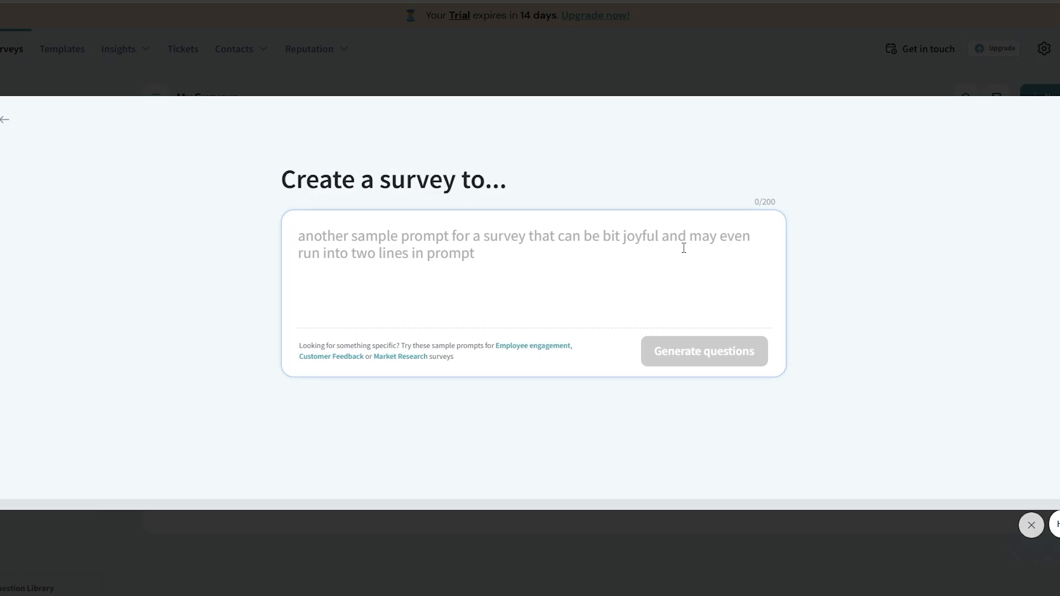
{"action": "key", "text": "ctrl+v"}
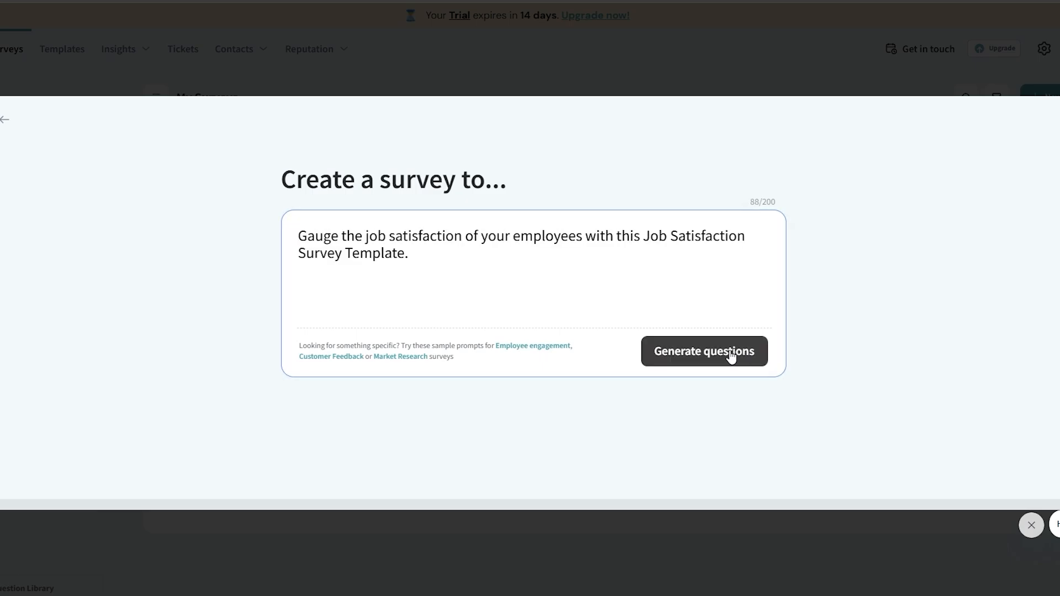
{"action": "left_click", "coordinate": [691, 361]}
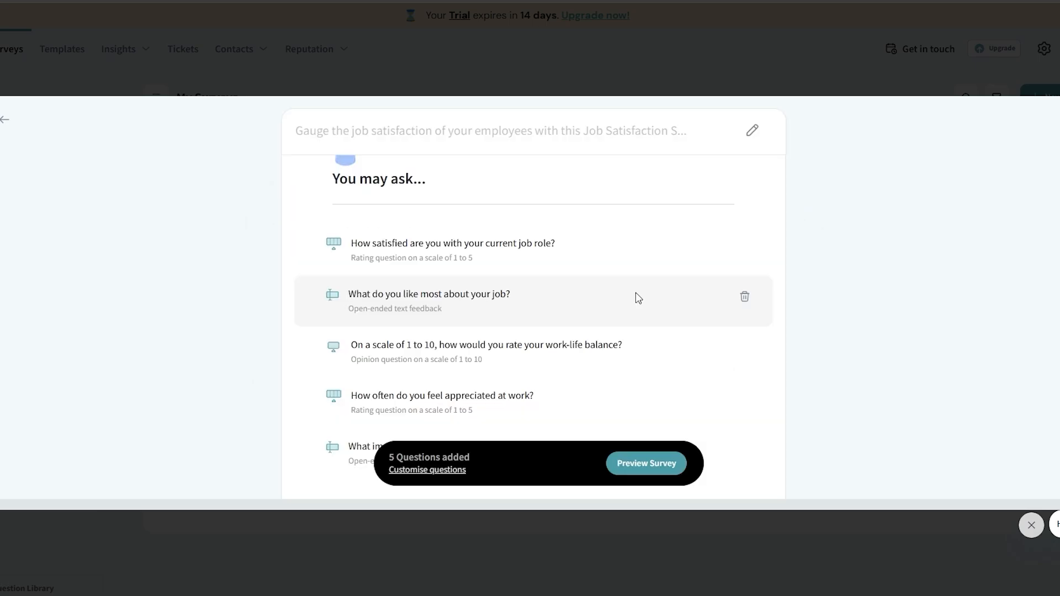
Step: Load more AI-generated questions and review the full list of suggestions
{"action": "scroll", "coordinate": [371, 249], "scroll_direction": "down", "scroll_amount": 1}
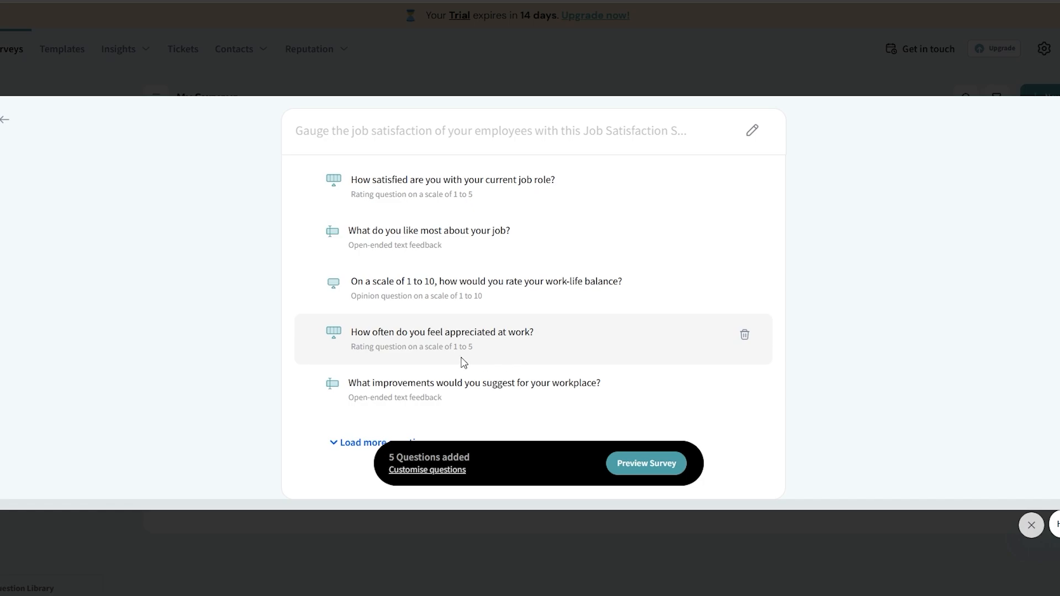
{"action": "scroll", "coordinate": [379, 302], "scroll_direction": "down", "scroll_amount": 1}
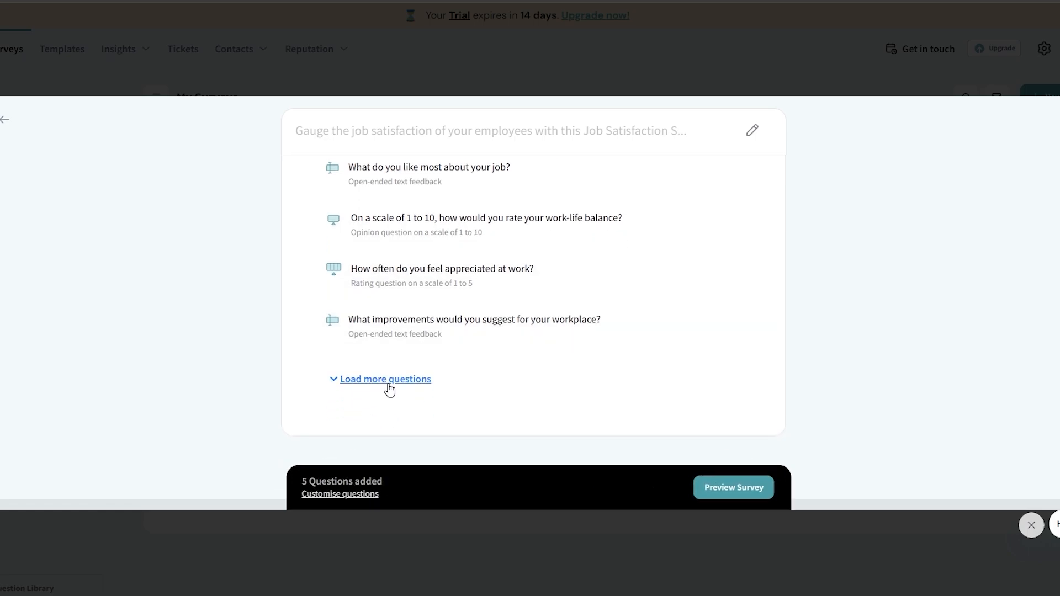
{"action": "left_click", "coordinate": [389, 390]}
{"action": "scroll", "coordinate": [390, 381], "scroll_direction": "down", "scroll_amount": 3}
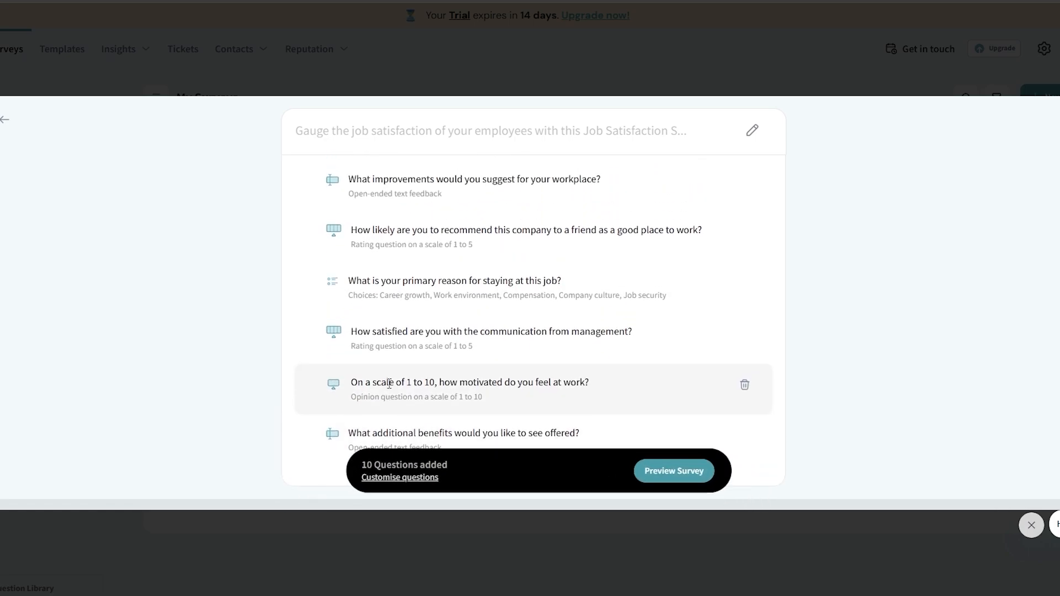
{"action": "scroll", "coordinate": [417, 426], "scroll_direction": "down", "scroll_amount": 1}
{"action": "scroll", "coordinate": [417, 425], "scroll_direction": "up", "scroll_amount": 4}
{"action": "scroll", "coordinate": [416, 426], "scroll_direction": "down", "scroll_amount": 4}
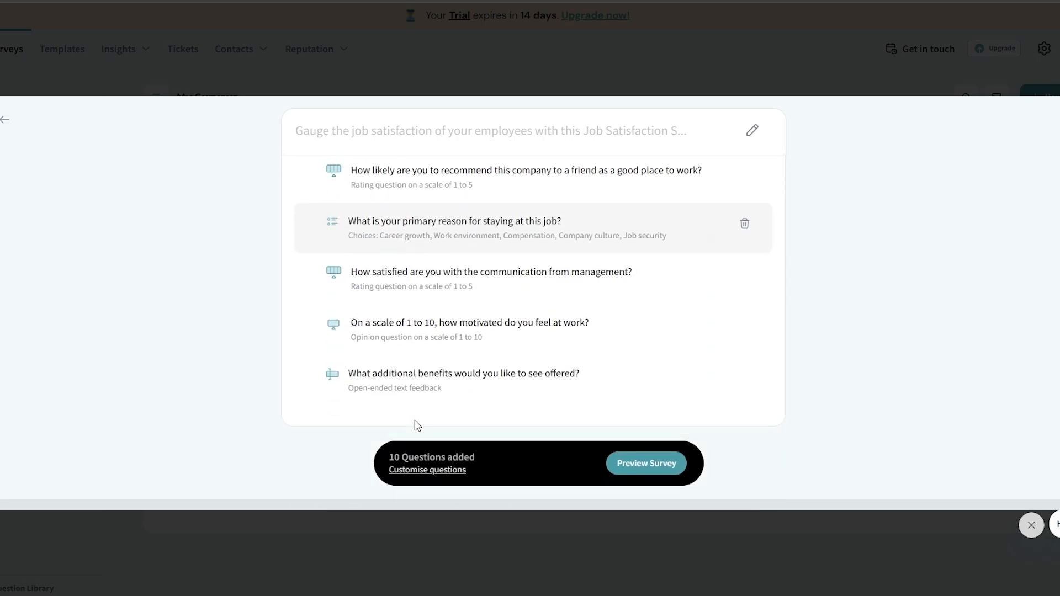
Step: Preview the generated survey, apply the pastel gradient theme, and open the survey for customisation
{"action": "left_click", "coordinate": [748, 493]}
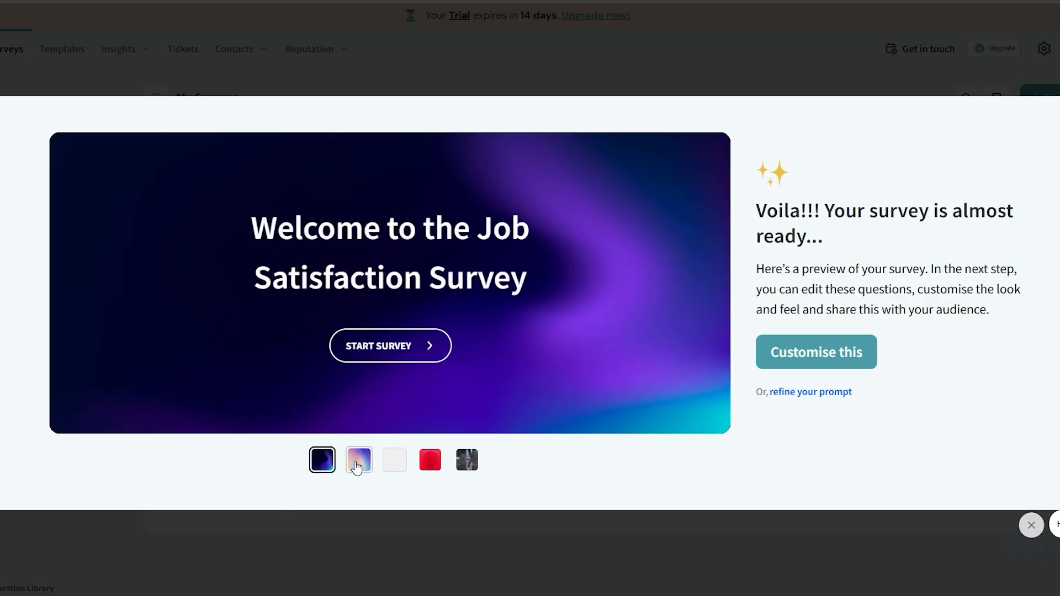
{"action": "left_click", "coordinate": [359, 461]}
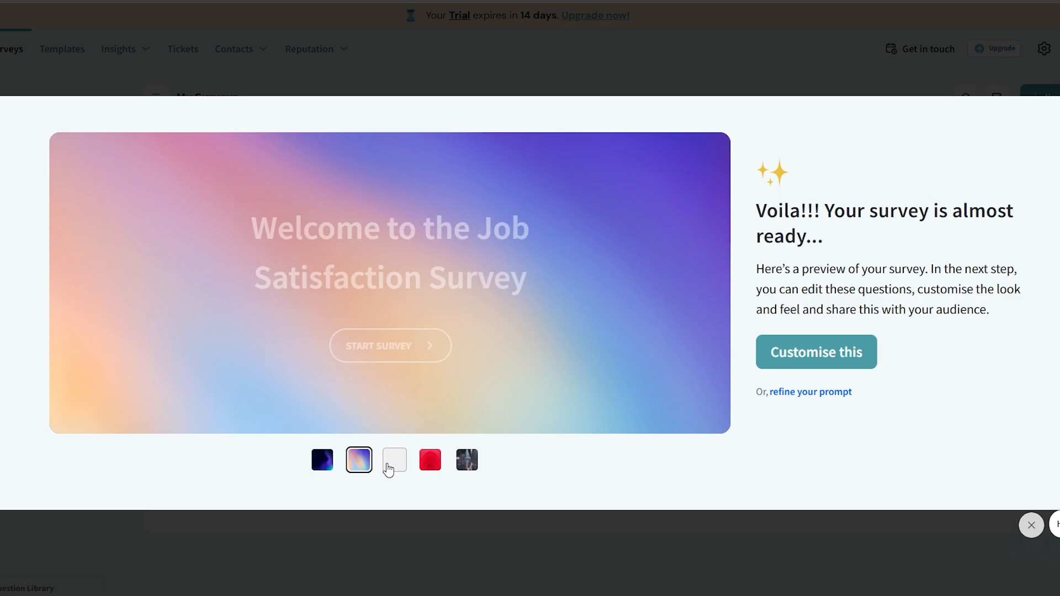
{"action": "left_click", "coordinate": [797, 369]}
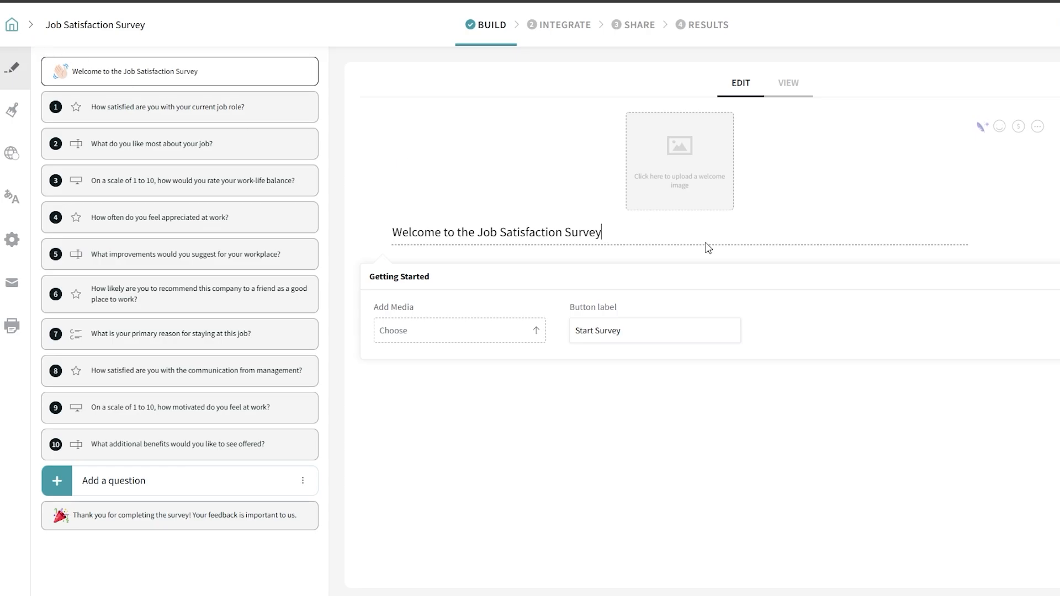
Step: Return to the surveys list, open the earlier Job Satisfaction Survey, and view the reports in its results
{"action": "left_click", "coordinate": [11, 24]}
{"action": "left_click", "coordinate": [336, 245]}
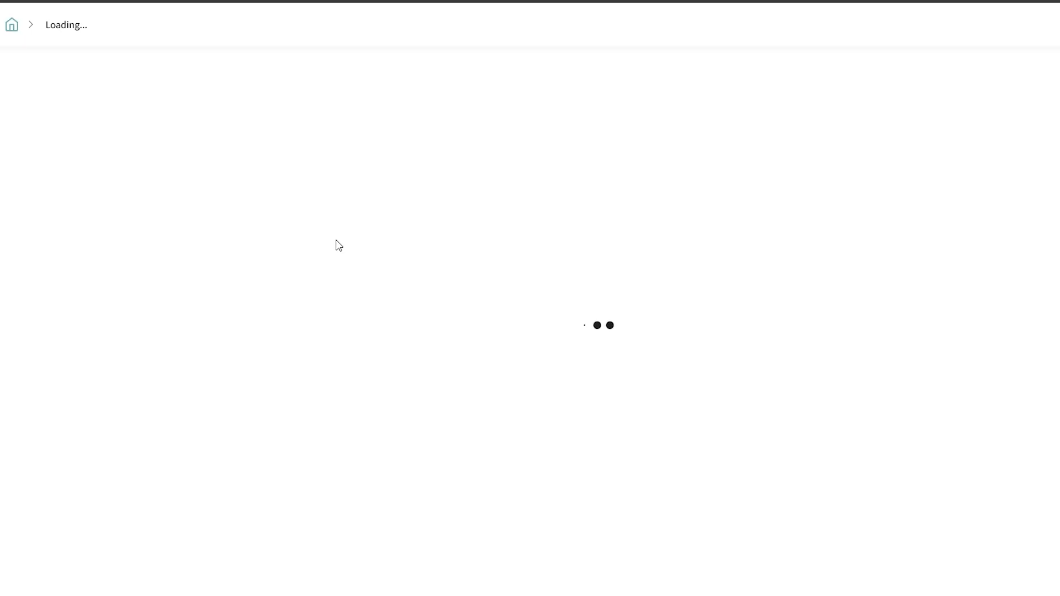
{"action": "left_click", "coordinate": [699, 29]}
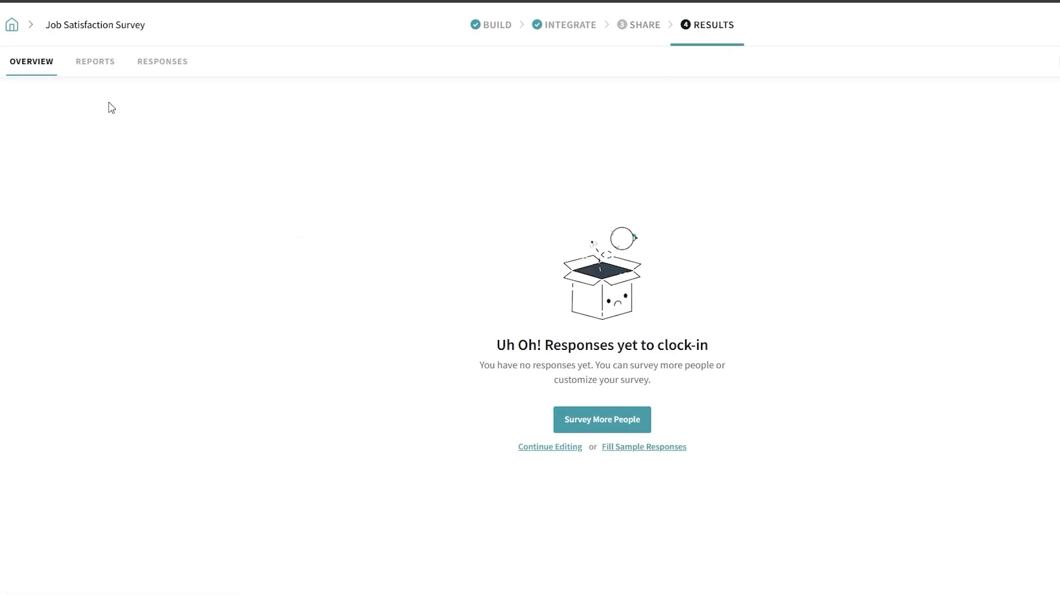
{"action": "left_click", "coordinate": [97, 58]}
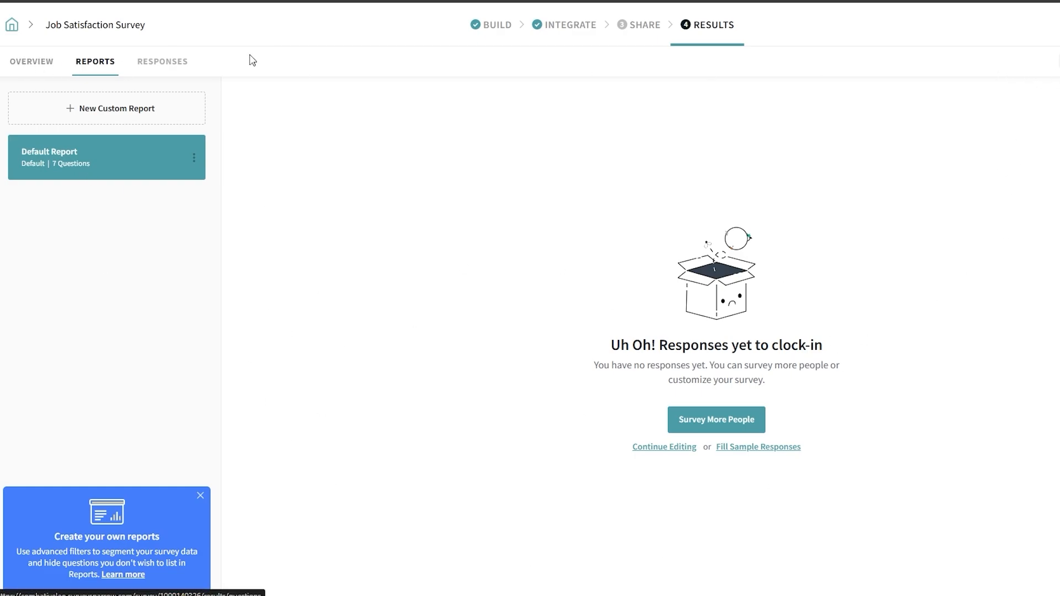
Step: Check the download formats offered for the survey's overview, report and responses, and close the downloads without exporting
{"action": "left_click", "coordinate": [963, 67]}
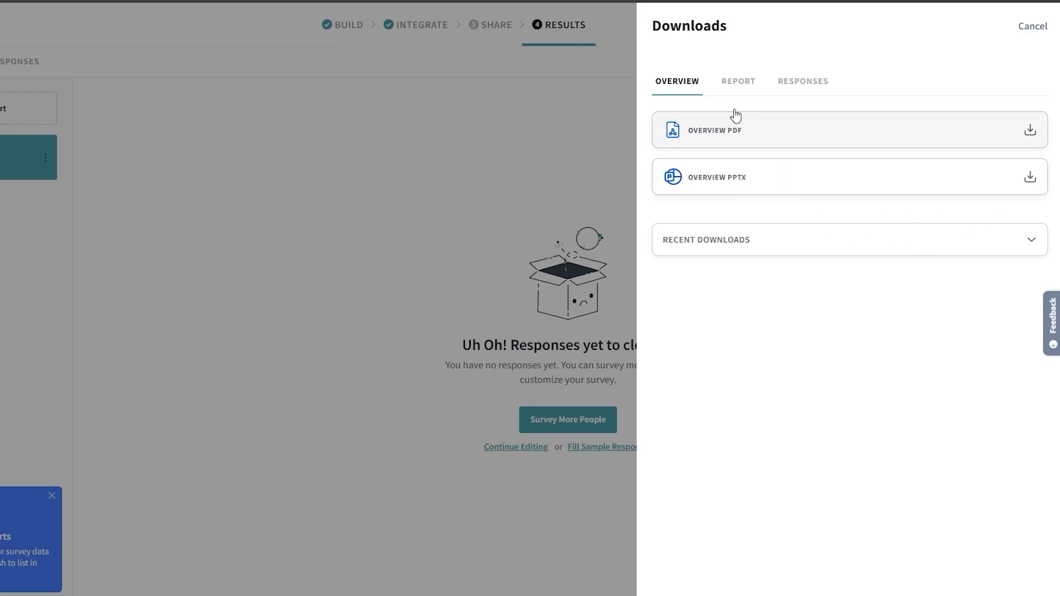
{"action": "left_click", "coordinate": [738, 82]}
{"action": "left_click", "coordinate": [802, 88]}
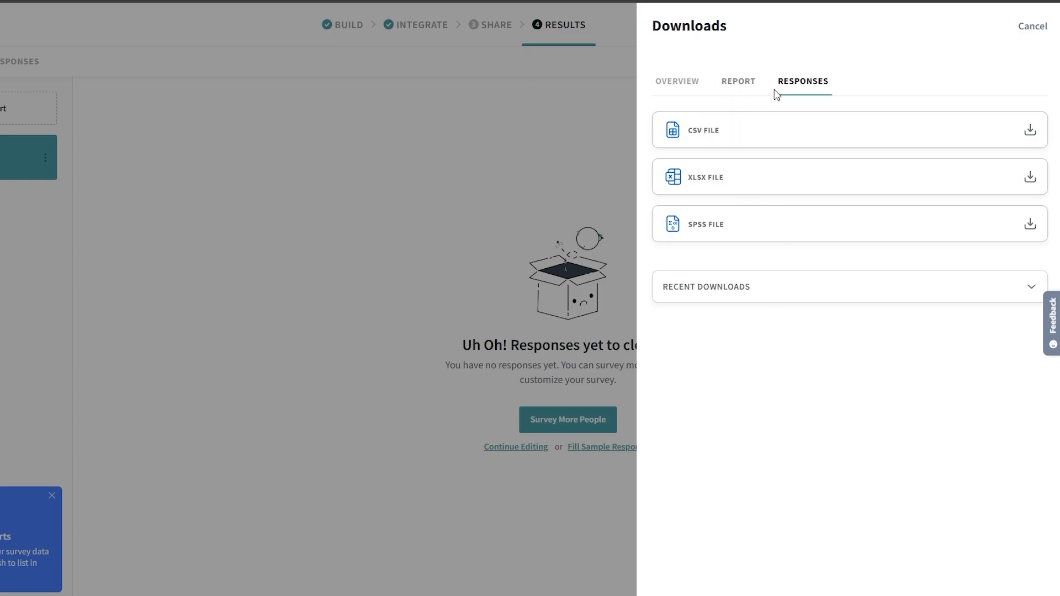
{"action": "left_click", "coordinate": [1034, 29]}
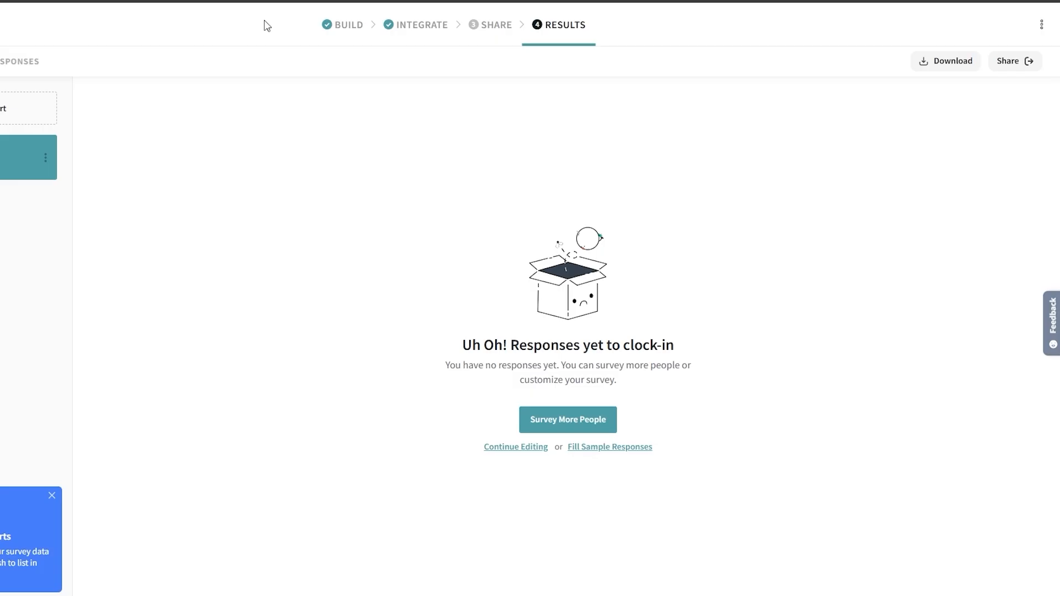
Step: Open the subscription upgrade page and compare the CX Suite, Reputation, Ticketing, 360 Assessment, Full Suite and Surveys plans
{"action": "left_click", "coordinate": [7, 24]}
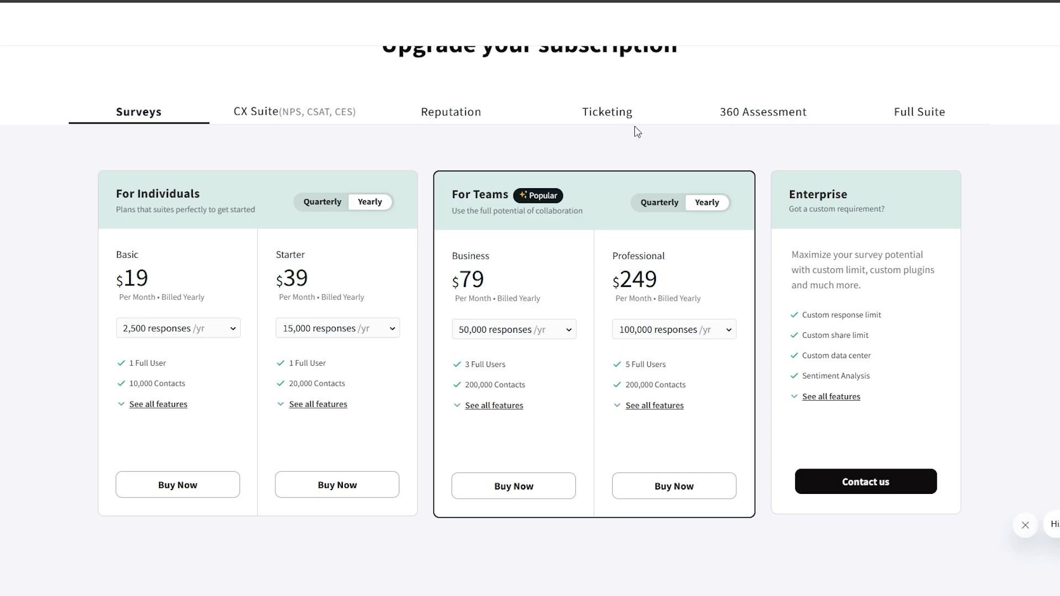
{"action": "left_click", "coordinate": [269, 121]}
{"action": "left_click", "coordinate": [449, 124]}
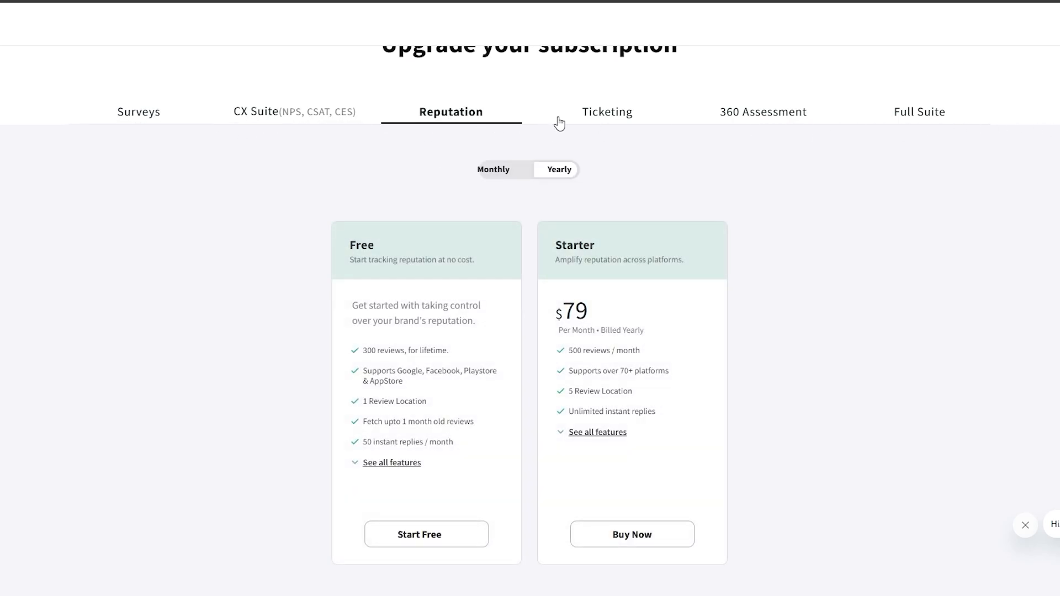
{"action": "left_click", "coordinate": [601, 122]}
{"action": "left_click", "coordinate": [753, 117]}
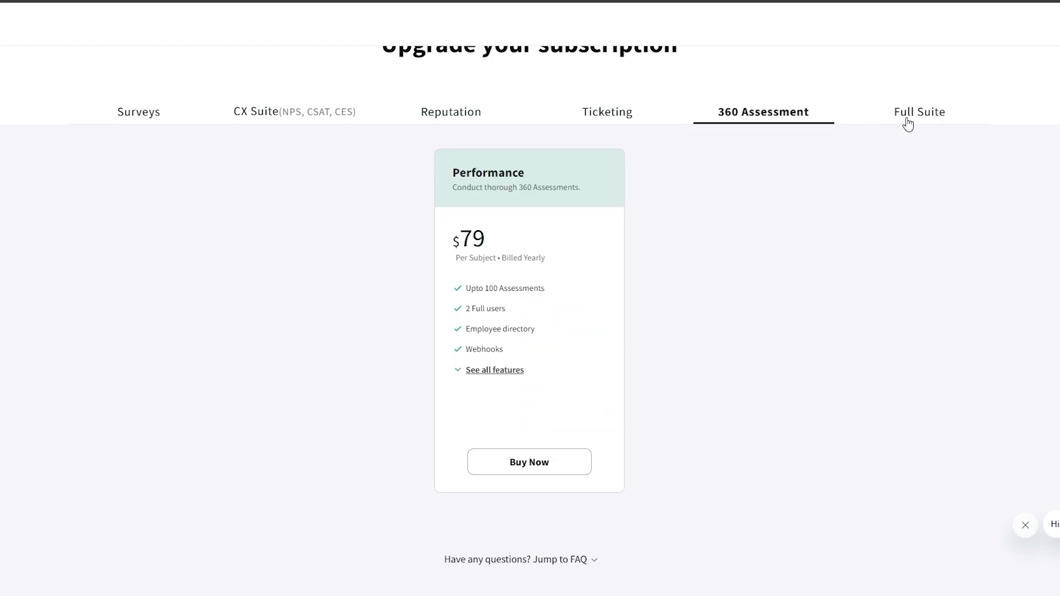
{"action": "left_click", "coordinate": [918, 121]}
{"action": "left_click", "coordinate": [130, 123]}
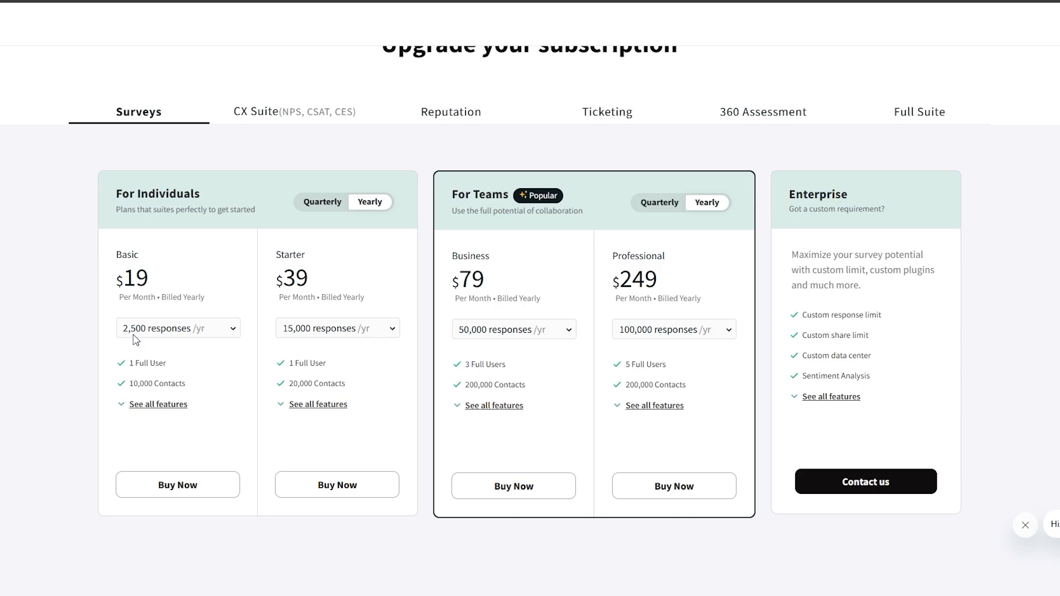
Step: Set the Basic plan to 5,000 responses per year and check its price and user allowance
{"action": "left_click", "coordinate": [230, 335]}
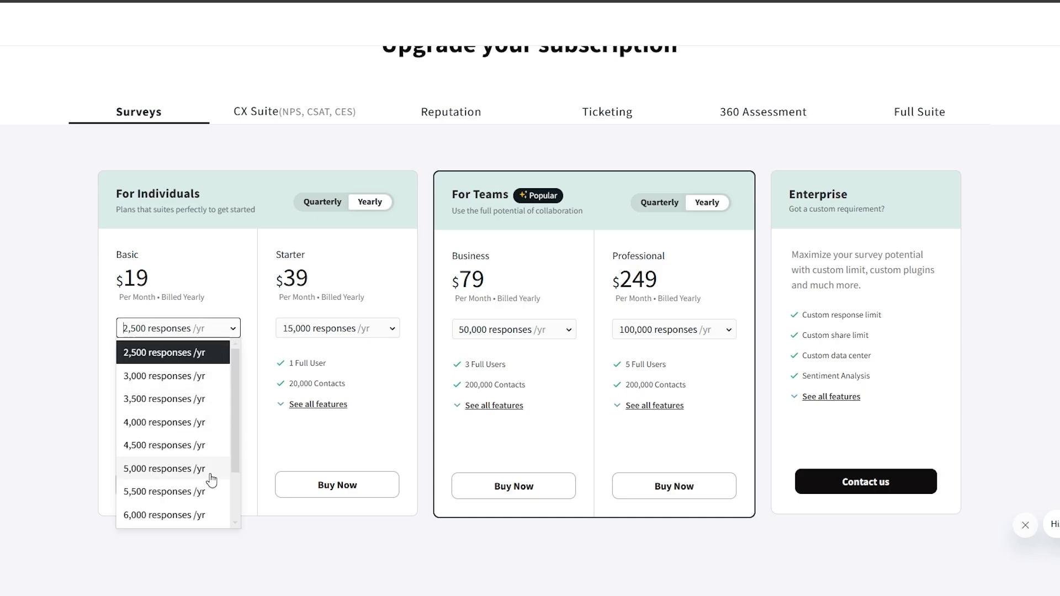
{"action": "scroll", "coordinate": [199, 524], "scroll_direction": "down", "scroll_amount": 3}
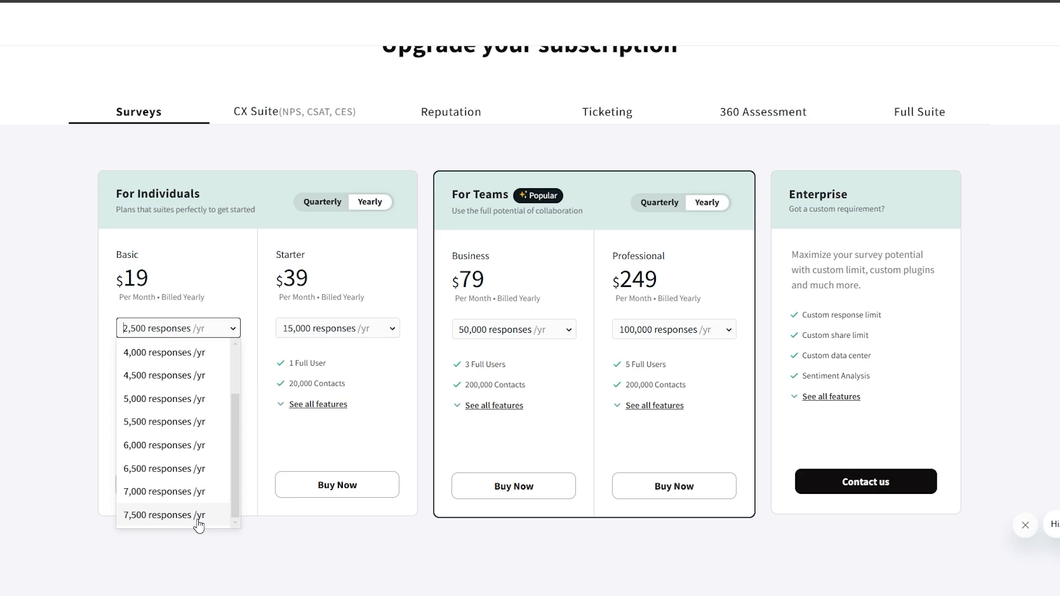
{"action": "scroll", "coordinate": [199, 521], "scroll_direction": "up", "scroll_amount": 3}
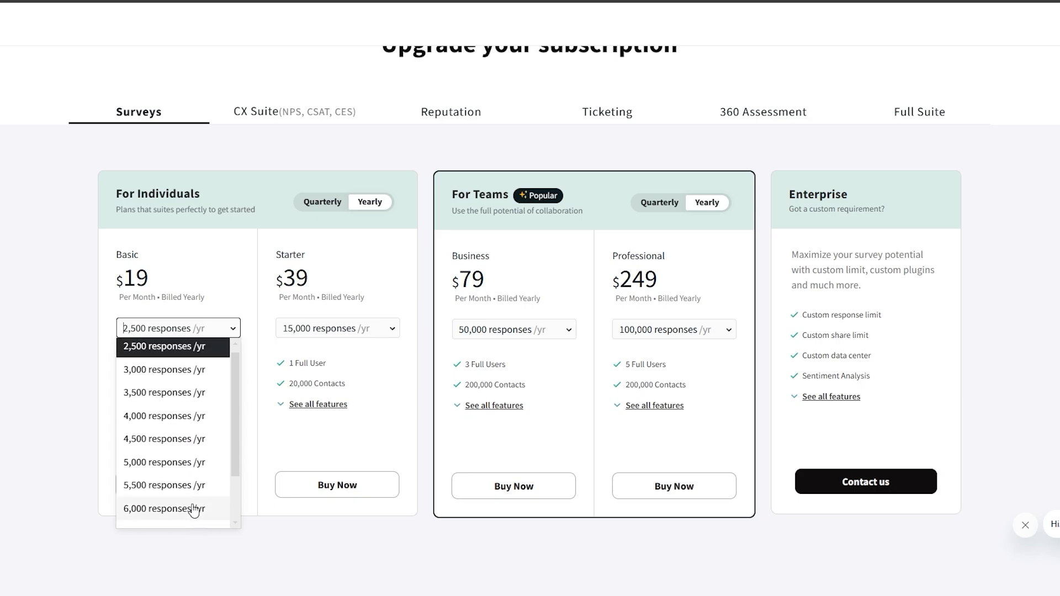
{"action": "left_click", "coordinate": [182, 472]}
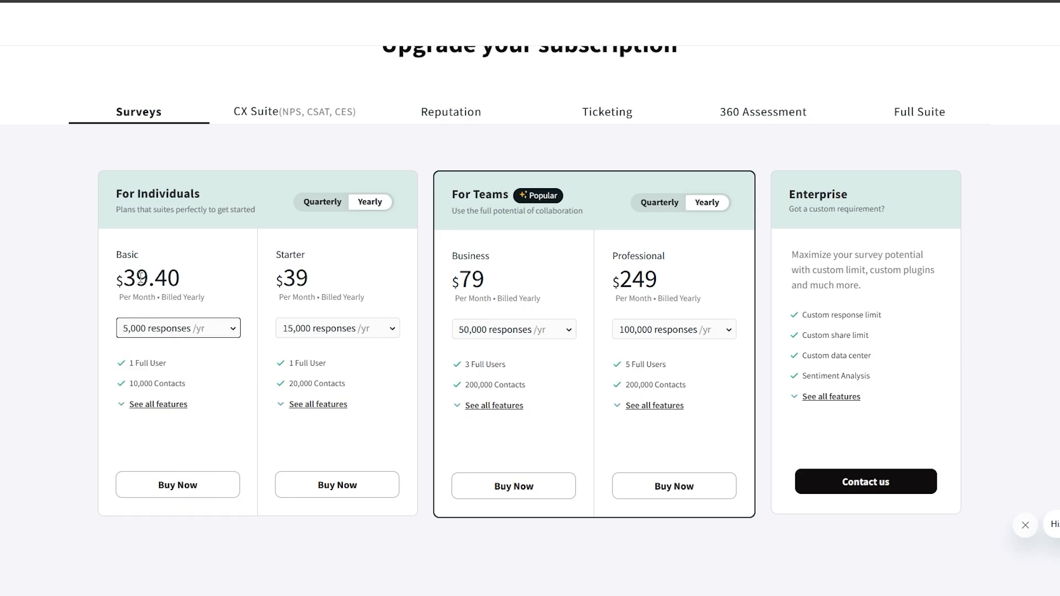
{"action": "left_click_drag", "start_coordinate": [118, 279], "coordinate": [192, 286]}
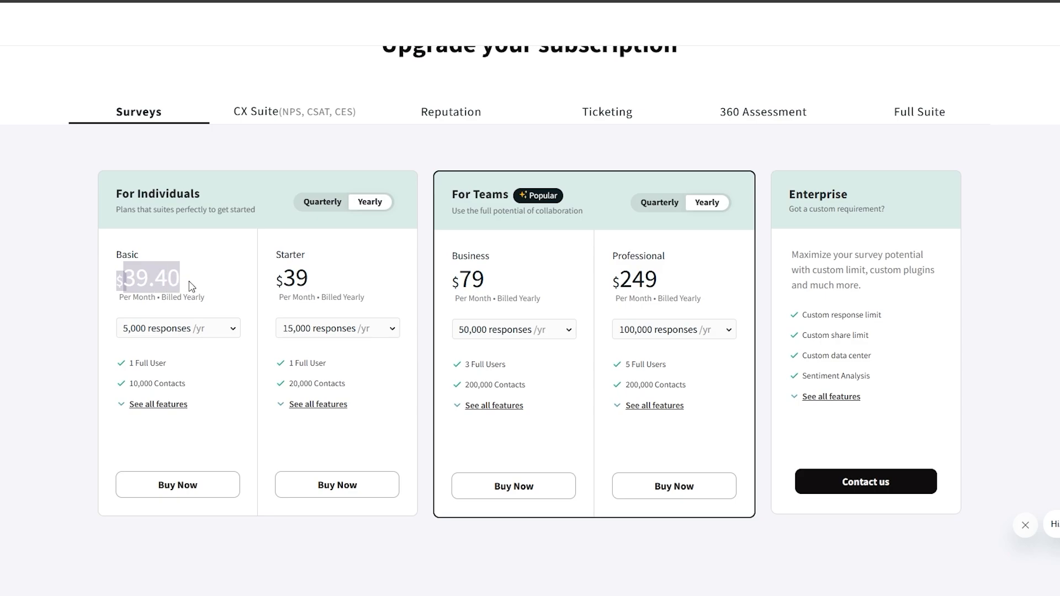
{"action": "left_click_drag", "start_coordinate": [128, 363], "coordinate": [163, 364]}
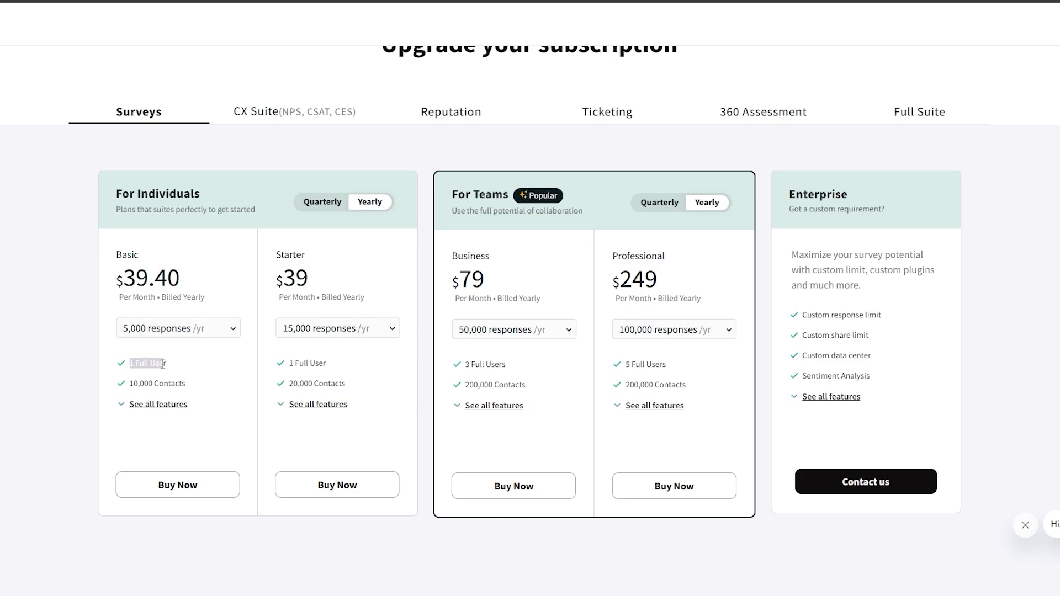
Step: Examine the full feature comparison for the Surveys plans and return to the plan cards
{"action": "left_click", "coordinate": [148, 410]}
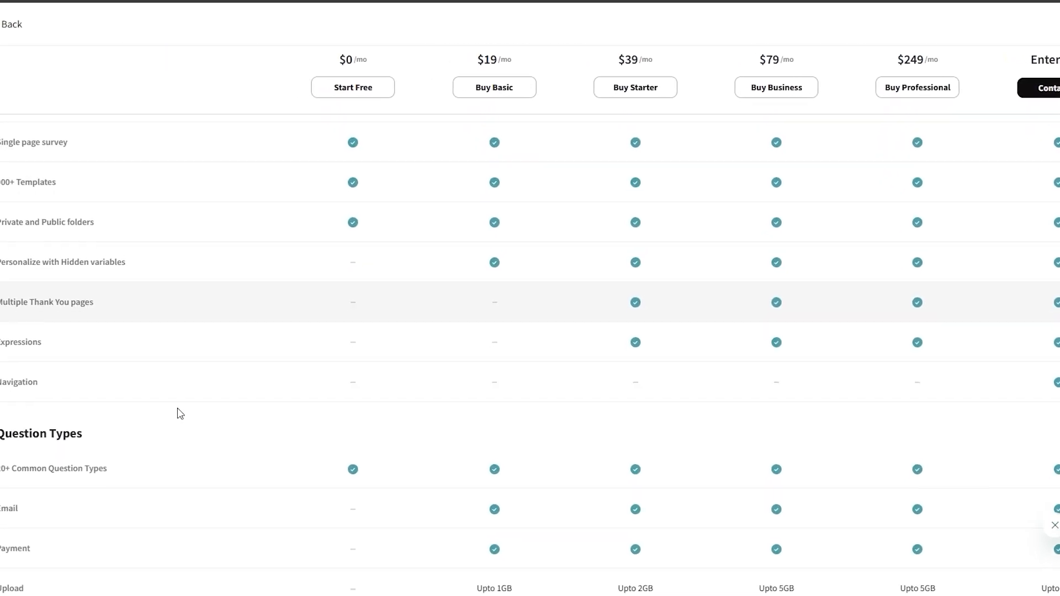
{"action": "scroll", "coordinate": [178, 409], "scroll_direction": "down", "scroll_amount": 8}
{"action": "scroll", "coordinate": [178, 409], "scroll_direction": "up", "scroll_amount": 5}
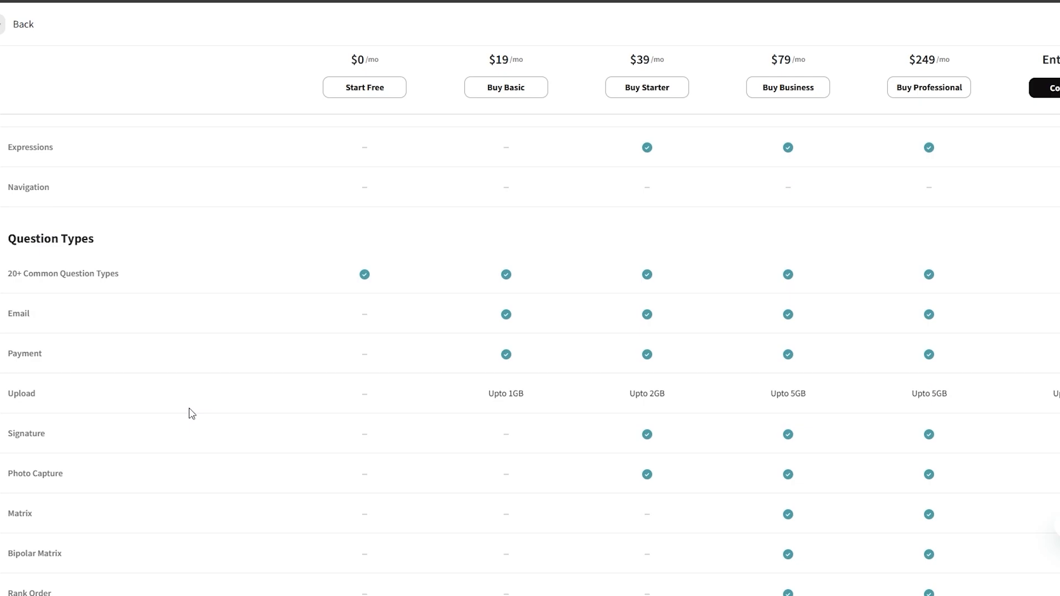
{"action": "scroll", "coordinate": [192, 414], "scroll_direction": "up", "scroll_amount": 10}
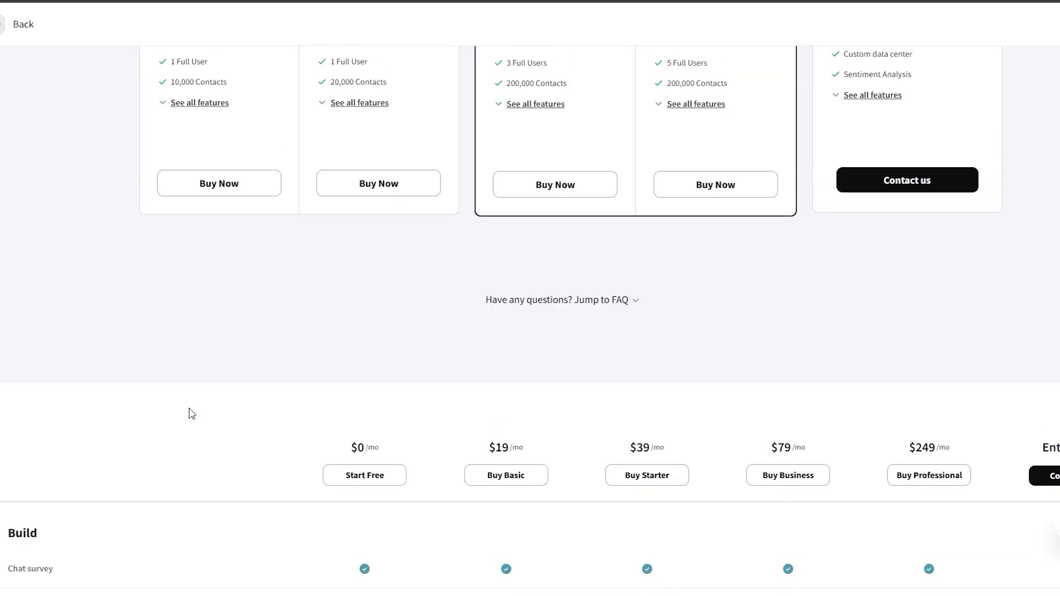
{"action": "scroll", "coordinate": [191, 413], "scroll_direction": "up", "scroll_amount": 5}
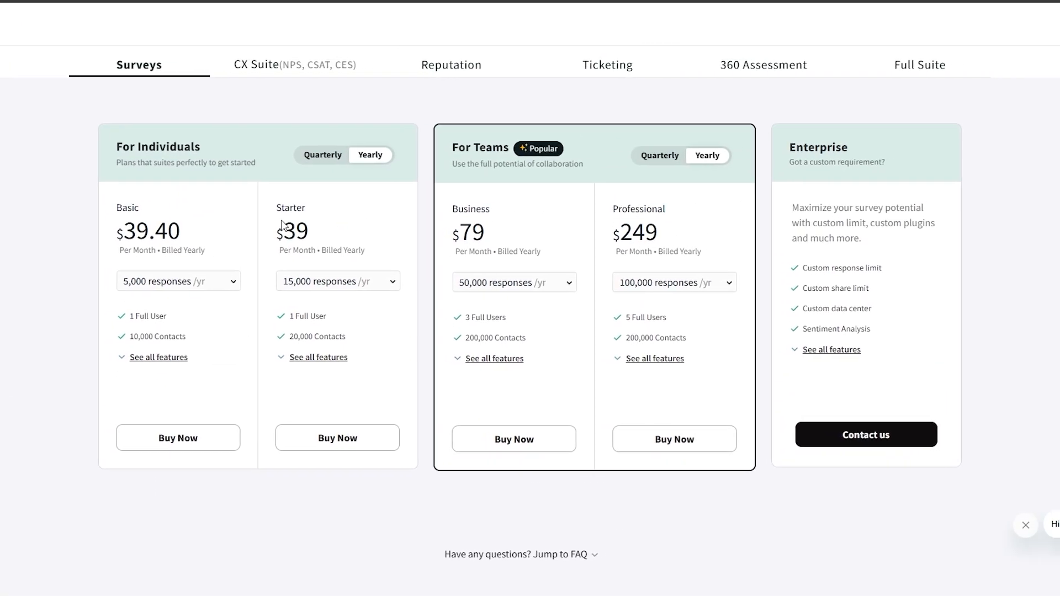
Step: Check the Starter plan's price and its available yearly response limits, keeping 15,000 responses
{"action": "left_click_drag", "start_coordinate": [277, 210], "coordinate": [313, 226]}
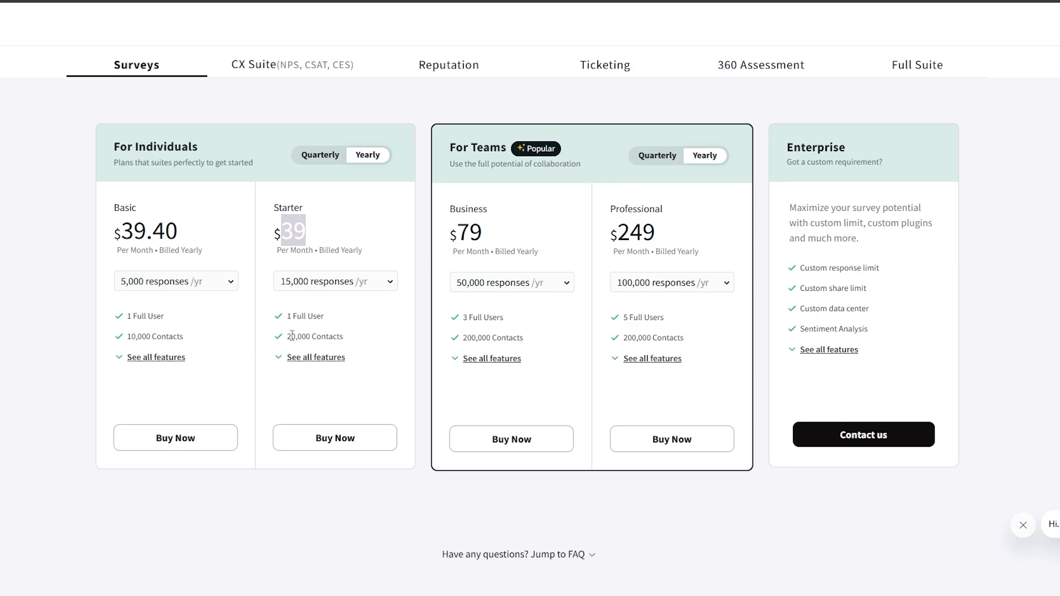
{"action": "left_click", "coordinate": [299, 285]}
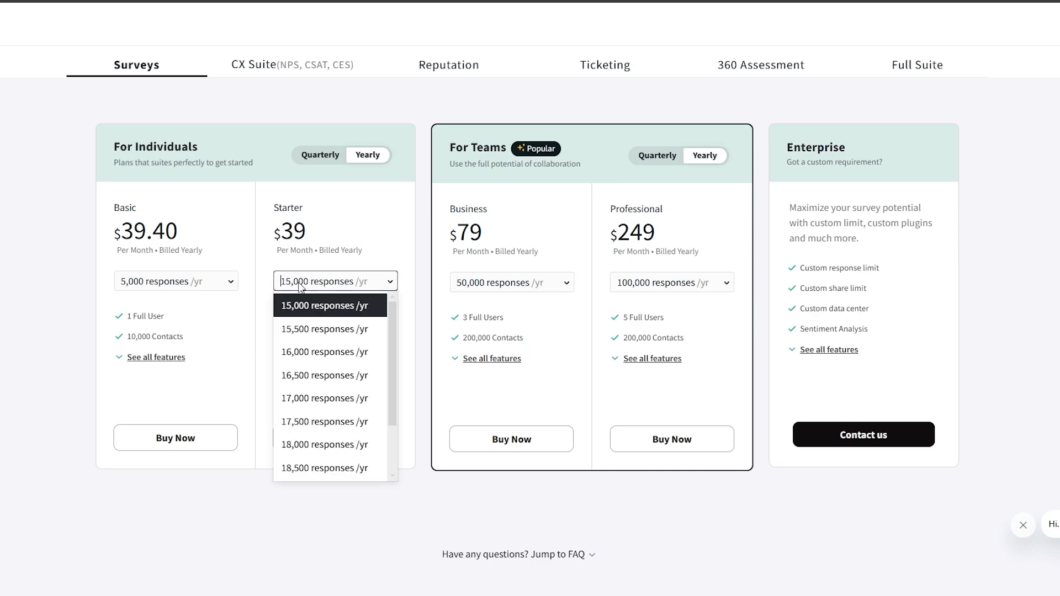
{"action": "left_click", "coordinate": [299, 285]}
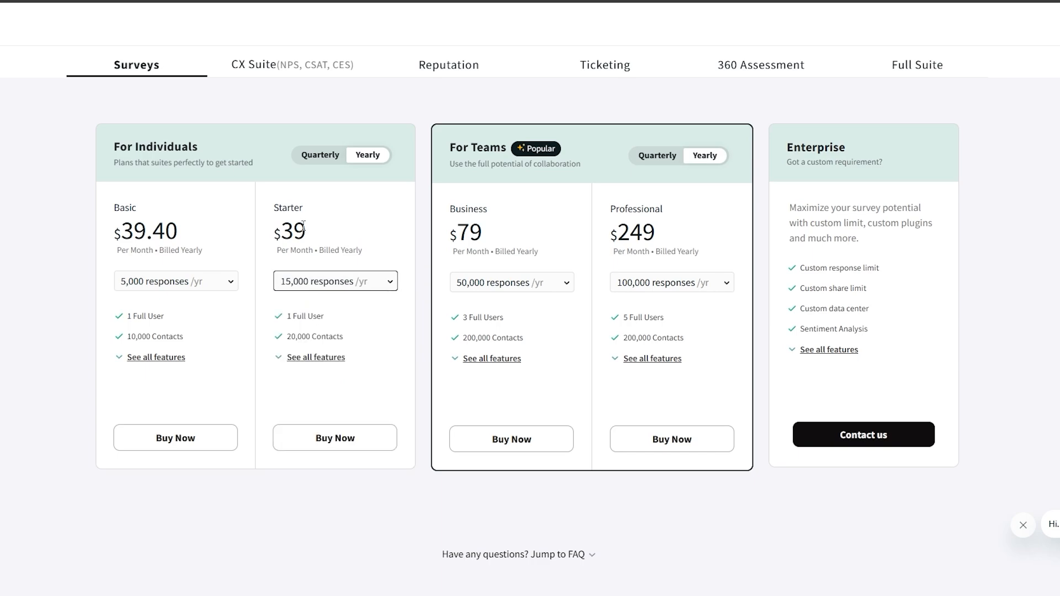